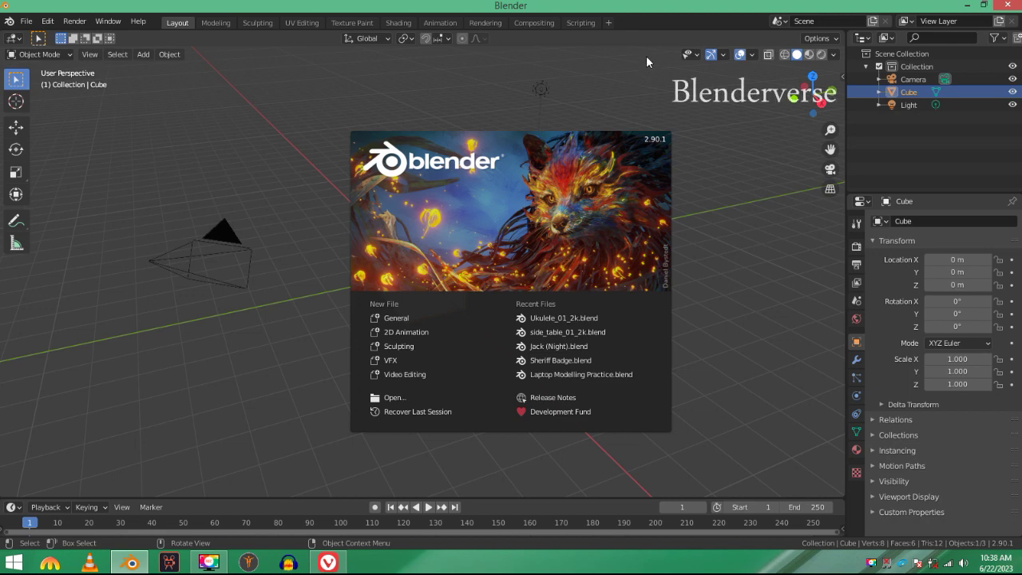
Delete all the default objects, the camera, cube and light, from the scene.
{"action": "left_click", "coordinate": [304, 192]}
{"action": "key", "text": "a"}
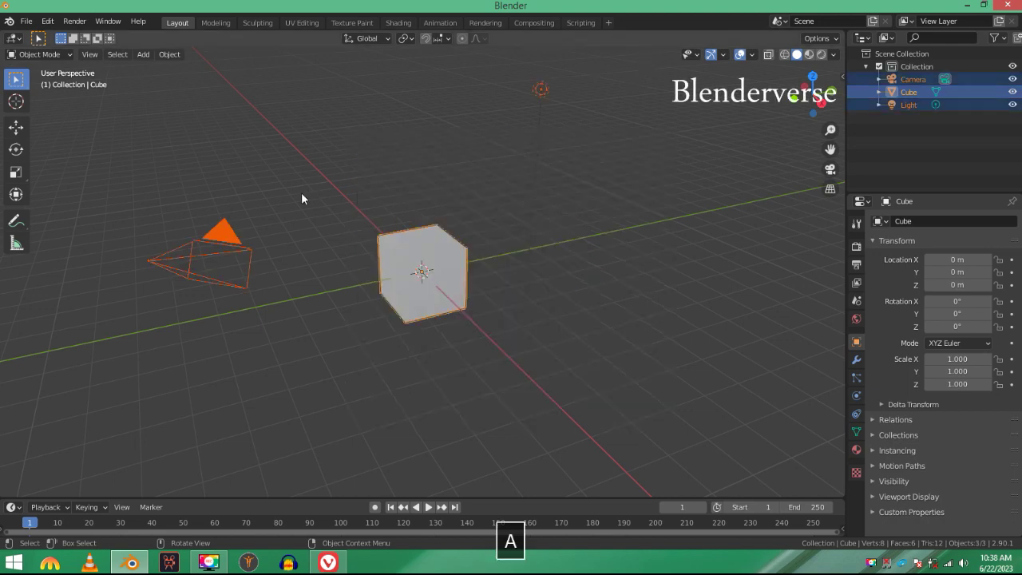
{"action": "key", "text": "Delete"}
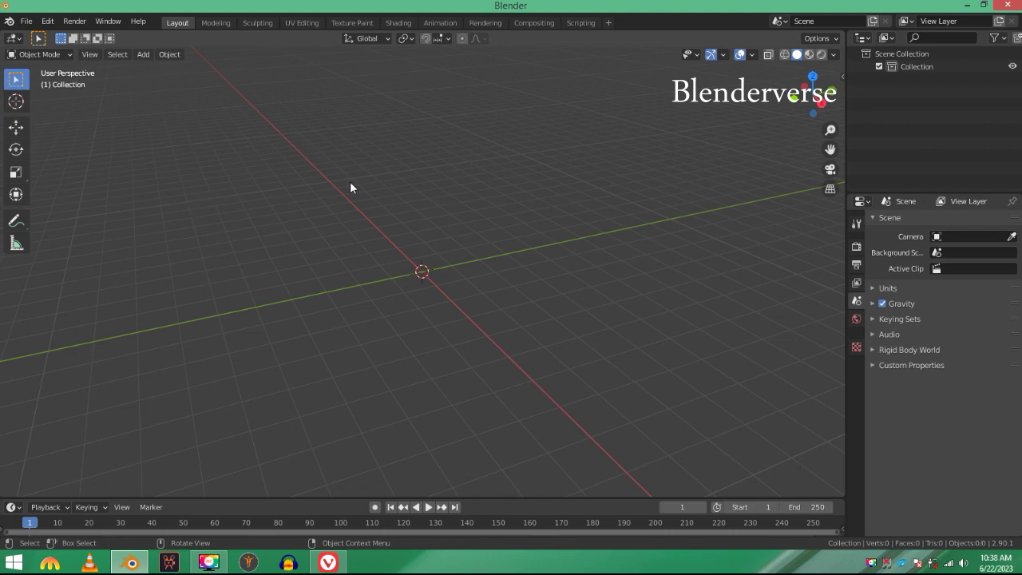
Add a mesh circle at the scene's origin and show the viewport in wireframe shading.
{"action": "key", "text": "shift+a"}
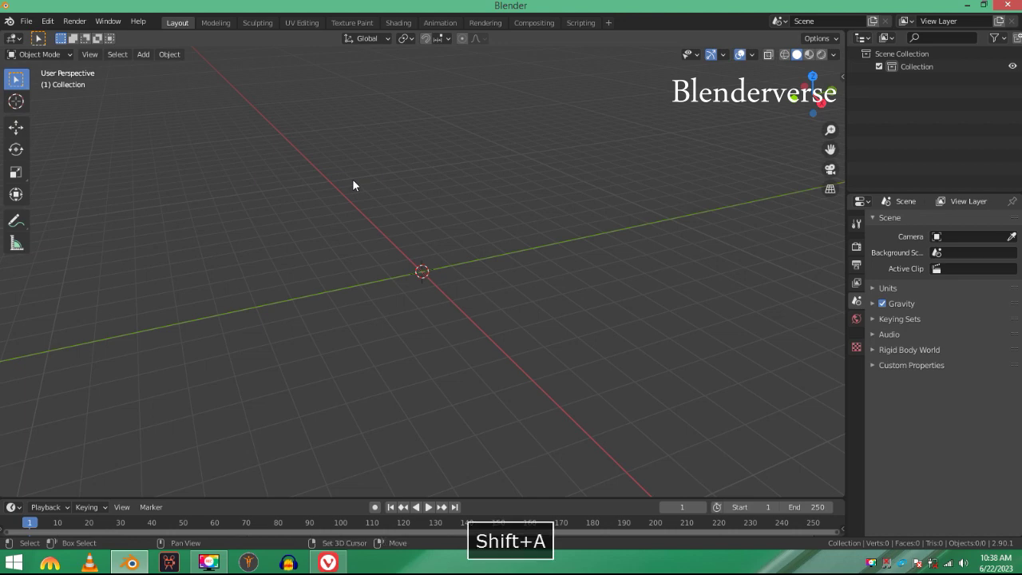
{"action": "mouse_move", "coordinate": [355, 180]}
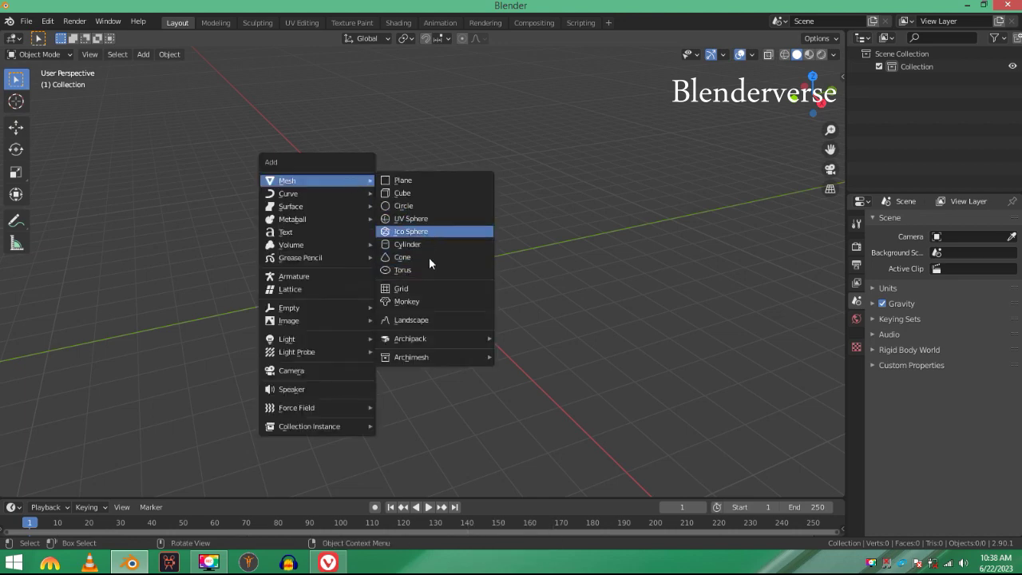
{"action": "left_click", "coordinate": [411, 208]}
{"action": "key", "text": "z"}
{"action": "left_click", "coordinate": [301, 246]}
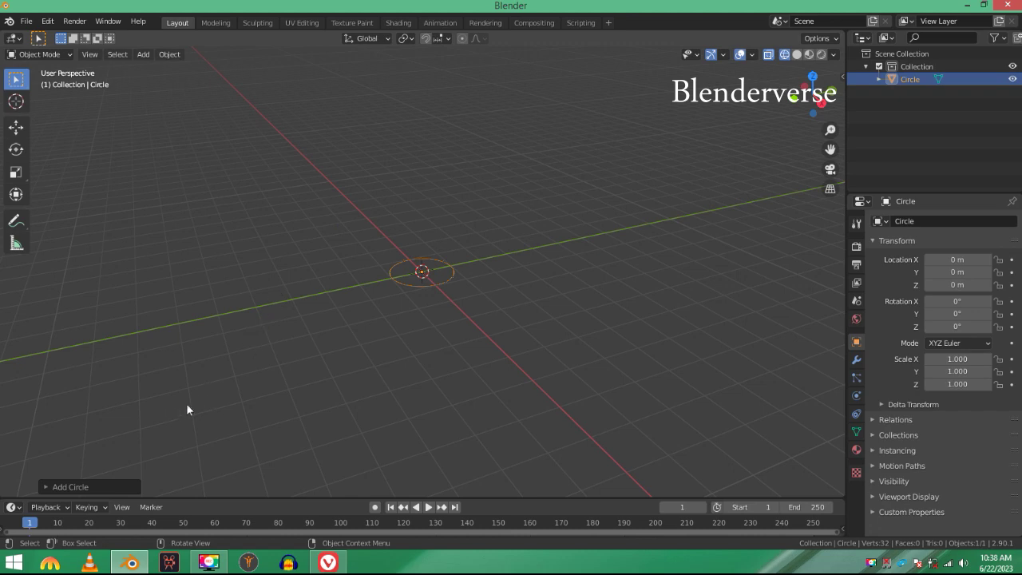
Set the new circle's radius to 1.5 inches.
{"action": "left_click", "coordinate": [73, 486]}
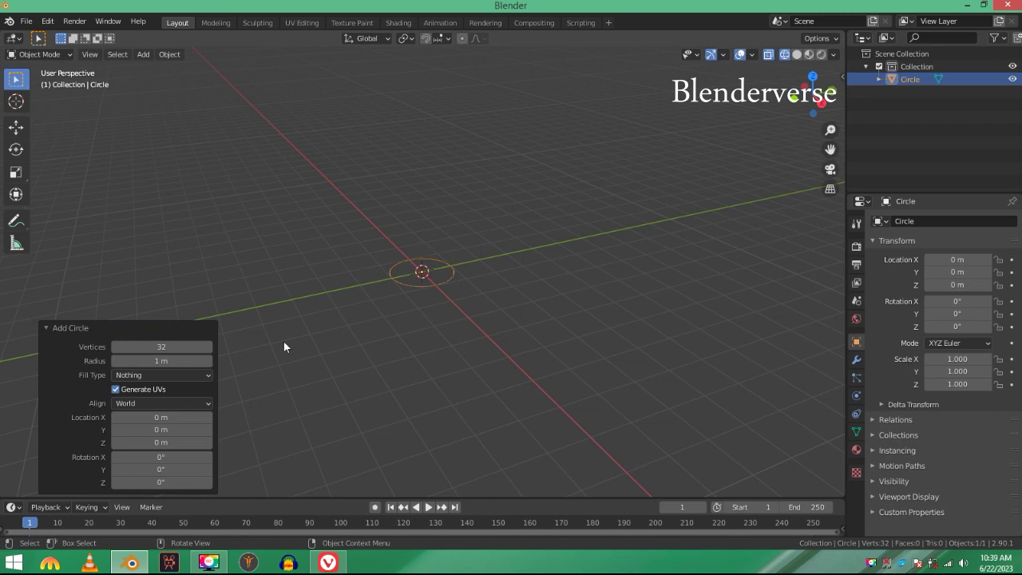
{"action": "left_click", "coordinate": [159, 360]}
{"action": "type", "text": "1.5inch"}
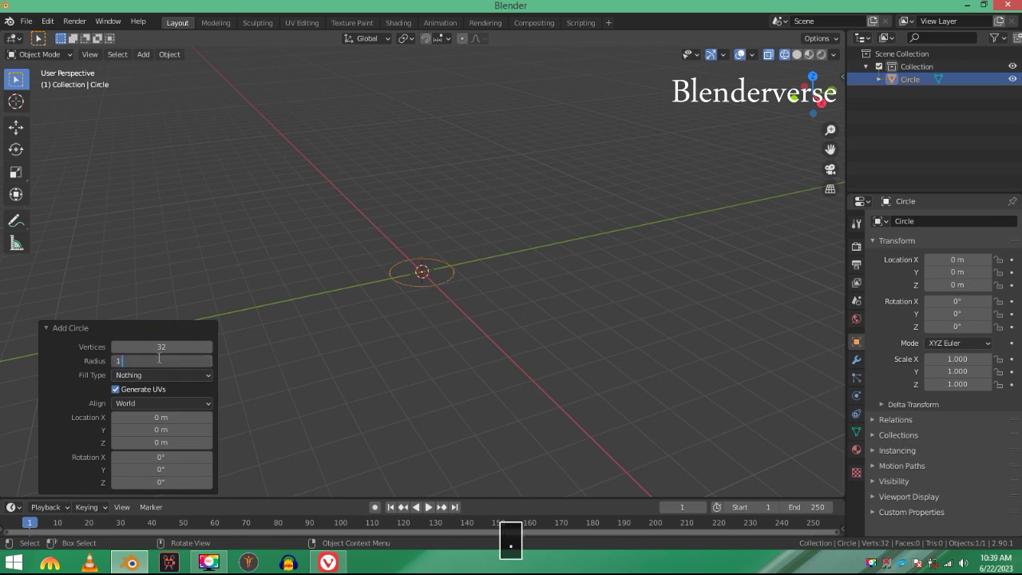
{"action": "key", "text": "Return"}
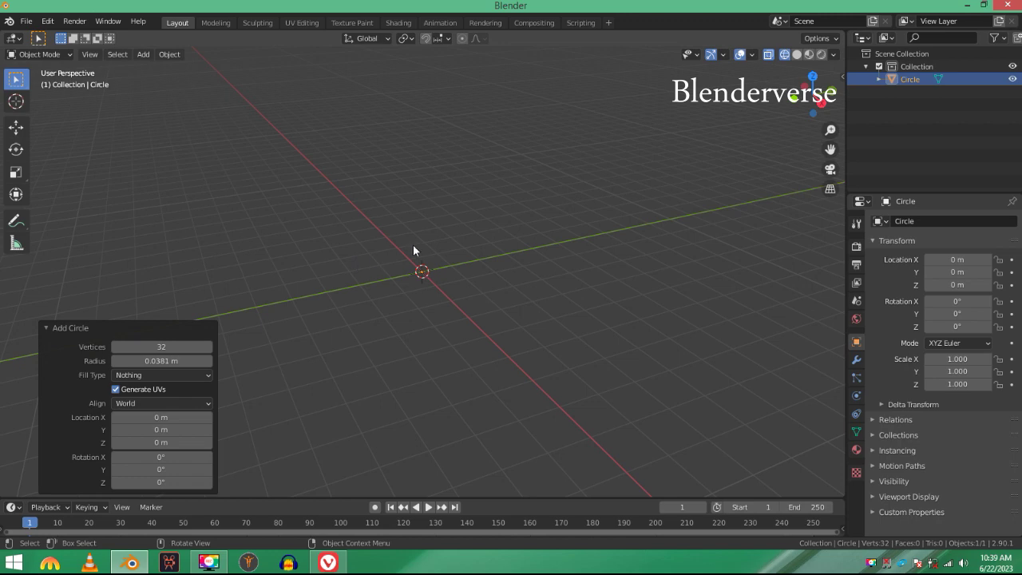
{"action": "scroll", "coordinate": [413, 250], "scroll_direction": "up", "scroll_amount": 10}
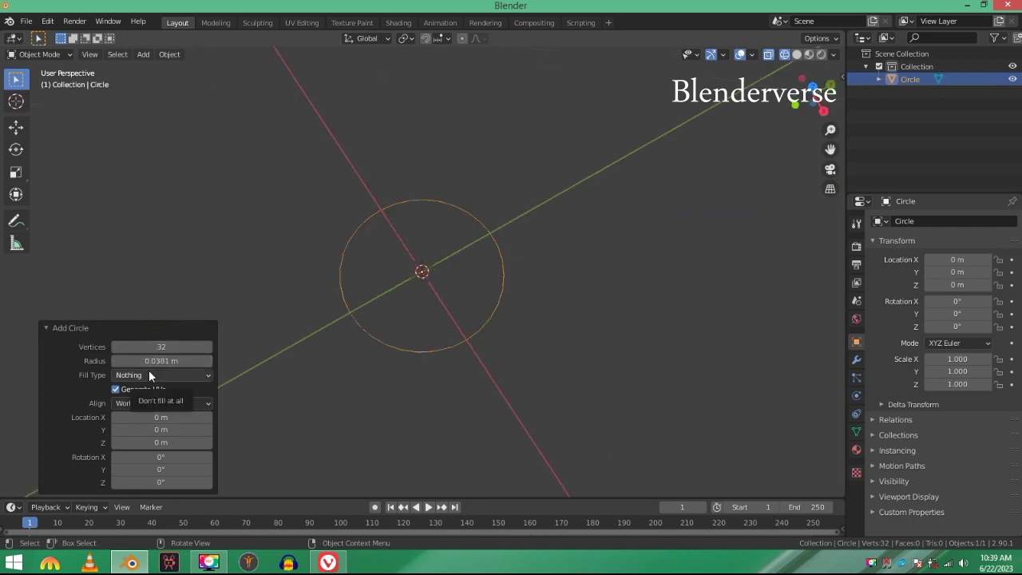
Fill the circle with an Ngon and show the viewport in solid shading.
{"action": "left_click", "coordinate": [150, 375]}
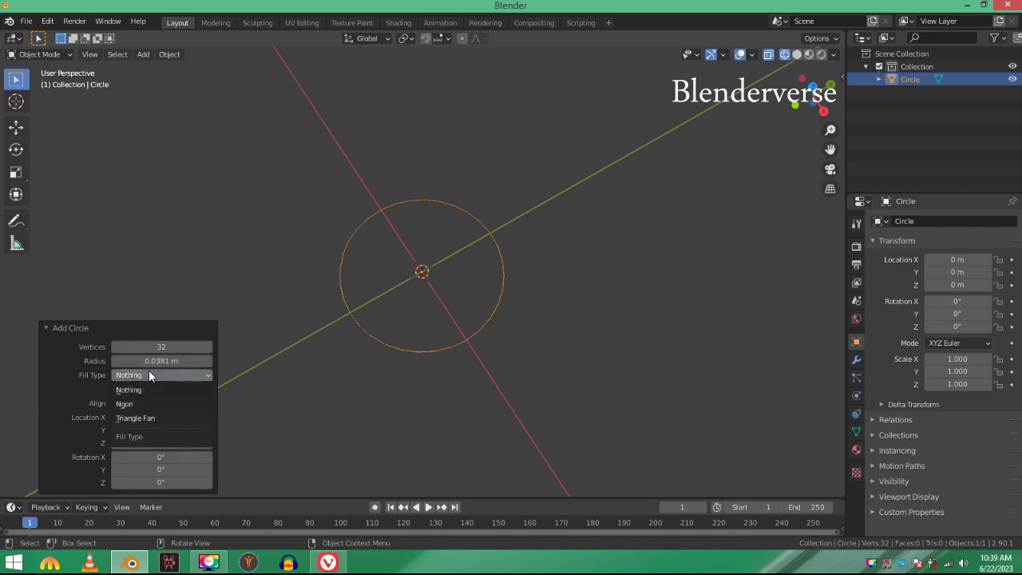
{"action": "left_click", "coordinate": [124, 404]}
{"action": "key", "text": "z"}
{"action": "left_click", "coordinate": [567, 270]}
{"action": "middle_click_drag", "start_coordinate": [568, 270], "coordinate": [498, 221]}
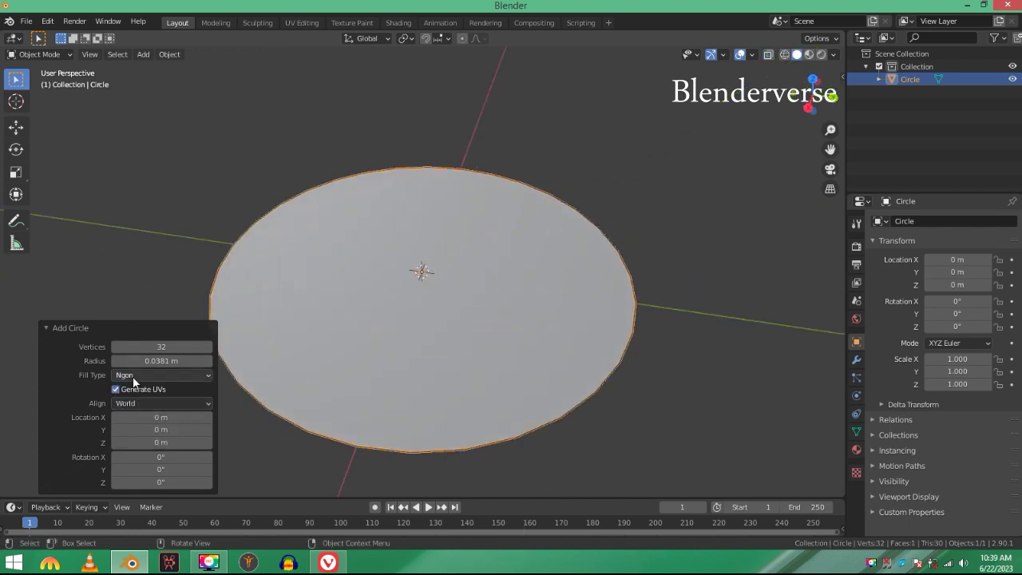
Try the circle's fill type as Nothing and set it back to Ngon.
{"action": "left_click", "coordinate": [133, 380]}
{"action": "left_click", "coordinate": [130, 390]}
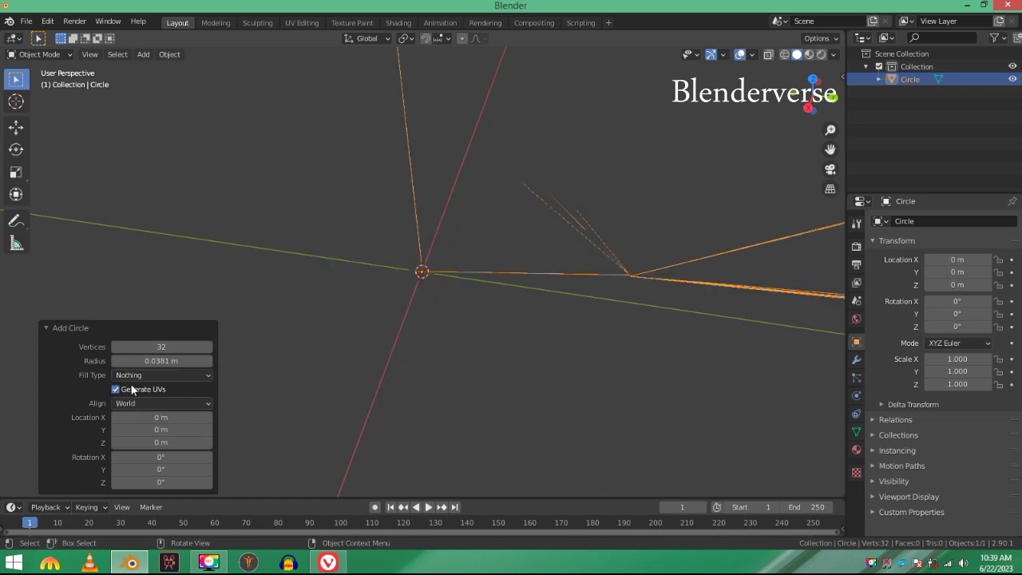
{"action": "left_click", "coordinate": [132, 376]}
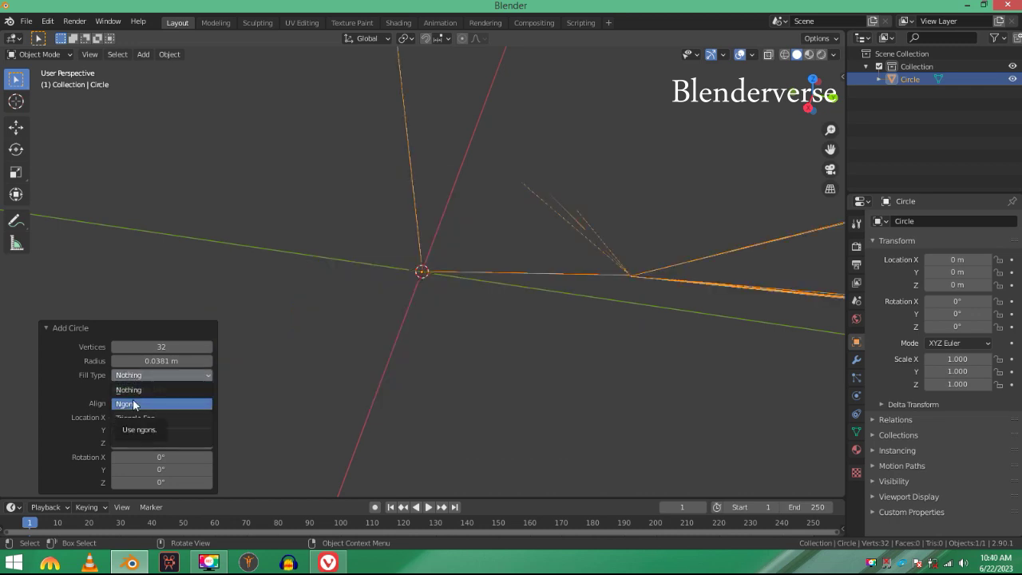
{"action": "left_click", "coordinate": [136, 403]}
{"action": "scroll", "coordinate": [321, 269], "scroll_direction": "down", "scroll_amount": 4}
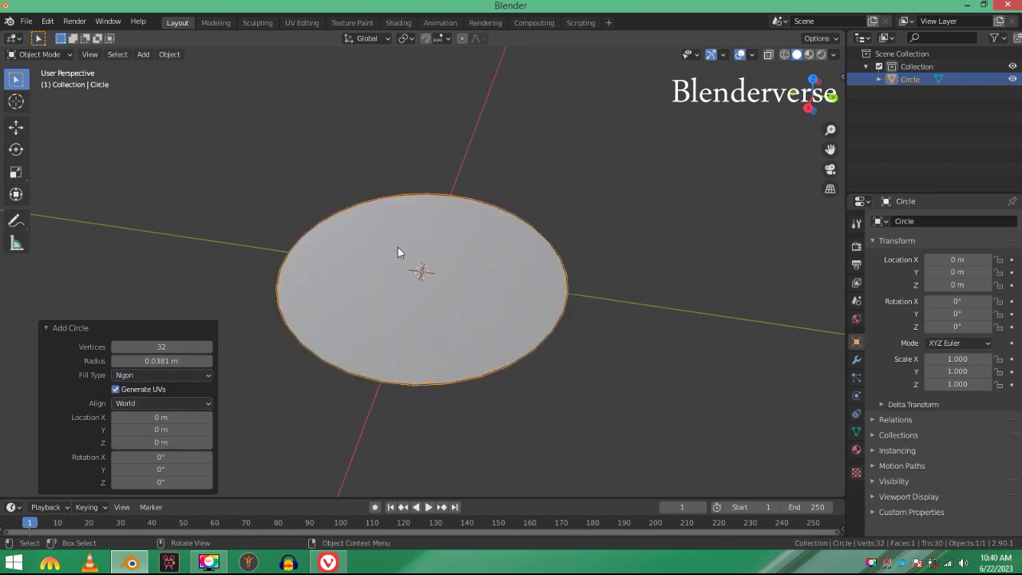
{"action": "left_click", "coordinate": [75, 329]}
{"action": "key", "text": "Tab"}
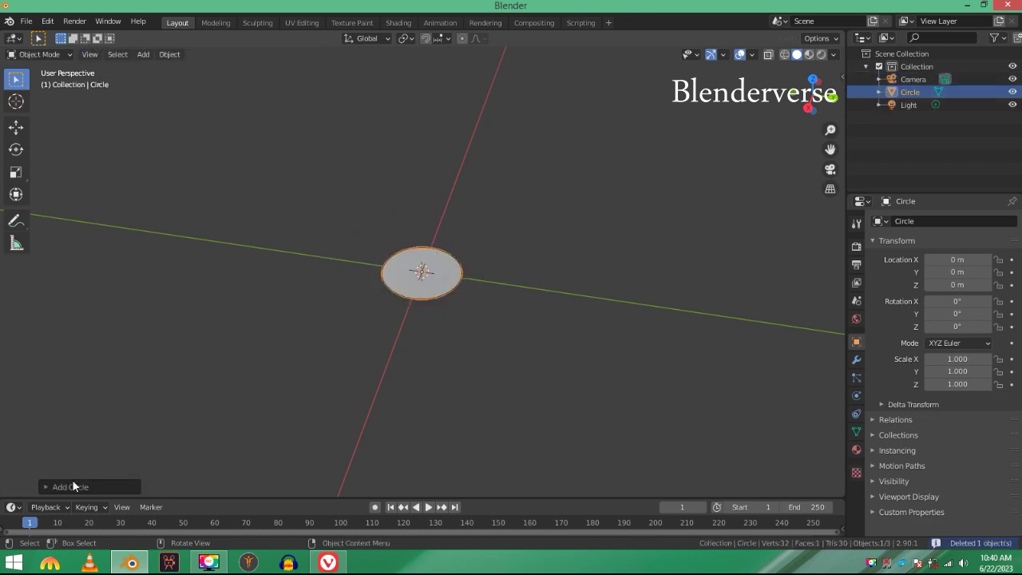
Set the circle's vertex count to 20 and close its creation settings.
{"action": "left_click", "coordinate": [74, 486]}
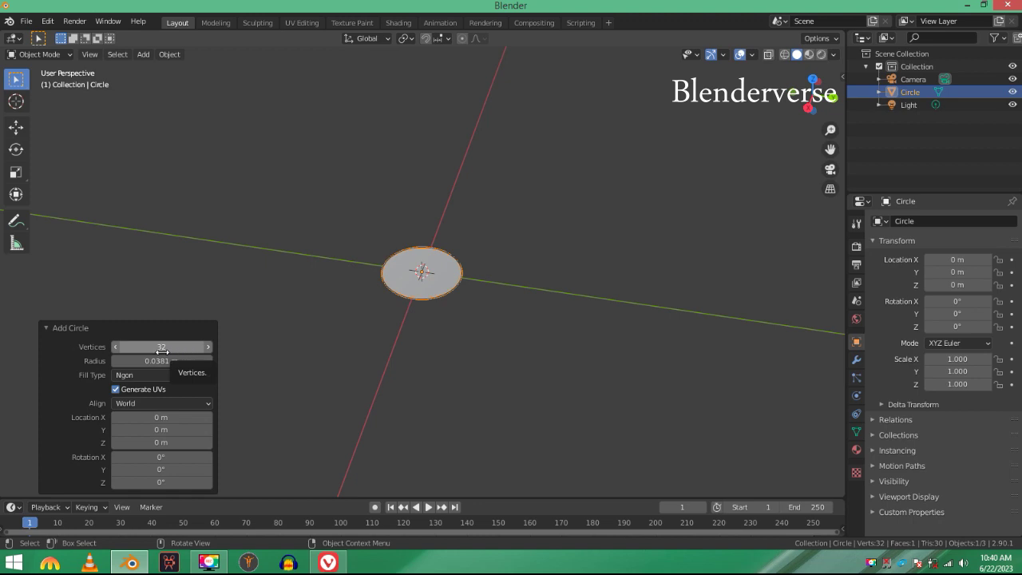
{"action": "left_click", "coordinate": [163, 351]}
{"action": "type", "text": "20"}
{"action": "key", "text": "Return"}
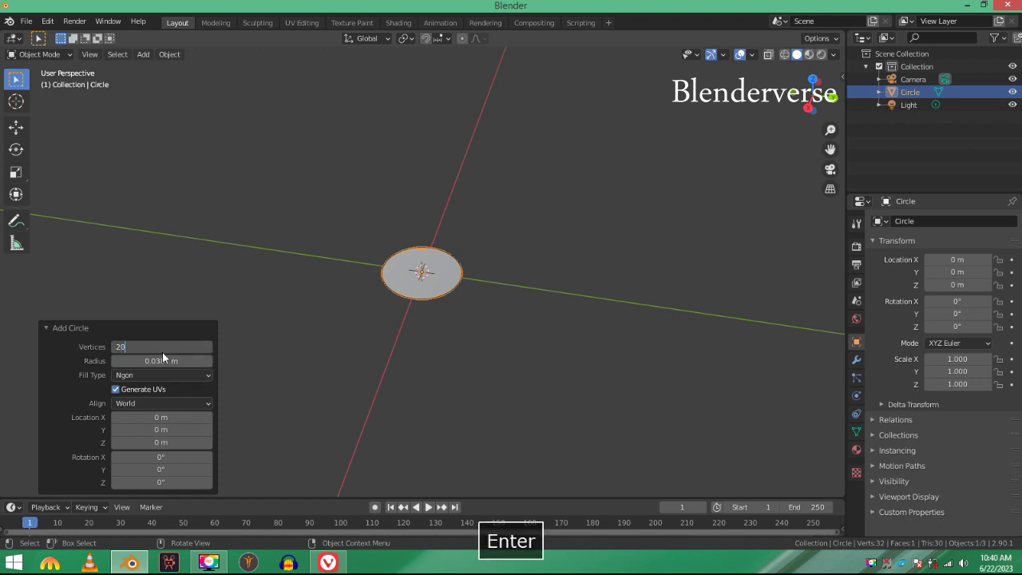
{"action": "scroll", "coordinate": [369, 266], "scroll_direction": "up", "scroll_amount": 4}
{"action": "middle_click_drag", "start_coordinate": [369, 266], "coordinate": [348, 297]}
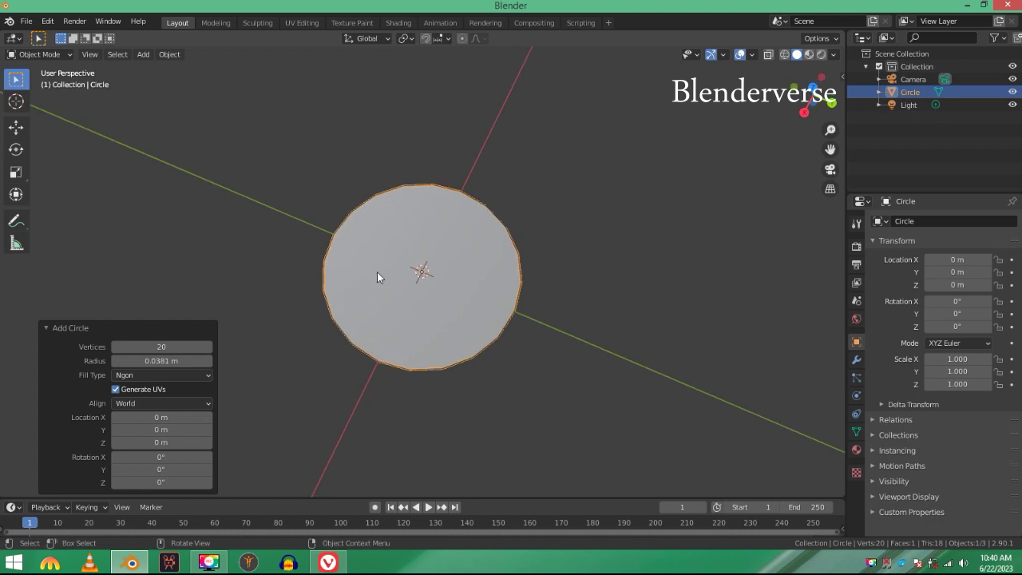
{"action": "scroll", "coordinate": [378, 272], "scroll_direction": "up", "scroll_amount": 2}
{"action": "left_click", "coordinate": [61, 327]}
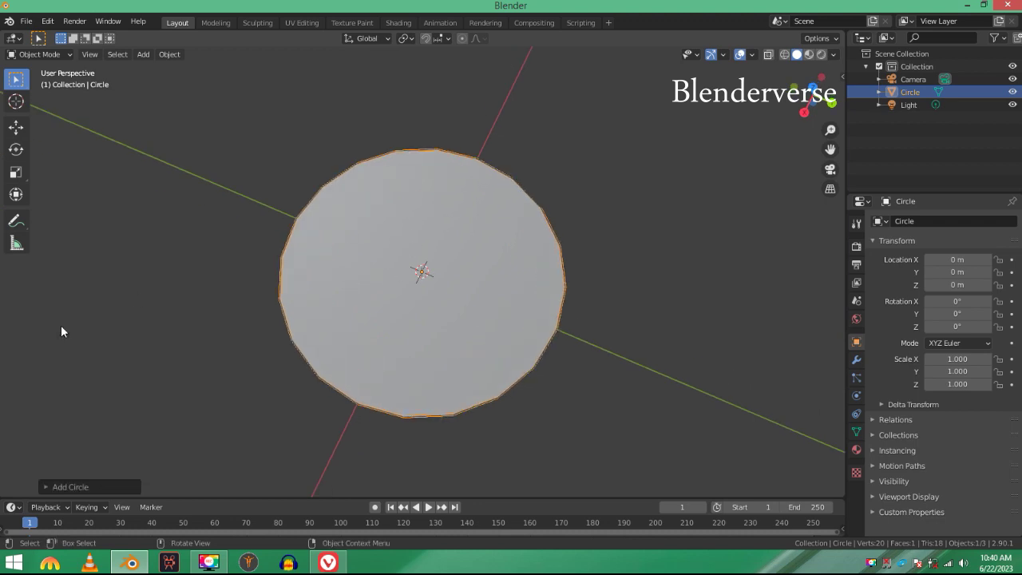
Add a Solidify modifier to the filled circle.
{"action": "middle_click_drag", "start_coordinate": [359, 263], "coordinate": [389, 248]}
{"action": "left_click", "coordinate": [363, 190]}
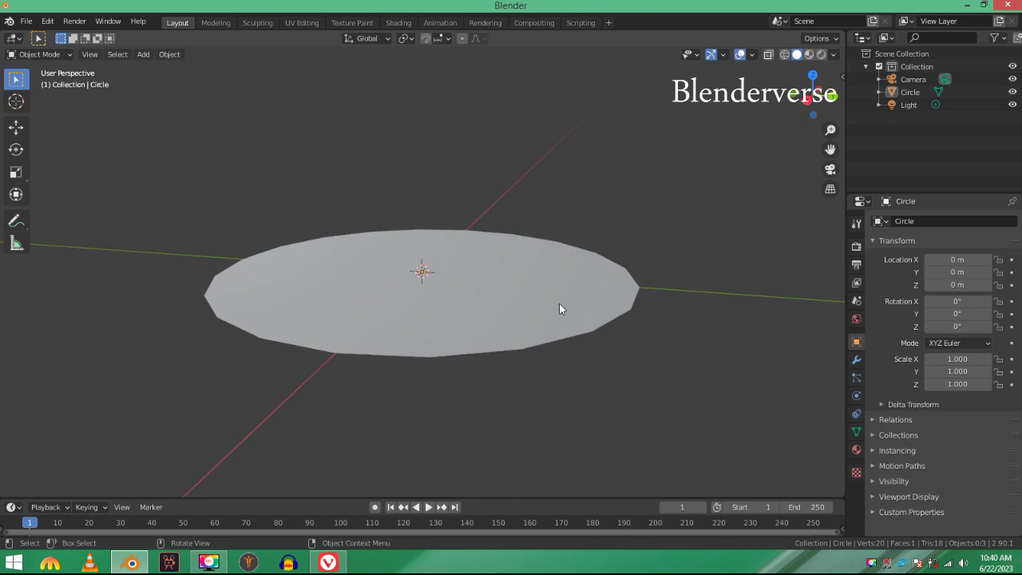
{"action": "scroll", "coordinate": [695, 316], "scroll_direction": "down", "scroll_amount": 3}
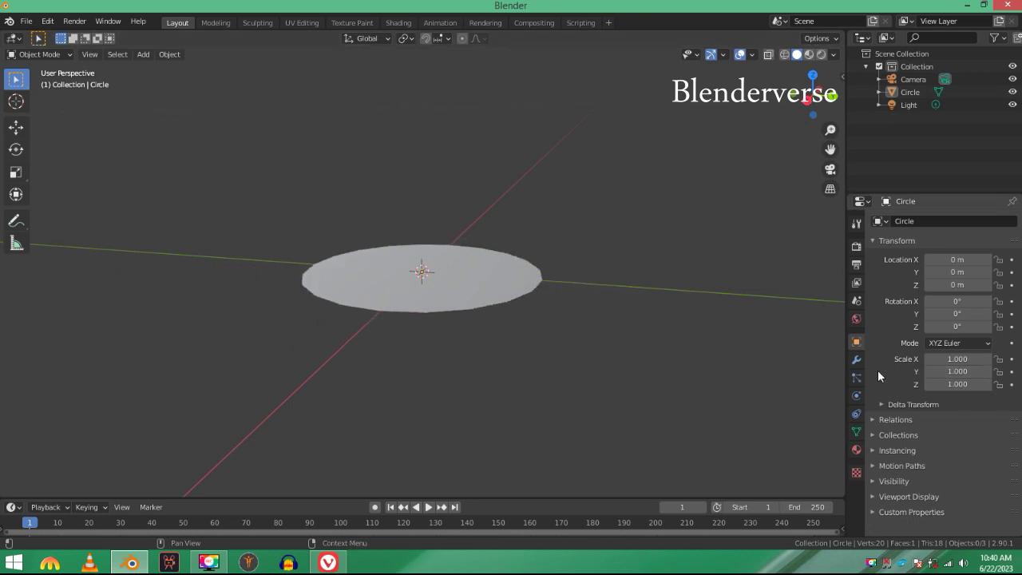
{"action": "left_click", "coordinate": [407, 266]}
{"action": "left_click", "coordinate": [857, 359]}
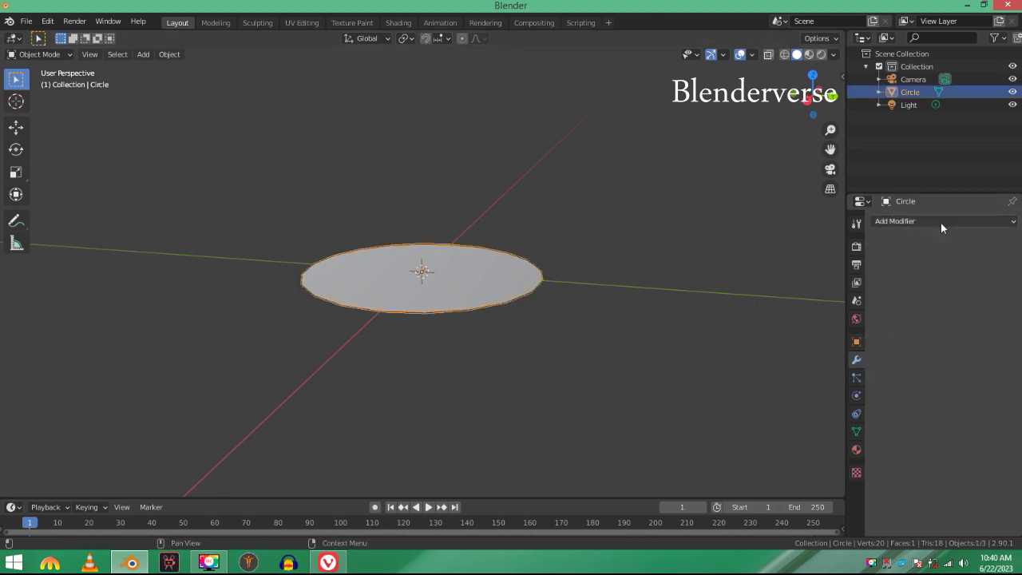
{"action": "left_click", "coordinate": [941, 221]}
{"action": "left_click", "coordinate": [782, 415]}
{"action": "middle_click_drag", "start_coordinate": [782, 415], "coordinate": [575, 334]}
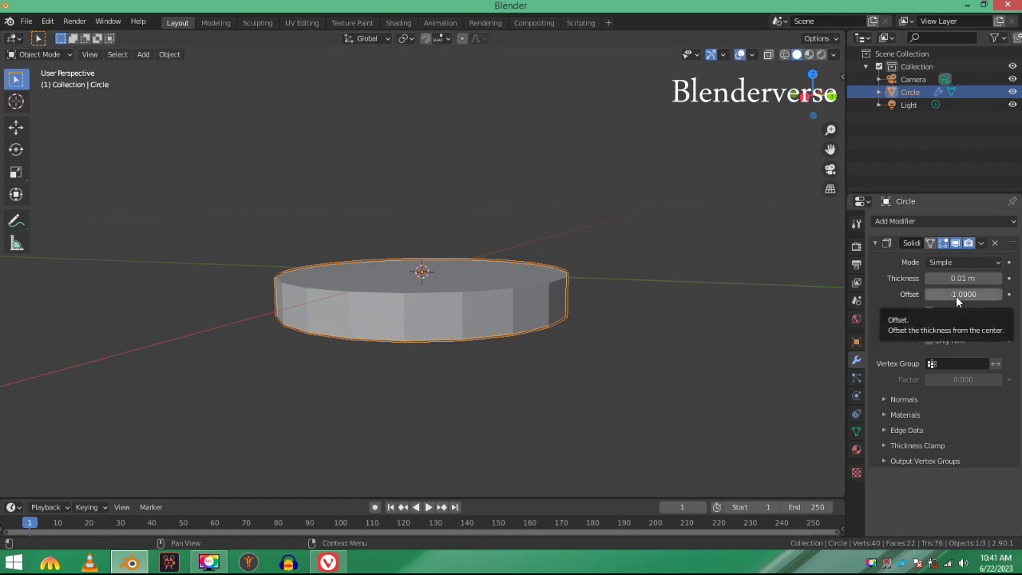
Set the Solidify modifier's offset to 1 so the disc thickens upward.
{"action": "key", "text": "minus"}
{"action": "left_click", "coordinate": [952, 288]}
{"action": "left_click", "coordinate": [917, 281]}
{"action": "left_click_drag", "start_coordinate": [945, 296], "coordinate": [1004, 296]}
{"action": "middle_click_drag", "start_coordinate": [334, 271], "coordinate": [427, 190]}
{"action": "scroll", "coordinate": [390, 200], "scroll_direction": "up", "scroll_amount": 4}
{"action": "scroll", "coordinate": [367, 236], "scroll_direction": "down", "scroll_amount": 1}
{"action": "scroll", "coordinate": [367, 231], "scroll_direction": "down", "scroll_amount": 1}
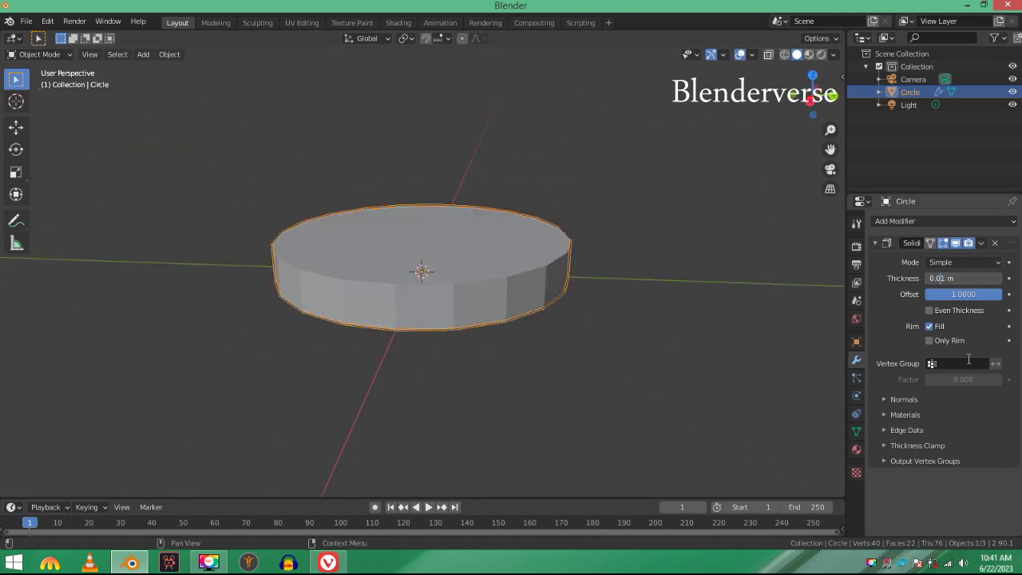
Set the Solidify modifier's thickness to 0.008 m.
{"action": "type", "text": "8"}
{"action": "key", "text": "BackSpace"}
{"action": "key", "text": "BackSpace"}
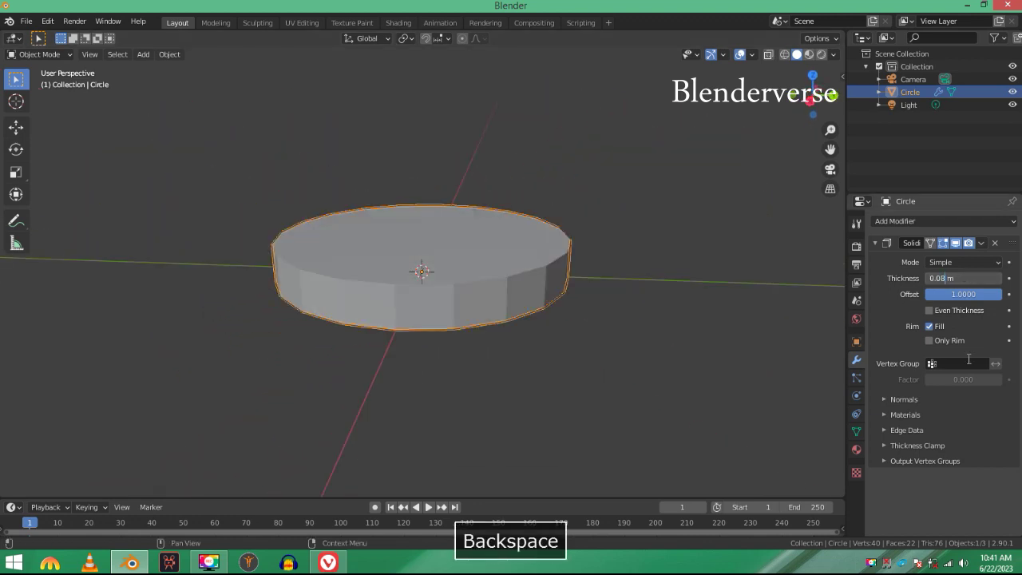
{"action": "type", "text": "8"}
{"action": "key", "text": "Return"}
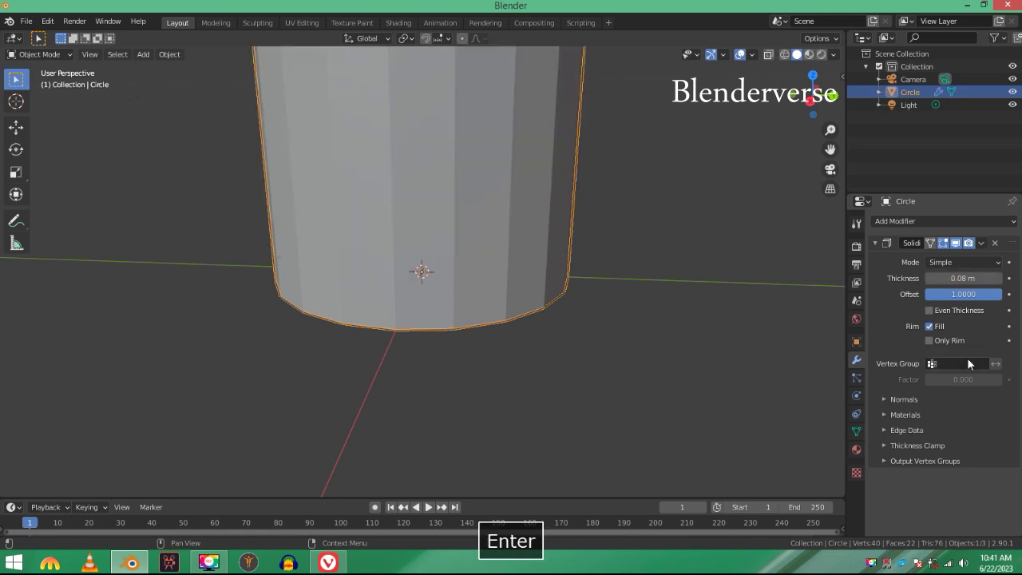
{"action": "left_click", "coordinate": [943, 279]}
{"action": "left_click", "coordinate": [937, 279]}
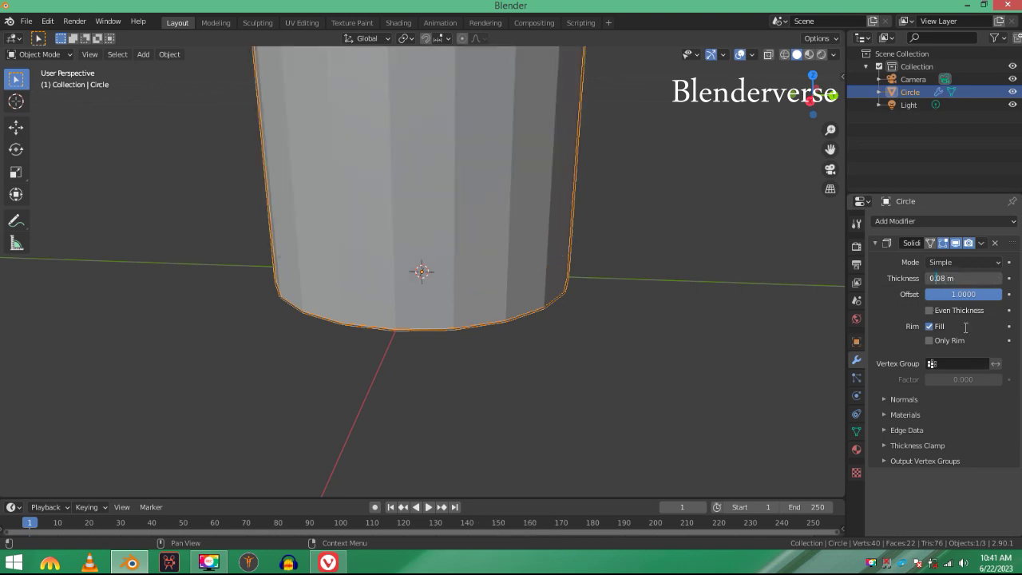
{"action": "type", "text": "0"}
{"action": "key", "text": "Return"}
{"action": "middle_click_drag", "start_coordinate": [781, 267], "coordinate": [529, 229]}
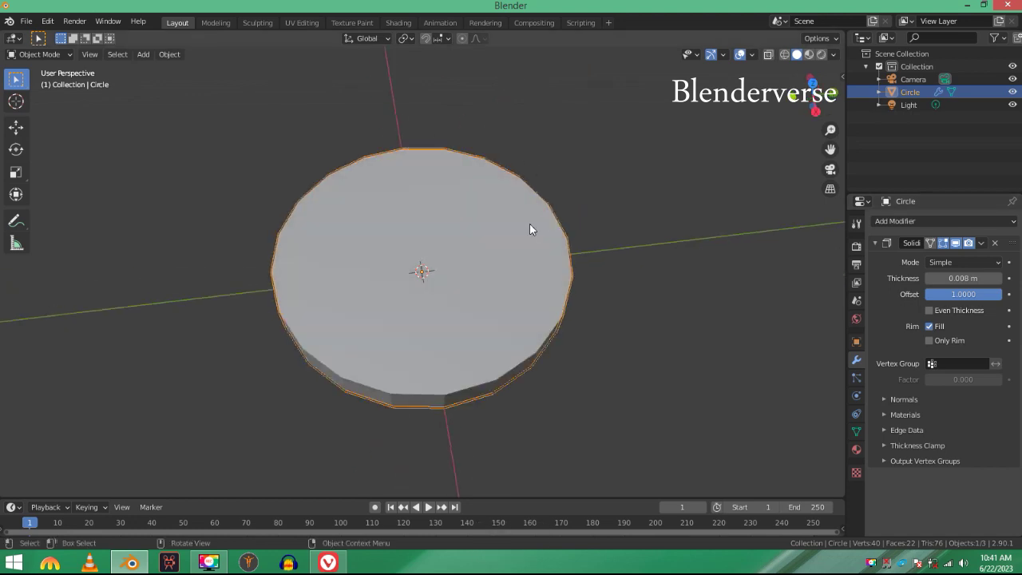
Apply the Solidify modifier to the disc.
{"action": "left_click", "coordinate": [982, 243]}
{"action": "left_click", "coordinate": [955, 260]}
{"action": "key", "text": "Tab"}
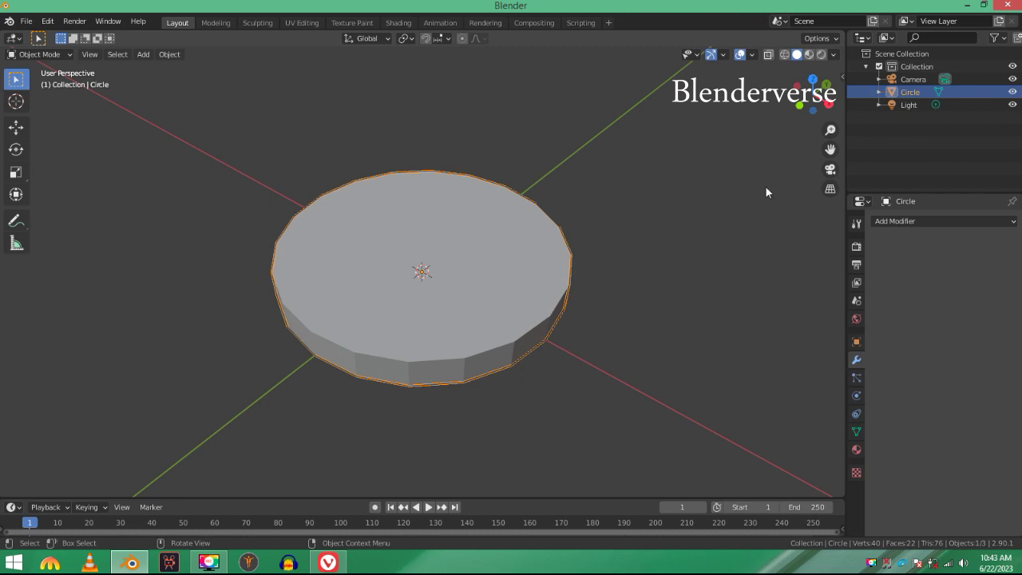
Add a Subdivision Surface modifier to the disc.
{"action": "left_click", "coordinate": [884, 221]}
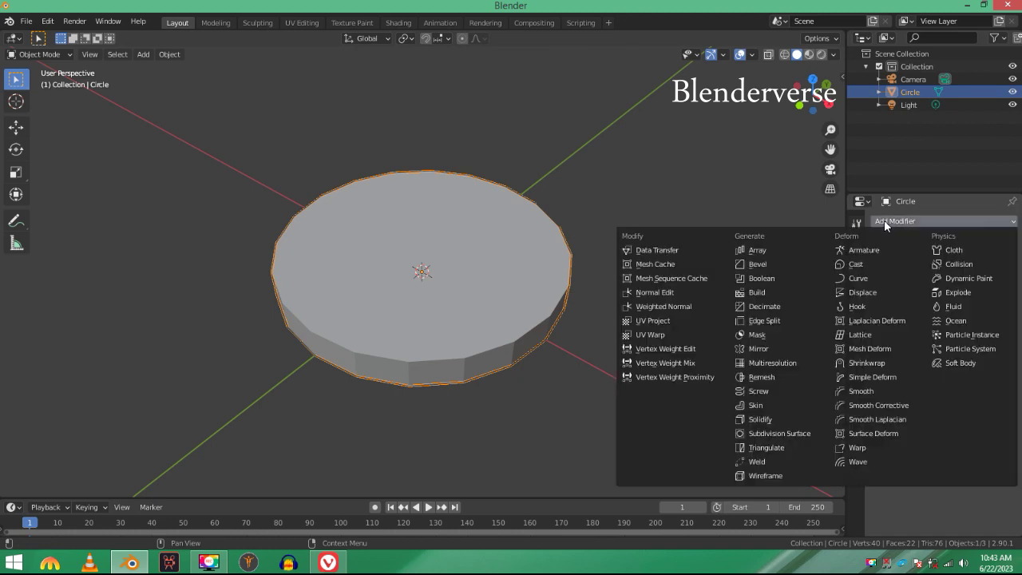
{"action": "left_click", "coordinate": [769, 433]}
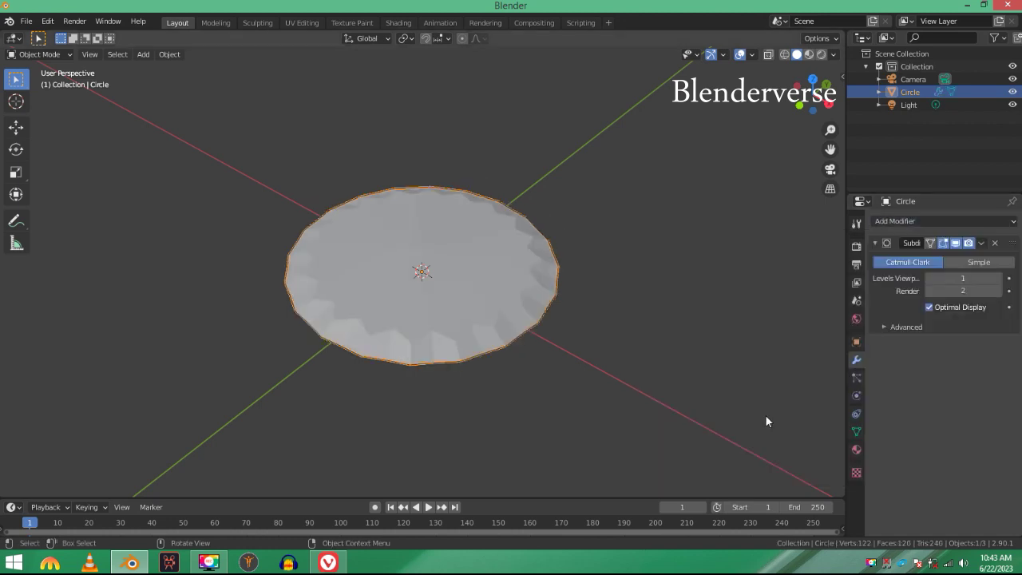
{"action": "middle_click_drag", "start_coordinate": [460, 226], "coordinate": [458, 245]}
{"action": "scroll", "coordinate": [459, 249], "scroll_direction": "up", "scroll_amount": 5}
{"action": "scroll", "coordinate": [459, 249], "scroll_direction": "down", "scroll_amount": 3}
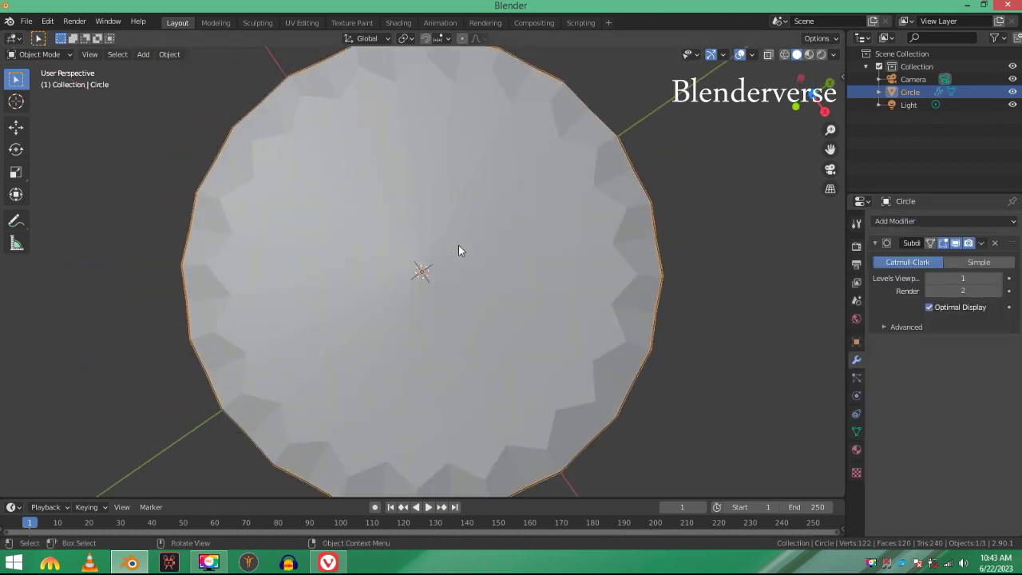
{"action": "middle_click_drag", "start_coordinate": [462, 178], "coordinate": [490, 174]}
Start editing the disc in face selection and examine its individual rim faces and its large top and bottom faces.
{"action": "key", "text": "Tab"}
{"action": "scroll", "coordinate": [490, 174], "scroll_direction": "up", "scroll_amount": 3}
{"action": "key", "text": "3"}
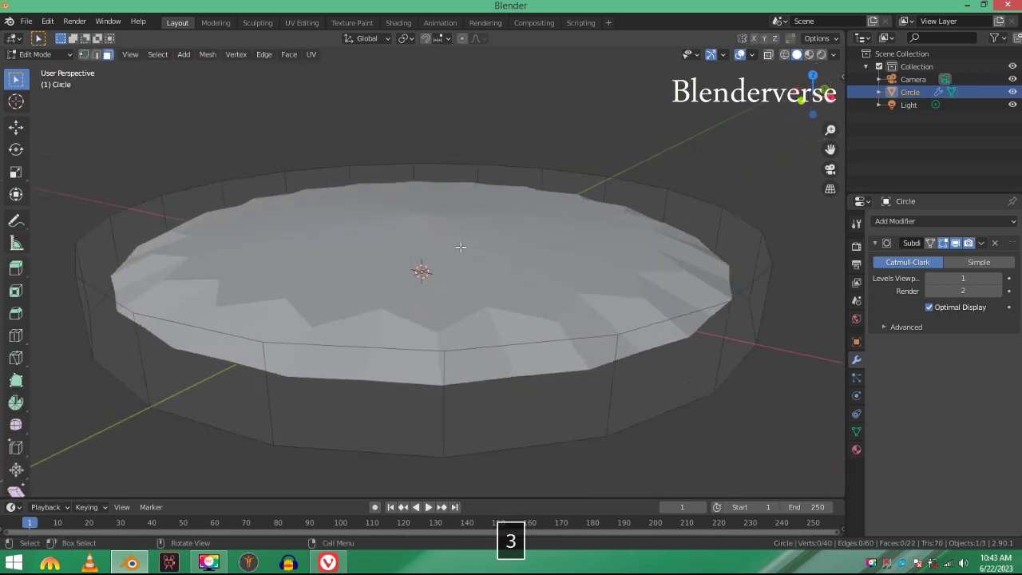
{"action": "left_click", "coordinate": [418, 411]}
{"action": "middle_click_drag", "start_coordinate": [418, 411], "coordinate": [579, 411]}
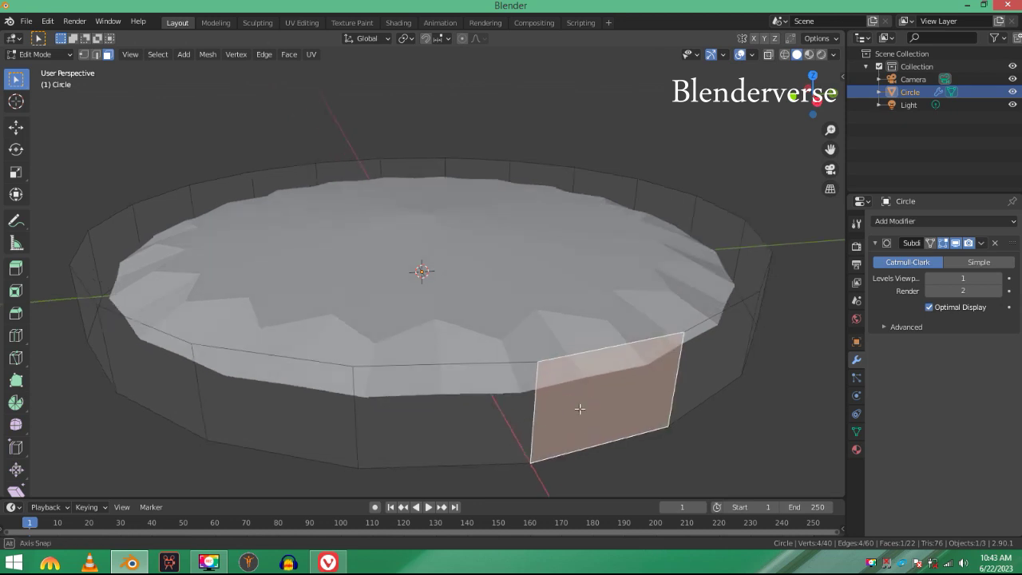
{"action": "key", "text": "a"}
{"action": "scroll", "coordinate": [412, 203], "scroll_direction": "down", "scroll_amount": 6}
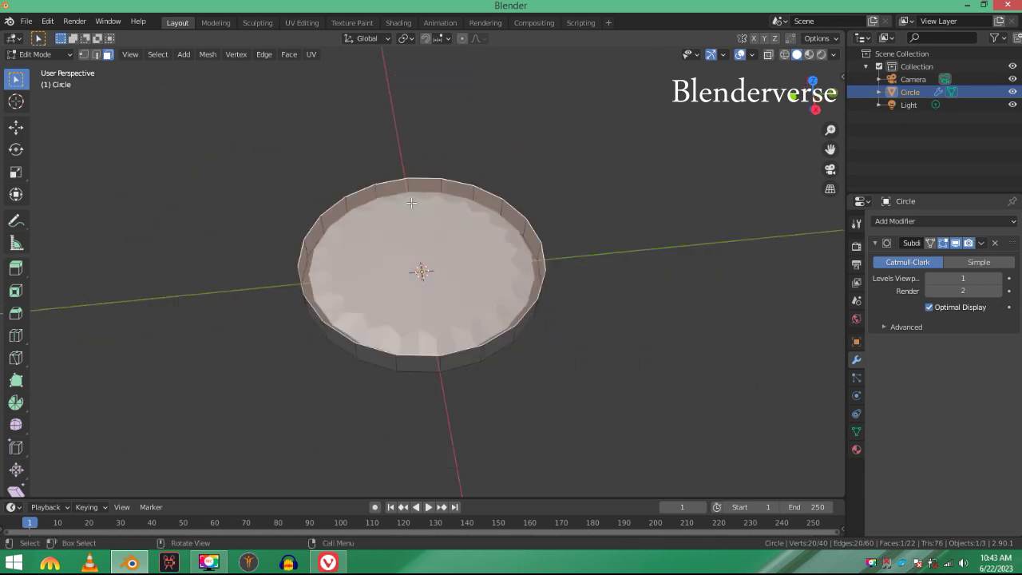
{"action": "scroll", "coordinate": [407, 192], "scroll_direction": "up", "scroll_amount": 3}
{"action": "key", "text": "alt+a"}
{"action": "middle_click_drag", "start_coordinate": [365, 391], "coordinate": [376, 328]}
{"action": "left_click", "coordinate": [375, 328]}
{"action": "left_click", "coordinate": [468, 327]}
{"action": "left_click", "coordinate": [614, 327]}
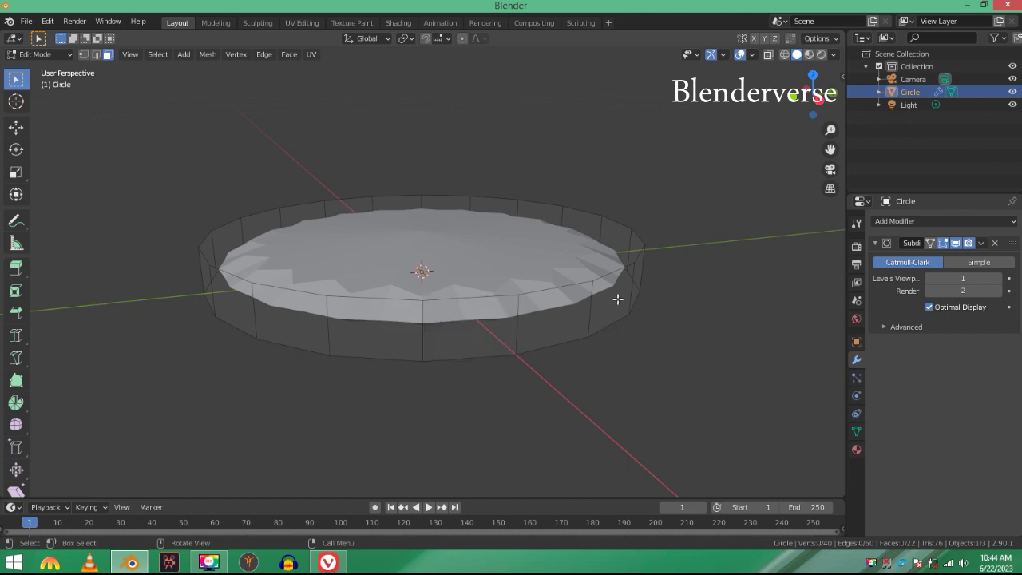
{"action": "left_click", "coordinate": [619, 300]}
{"action": "left_click", "coordinate": [546, 306]}
{"action": "left_click", "coordinate": [456, 335]}
{"action": "left_click", "coordinate": [312, 338]}
{"action": "left_click", "coordinate": [248, 338]}
{"action": "middle_click_drag", "start_coordinate": [251, 298], "coordinate": [296, 356]}
Select the disc's large top and bottom faces together and inset both down to nearly a point at the centre.
{"action": "left_click", "coordinate": [392, 267]}
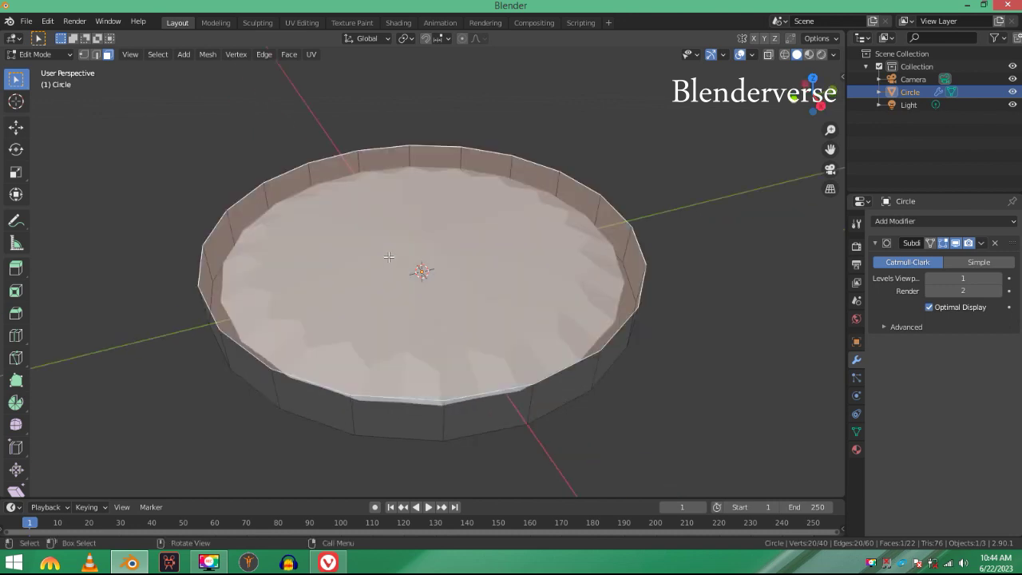
{"action": "middle_click_drag", "start_coordinate": [389, 257], "coordinate": [406, 183]}
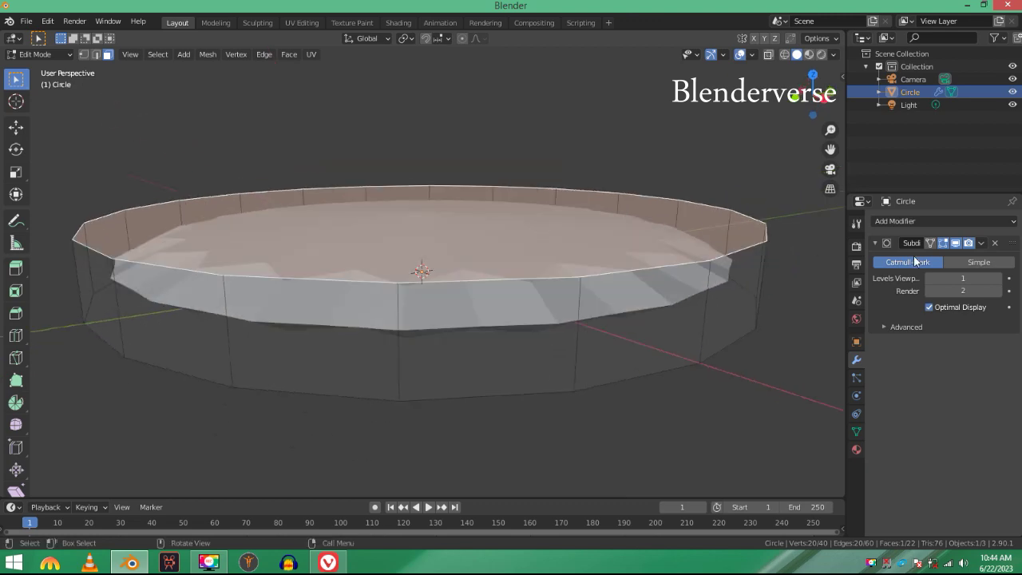
{"action": "middle_click_drag", "start_coordinate": [627, 311], "coordinate": [577, 216]}
{"action": "left_click", "coordinate": [436, 167], "text": "shift"}
{"action": "key", "text": "i"}
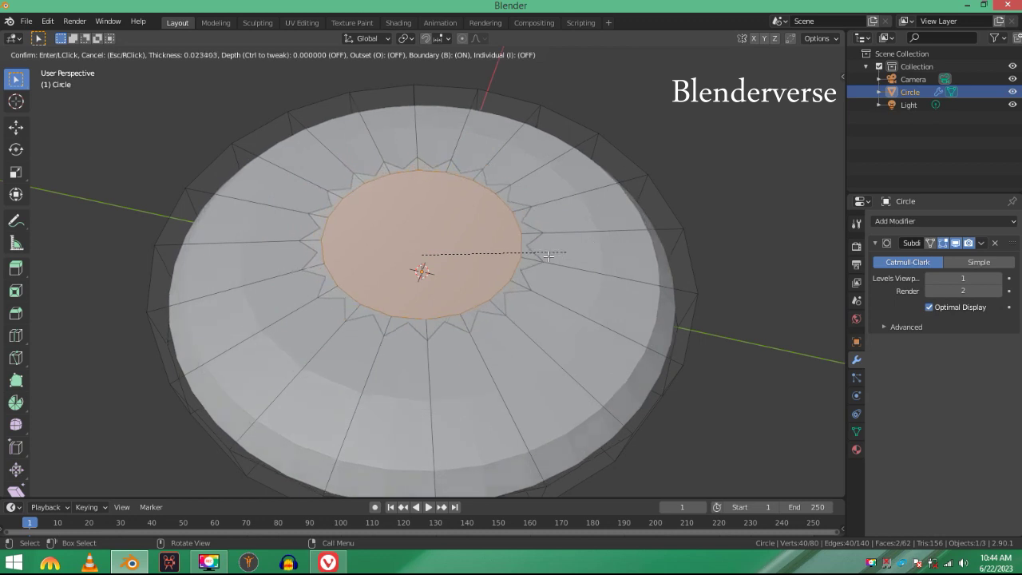
{"action": "left_click", "coordinate": [474, 258]}
Return to Object Mode and apply Shade Smooth to the disc.
{"action": "key", "text": "Tab"}
{"action": "middle_click_drag", "start_coordinate": [720, 176], "coordinate": [643, 209]}
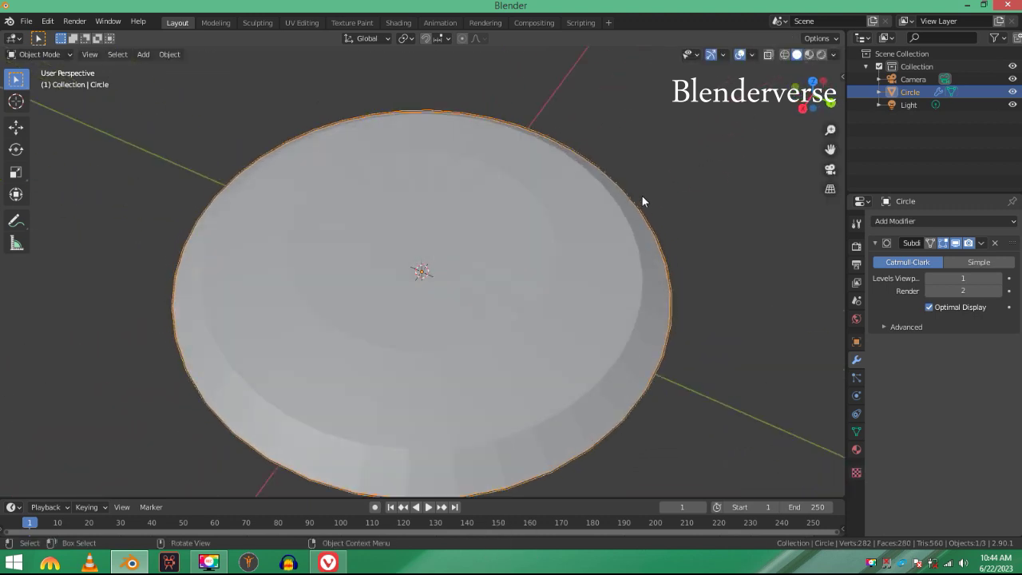
{"action": "right_click", "coordinate": [511, 158]}
{"action": "left_click", "coordinate": [510, 155]}
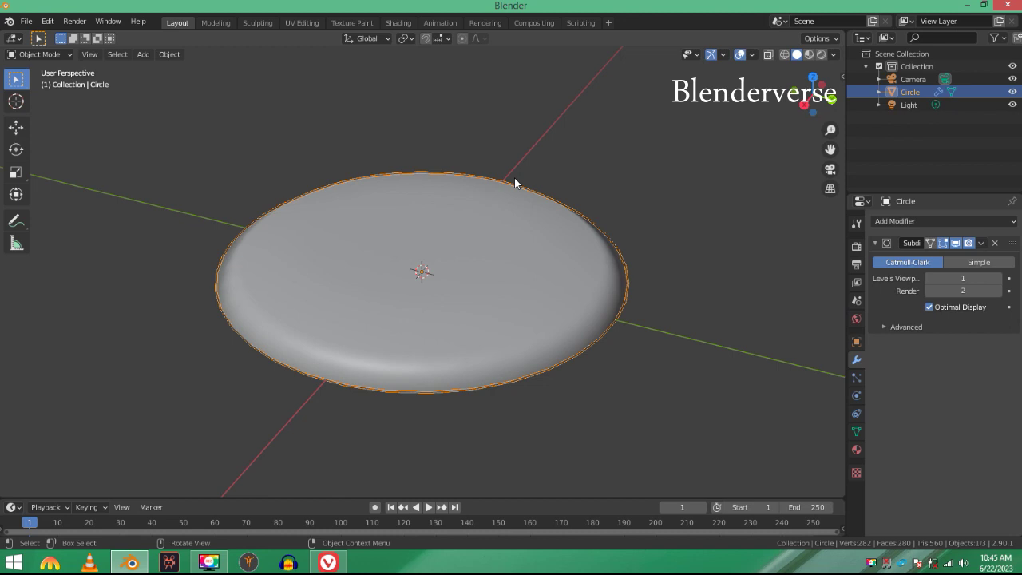
Add two edge loops to the disc with Loop Cut, one on the top slid outward and a second near the rim.
{"action": "key", "text": "Tab"}
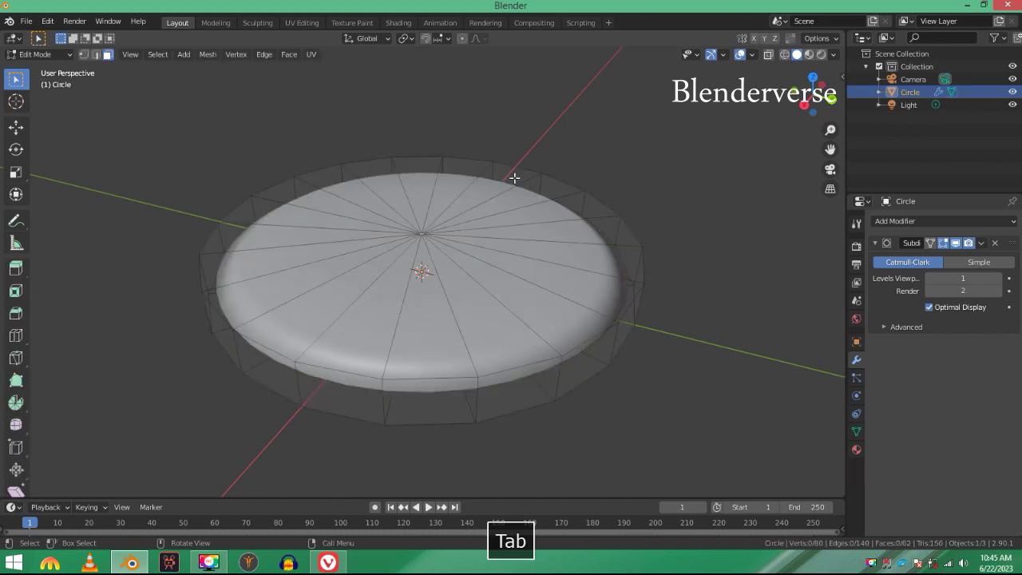
{"action": "key", "text": "ctrl+r"}
{"action": "left_click", "coordinate": [365, 215]}
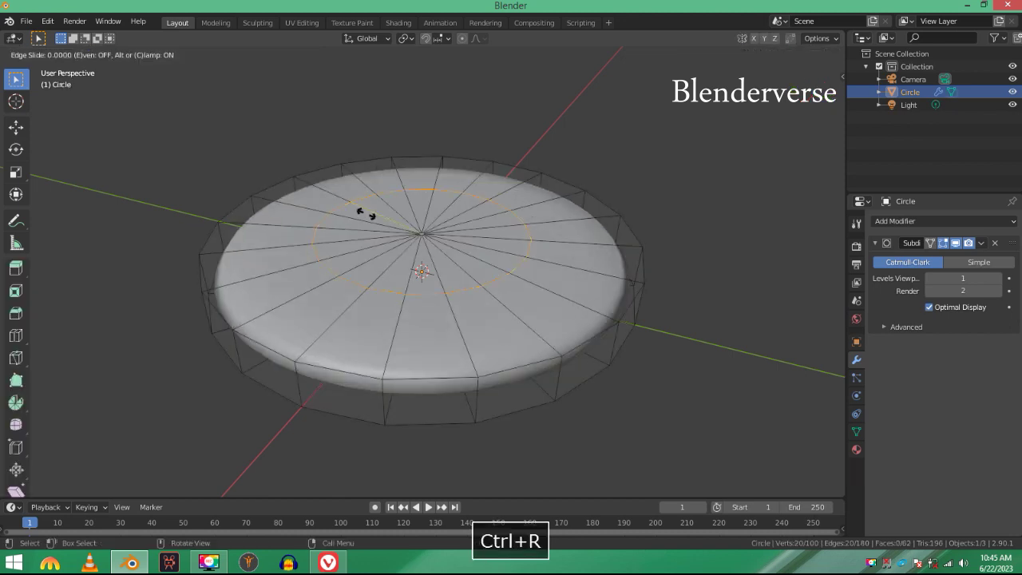
{"action": "left_click", "coordinate": [317, 201]}
{"action": "middle_click_drag", "start_coordinate": [317, 202], "coordinate": [312, 300]}
{"action": "key", "text": "ctrl+r"}
{"action": "left_click", "coordinate": [222, 270]}
{"action": "left_click", "coordinate": [222, 270]}
{"action": "key", "text": "Tab"}
Apply the Subdivision Surface modifier to the disc and check the resulting mesh in Edit Mode.
{"action": "middle_click_drag", "start_coordinate": [435, 176], "coordinate": [414, 286]}
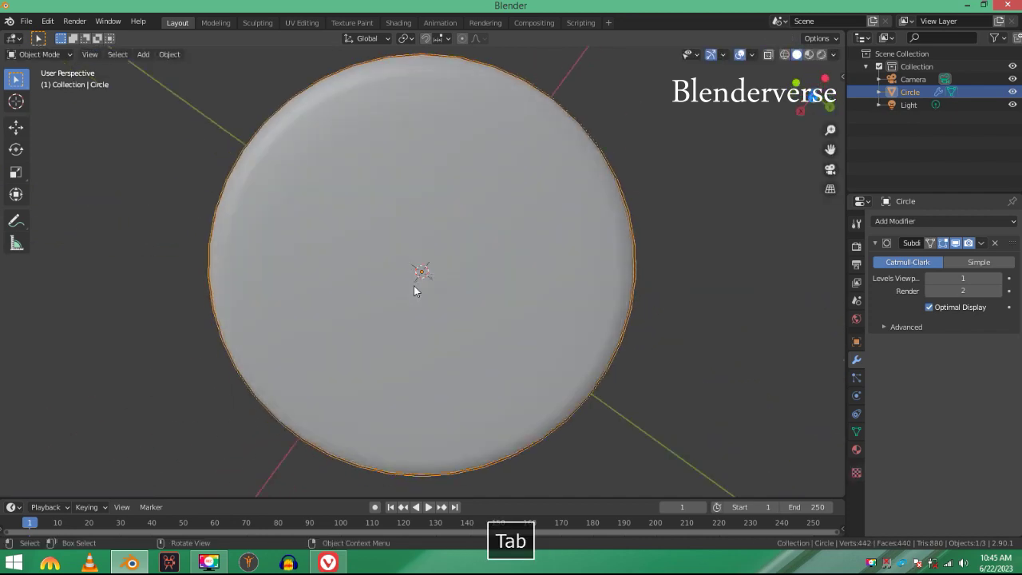
{"action": "scroll", "coordinate": [418, 200], "scroll_direction": "down", "scroll_amount": 5}
{"action": "middle_click_drag", "start_coordinate": [417, 201], "coordinate": [418, 176]}
{"action": "scroll", "coordinate": [417, 175], "scroll_direction": "up", "scroll_amount": 5}
{"action": "scroll", "coordinate": [422, 174], "scroll_direction": "down", "scroll_amount": 3}
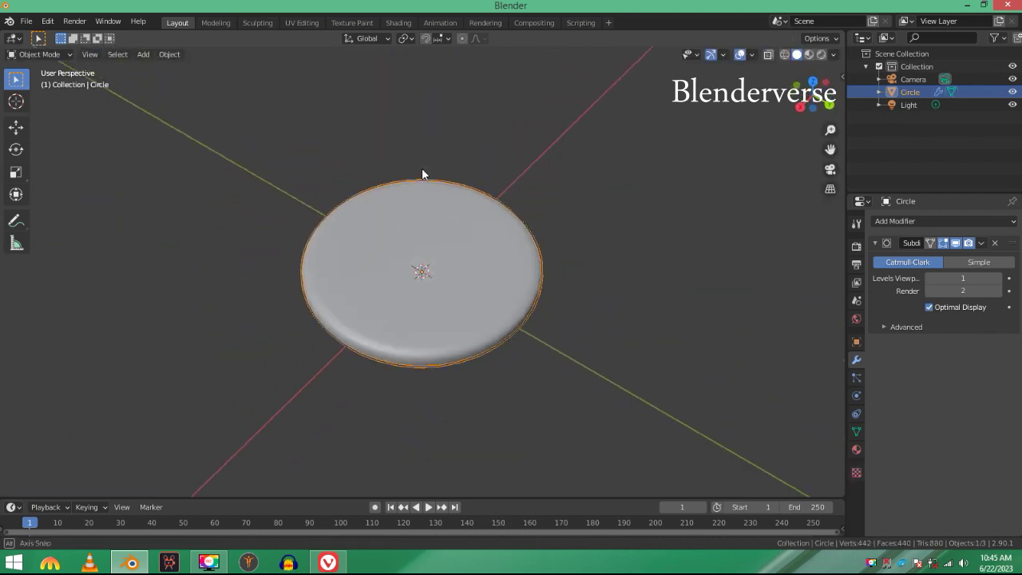
{"action": "scroll", "coordinate": [422, 174], "scroll_direction": "up", "scroll_amount": 4}
{"action": "key", "text": "ctrl+a"}
{"action": "key", "text": "Tab"}
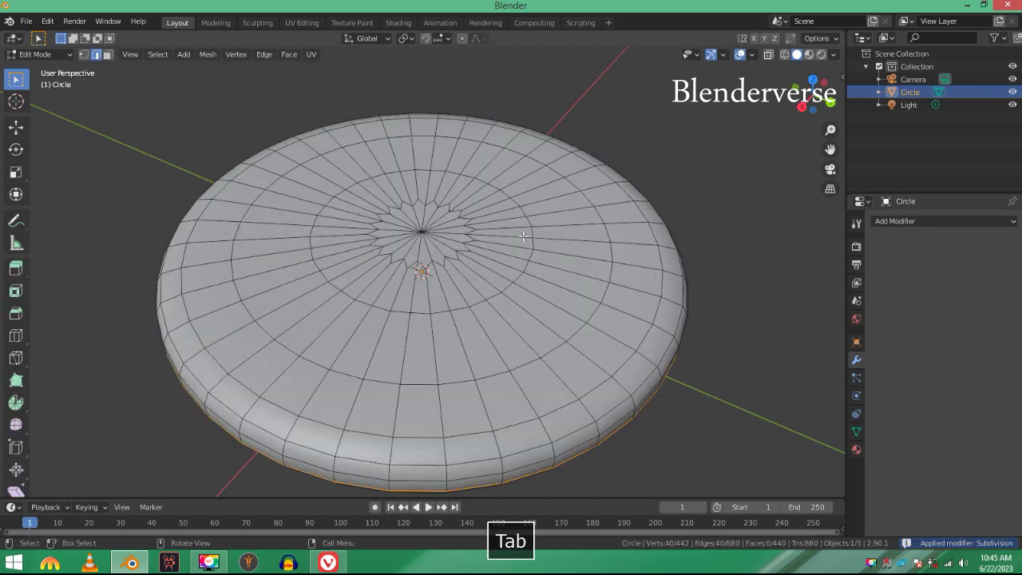
{"action": "middle_click_drag", "start_coordinate": [524, 237], "coordinate": [523, 227]}
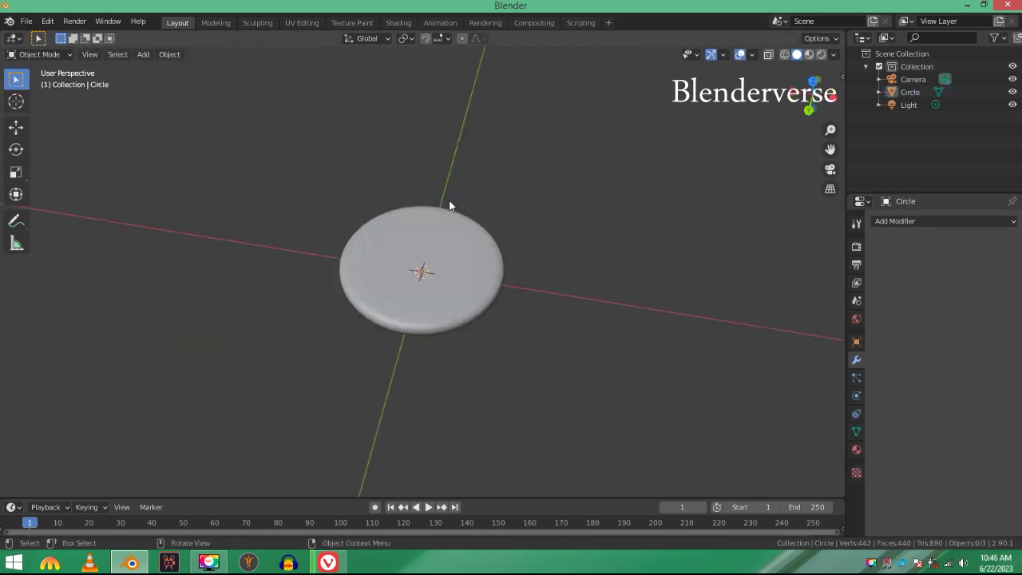
Add a plane at the disc's centre and scale it down until it is slightly wider than the disc.
{"action": "scroll", "coordinate": [449, 200], "scroll_direction": "down", "scroll_amount": 2}
{"action": "middle_click_drag", "start_coordinate": [449, 199], "coordinate": [464, 207]}
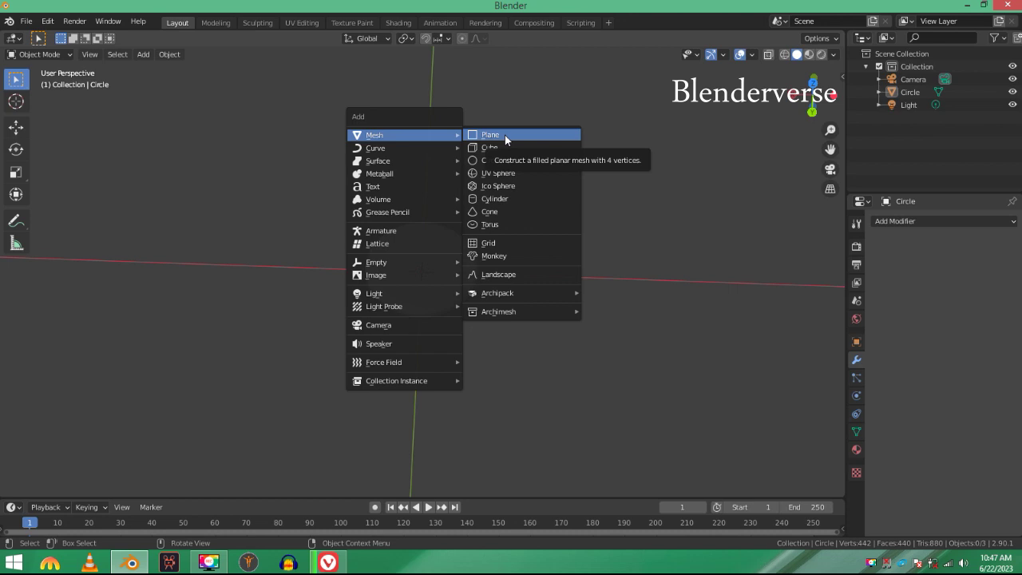
{"action": "left_click", "coordinate": [504, 135]}
{"action": "scroll", "coordinate": [505, 135], "scroll_direction": "down", "scroll_amount": 5}
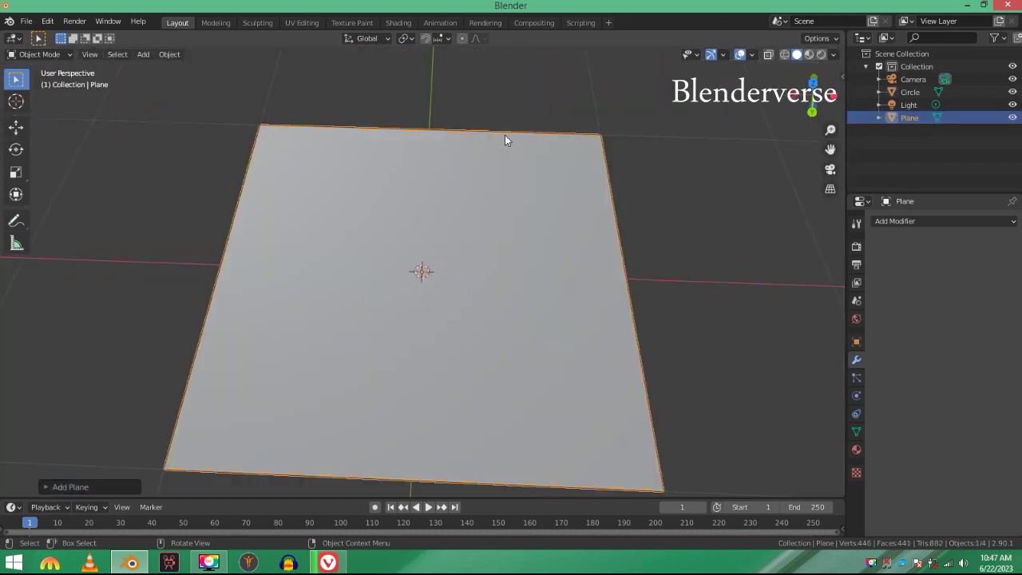
{"action": "key", "text": "Tab"}
{"action": "key", "text": "Tab"}
{"action": "key", "text": "s"}
{"action": "left_click", "coordinate": [548, 238]}
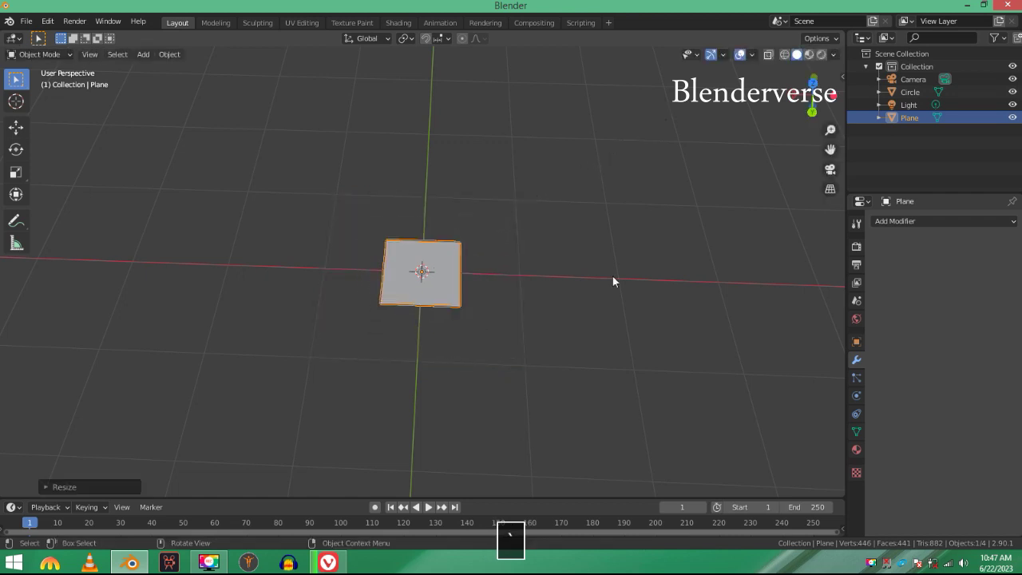
Merge the two corner vertices of one side of the plane at their center to form a triangle.
{"action": "key", "text": "Tab"}
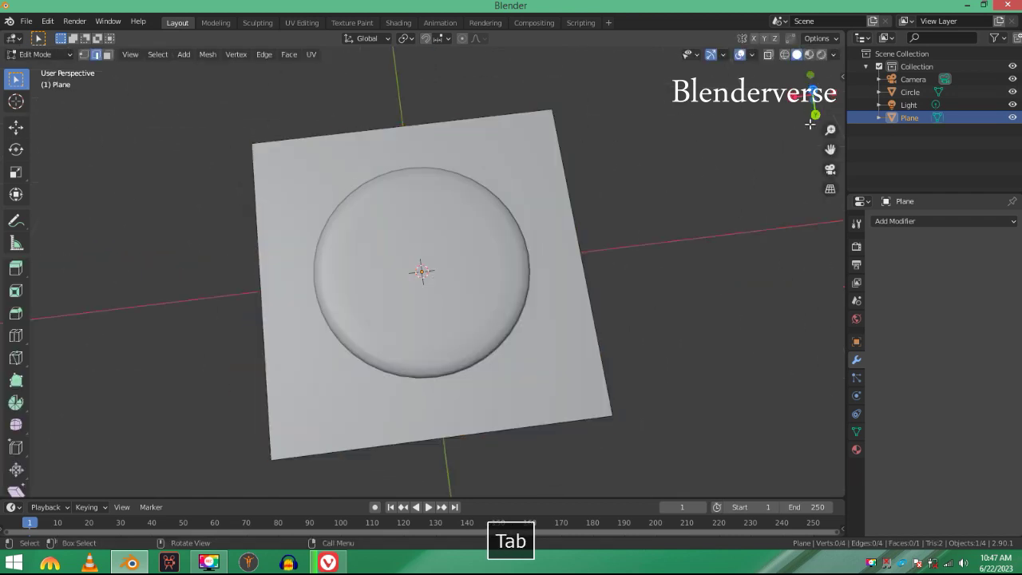
{"action": "key", "text": "1"}
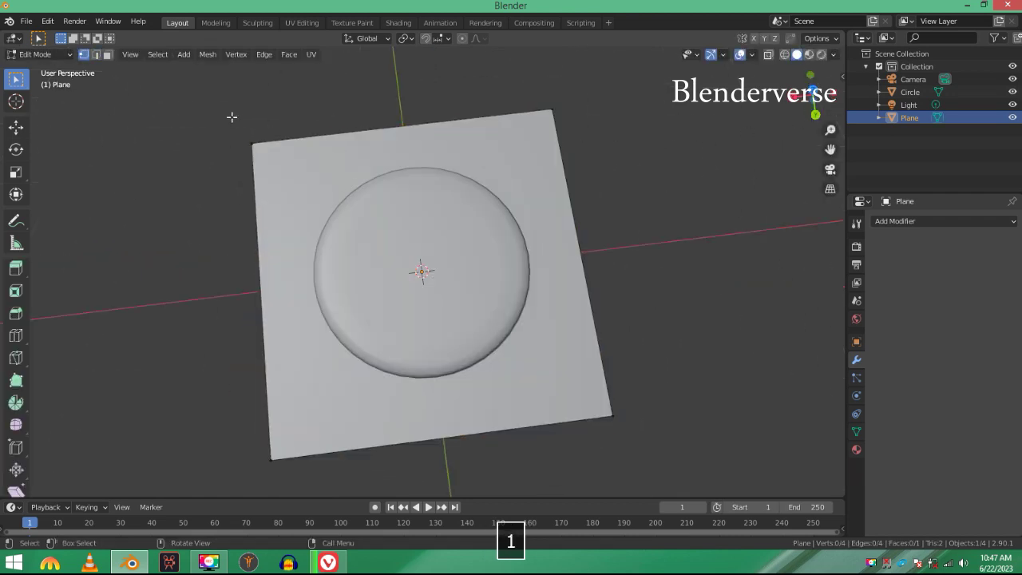
{"action": "left_click_drag", "start_coordinate": [187, 115], "coordinate": [319, 188]}
{"action": "left_click_drag", "start_coordinate": [567, 102], "coordinate": [527, 178], "text": "shift"}
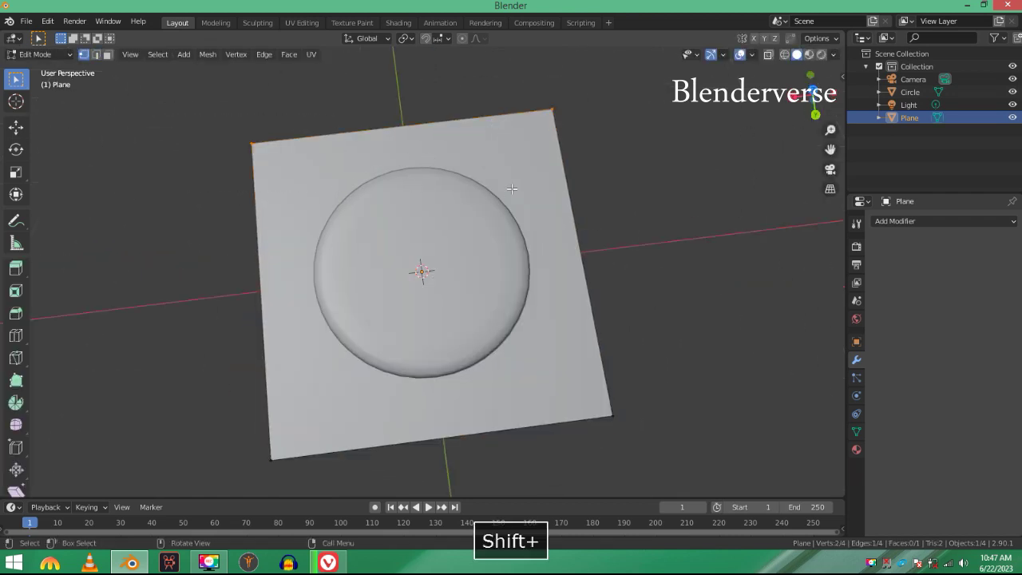
{"action": "key", "text": "m"}
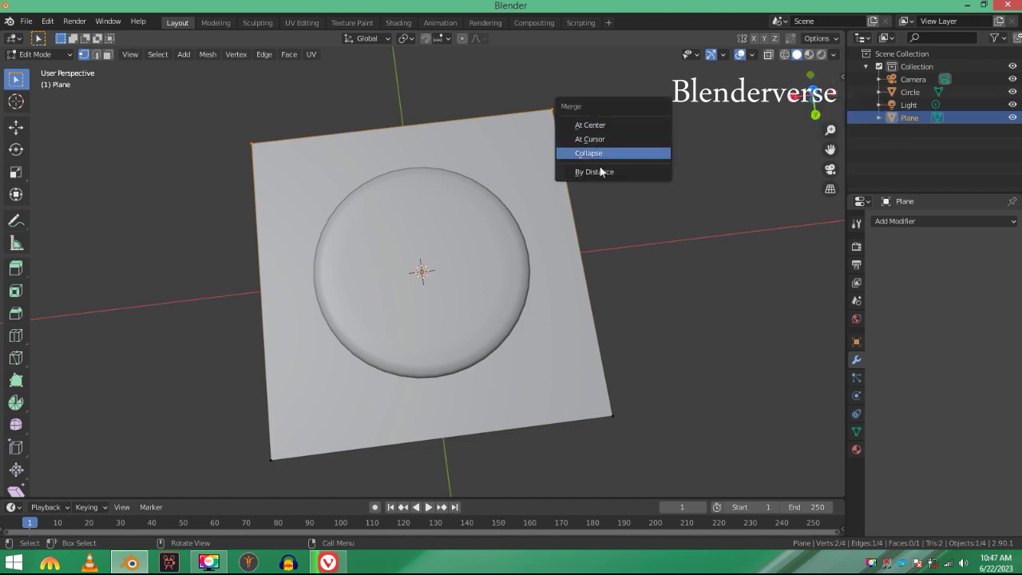
{"action": "left_click", "coordinate": [610, 124]}
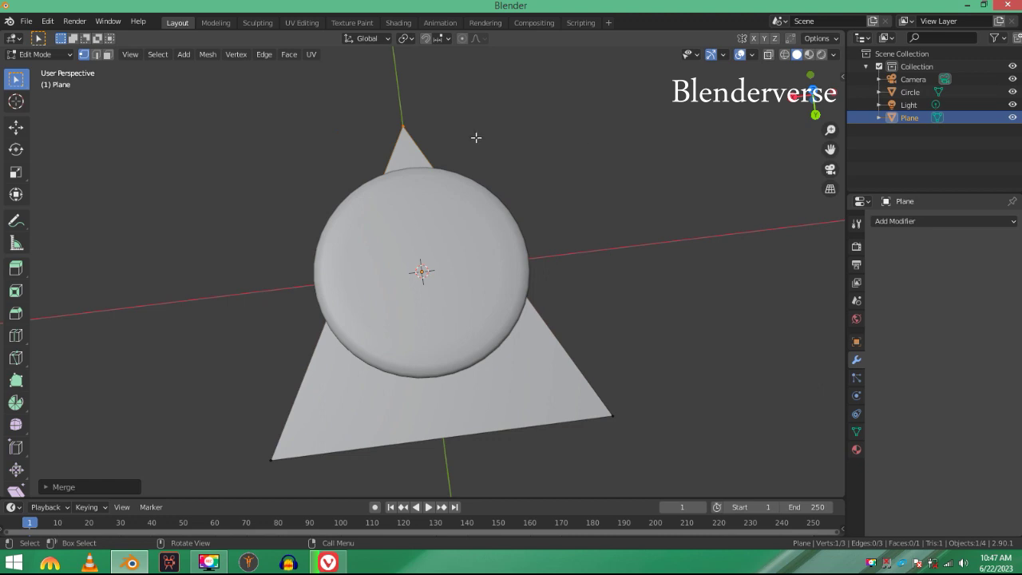
{"action": "middle_click_drag", "start_coordinate": [474, 136], "coordinate": [593, 139]}
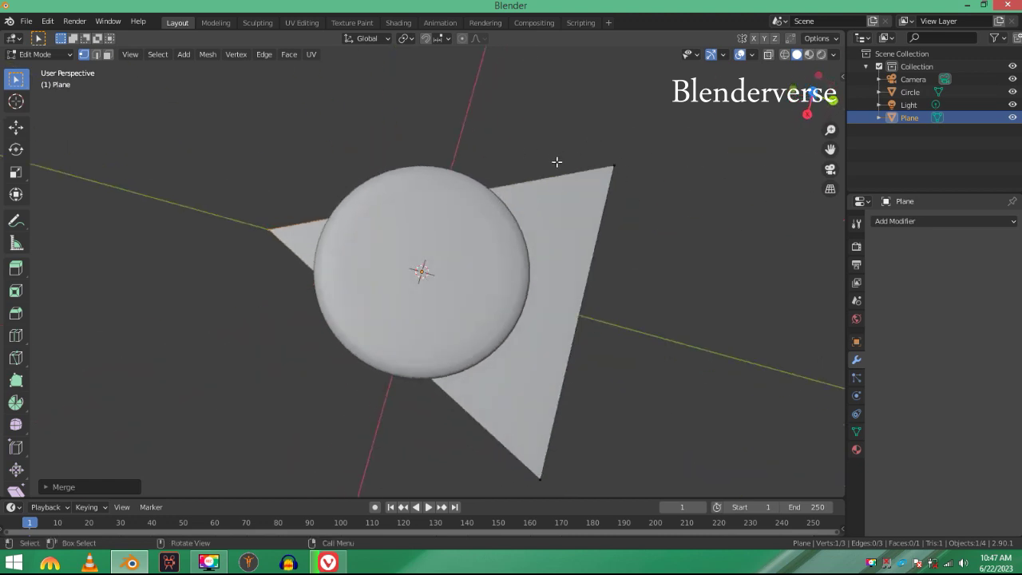
Leave Edit Mode and add a Solidify modifier to the triangle.
{"action": "key", "text": "Tab"}
{"action": "middle_click_drag", "start_coordinate": [662, 274], "coordinate": [511, 190]}
{"action": "left_click", "coordinate": [925, 221]}
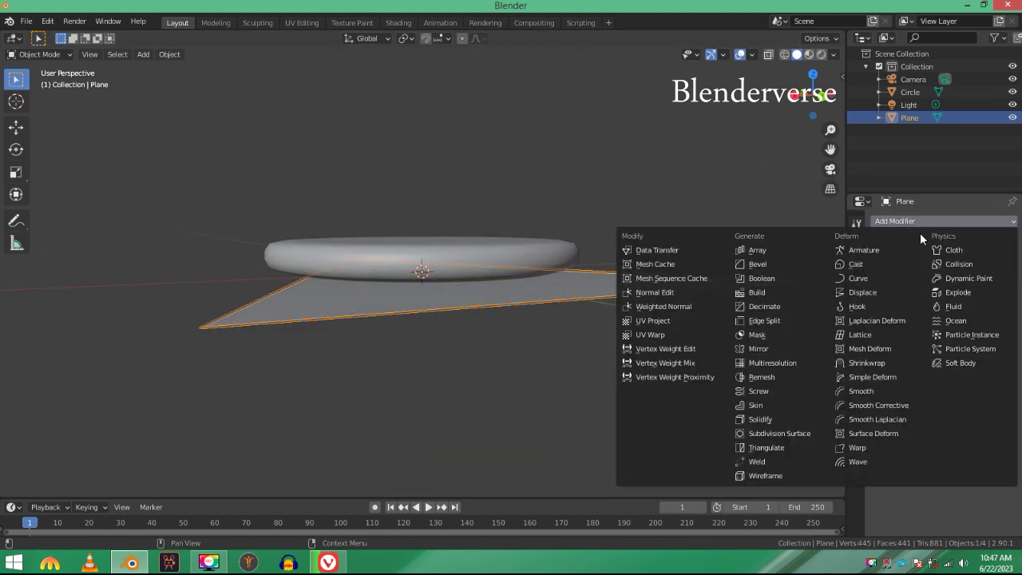
{"action": "left_click", "coordinate": [786, 428]}
{"action": "mouse_move", "coordinate": [737, 373]}
{"action": "middle_mouse_down"}
{"action": "mouse_move", "coordinate": [707, 334]}
{"action": "mouse_move", "coordinate": [731, 358]}
{"action": "middle_mouse_up"}
{"action": "scroll", "coordinate": [731, 358], "scroll_direction": "up", "scroll_amount": 2}
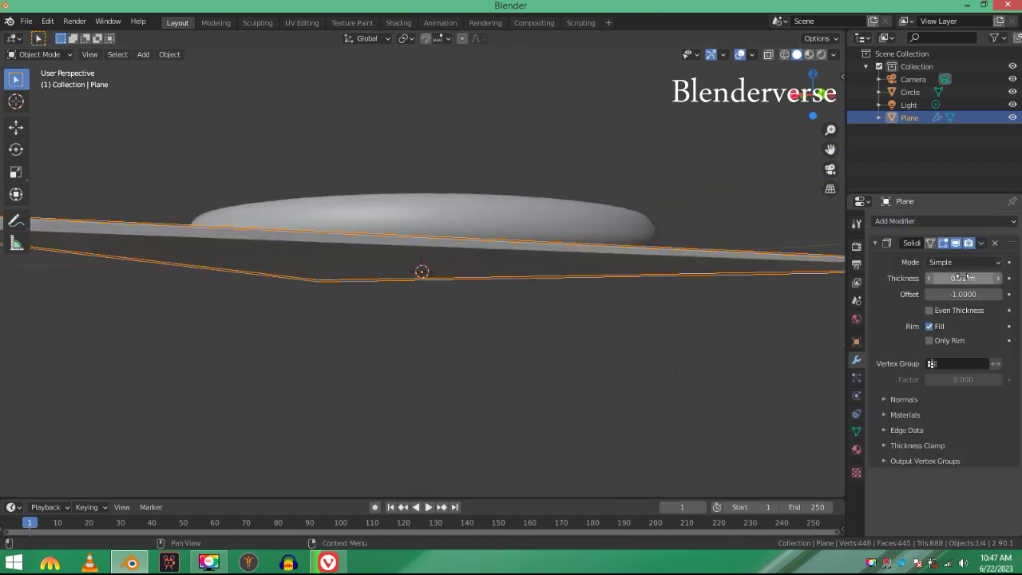
Raise the triangle's Solidify thickness in steps beyond 0.02 m and apply the modifier.
{"action": "left_click", "coordinate": [997, 278]}
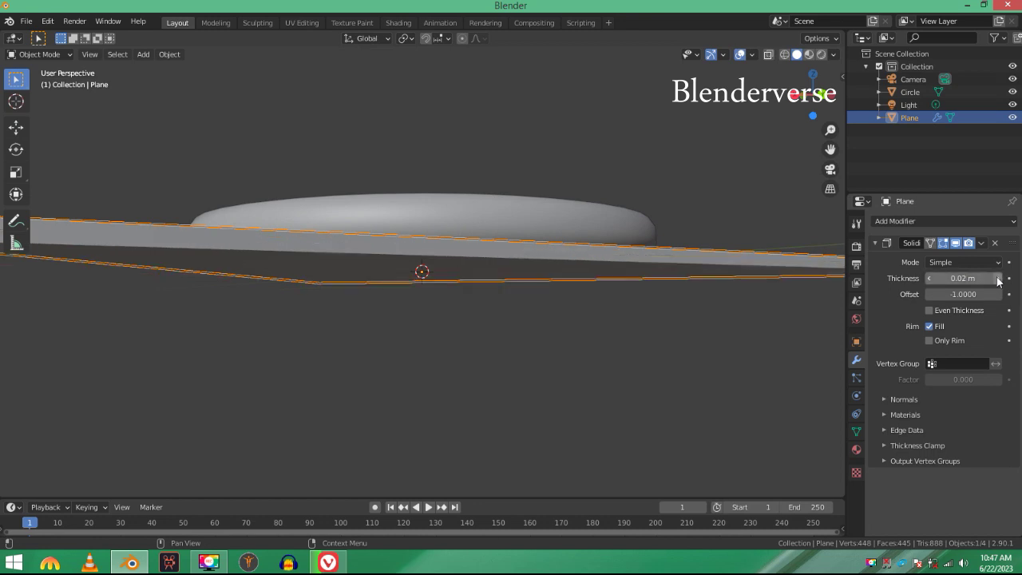
{"action": "left_click", "coordinate": [997, 278]}
{"action": "left_click", "coordinate": [998, 278]}
{"action": "left_click", "coordinate": [998, 278]}
{"action": "middle_click_drag", "start_coordinate": [559, 240], "coordinate": [529, 199]}
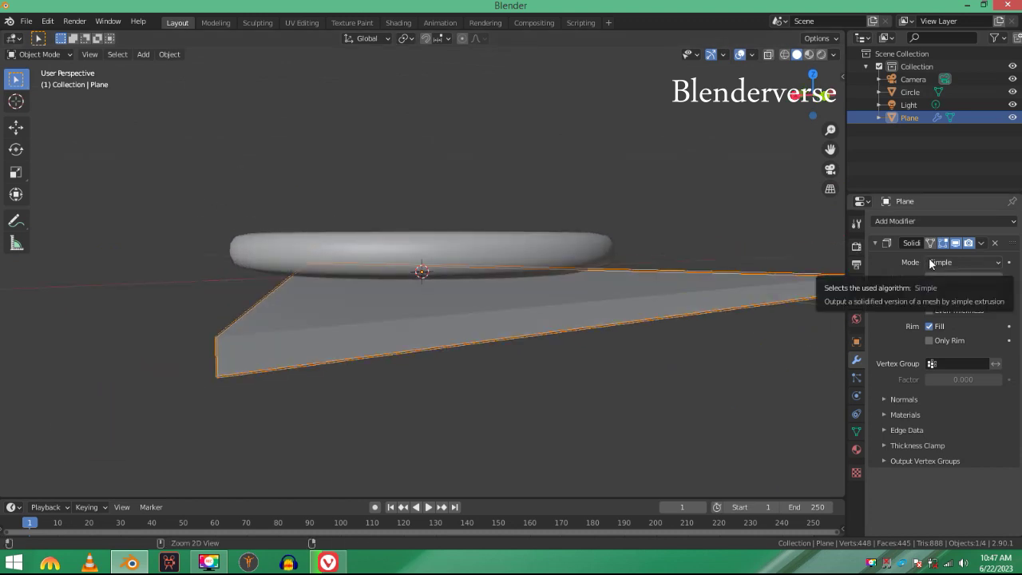
{"action": "key", "text": "ctrl+a"}
Move the triangle along the Y axis in top view so its flat edge crosses just inside the disc's edge.
{"action": "middle_click_drag", "start_coordinate": [655, 267], "coordinate": [626, 169]}
{"action": "key", "text": "g"}
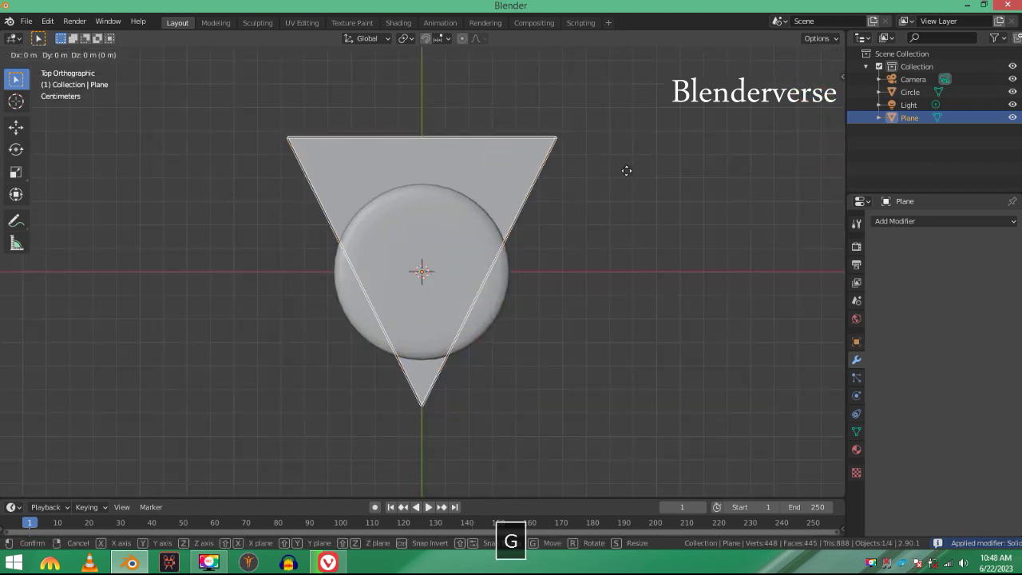
{"action": "key", "text": "y"}
{"action": "left_click", "coordinate": [639, 194]}
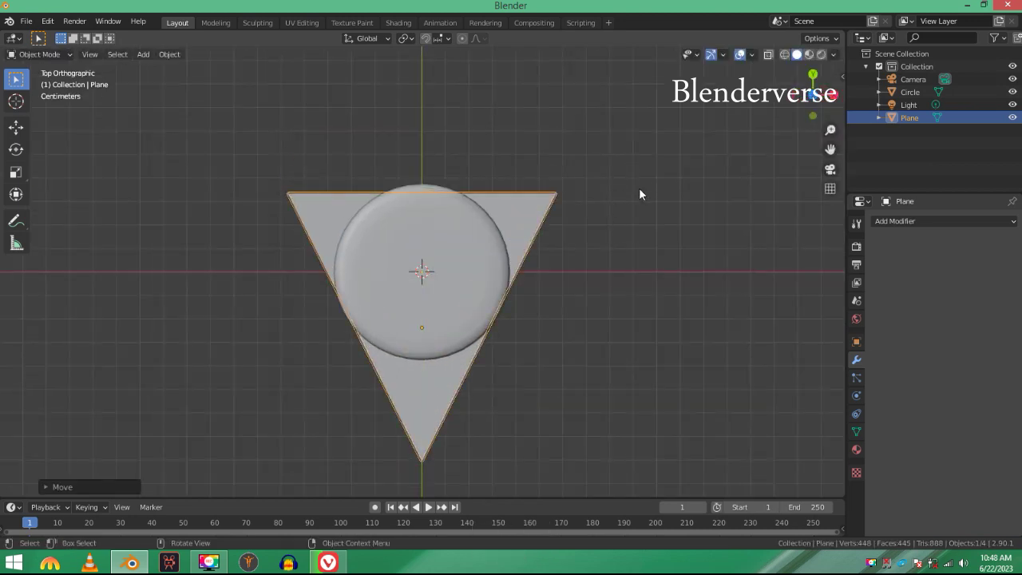
Shorten the triangle by scaling it down along the Y axis.
{"action": "key", "text": "s"}
{"action": "key", "text": "y"}
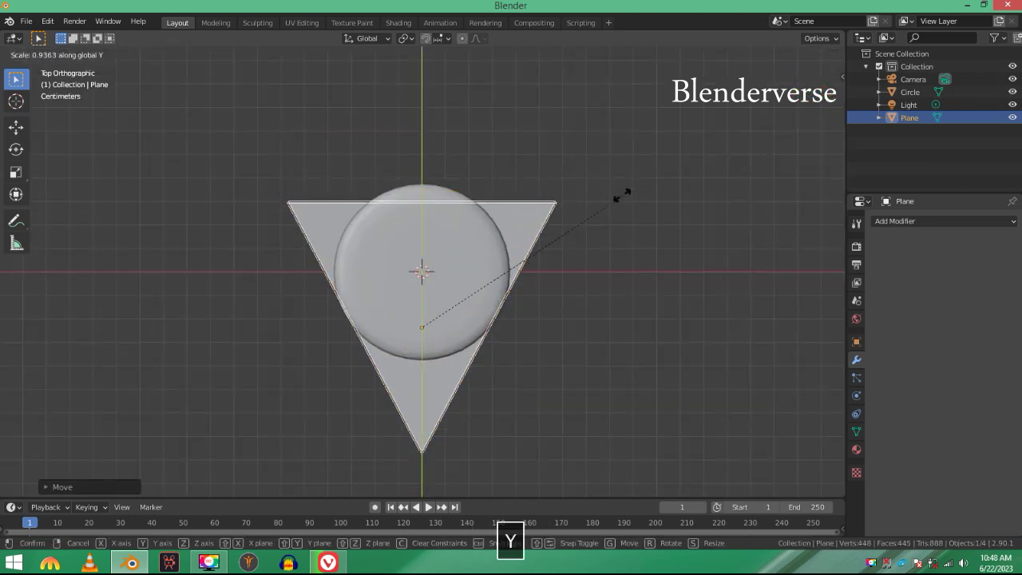
{"action": "left_click", "coordinate": [609, 202]}
{"action": "key", "text": "s"}
{"action": "key", "text": "y"}
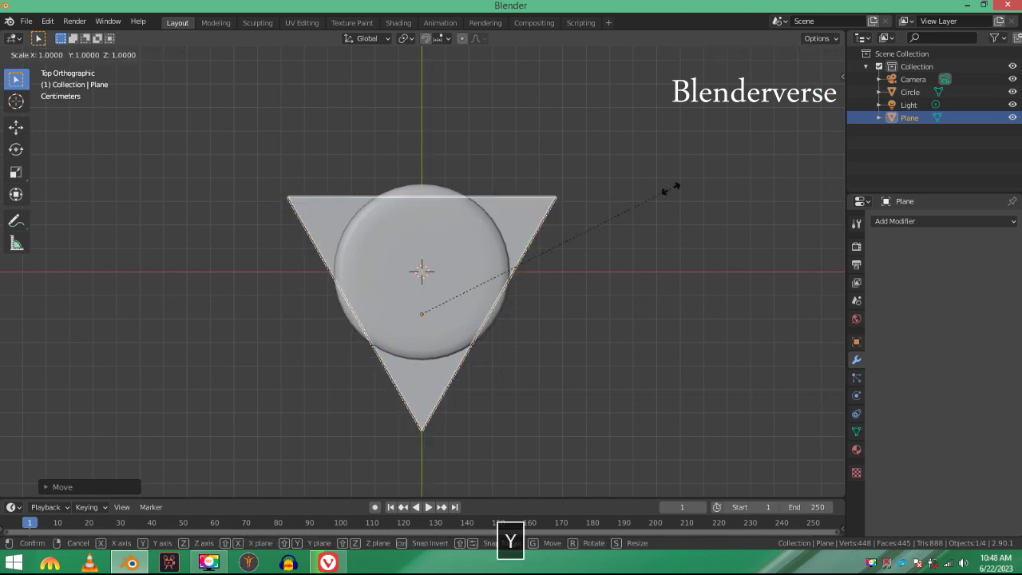
{"action": "left_click", "coordinate": [708, 202]}
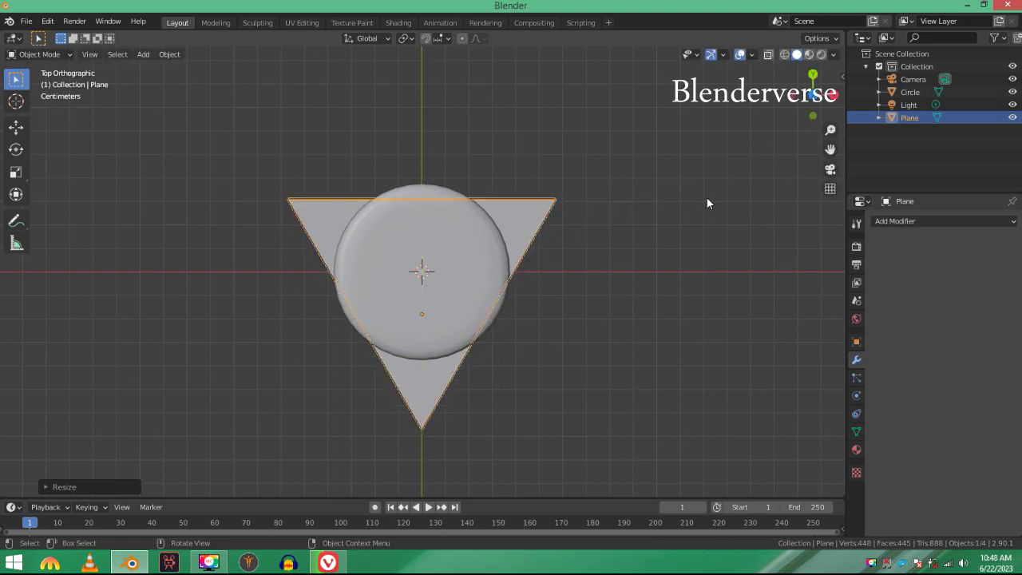
Nudge the triangle along Y and scale it down slightly overall so its three corners project around the disc.
{"action": "key", "text": "g"}
{"action": "key", "text": "y"}
{"action": "left_click", "coordinate": [712, 199]}
{"action": "key", "text": "d"}
{"action": "key", "text": "s"}
{"action": "left_click", "coordinate": [696, 205]}
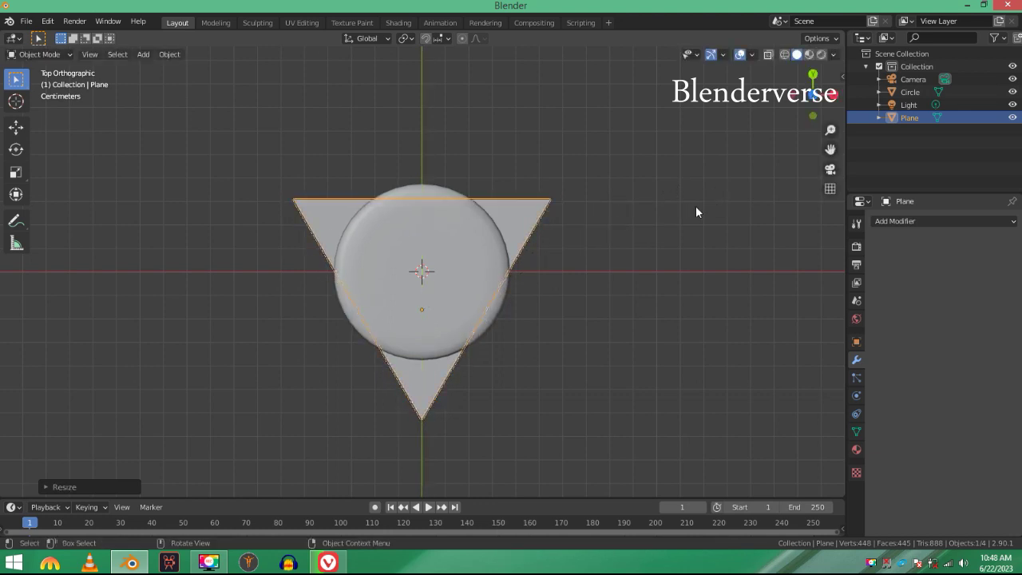
{"action": "middle_click_drag", "start_coordinate": [695, 206], "coordinate": [730, 119]}
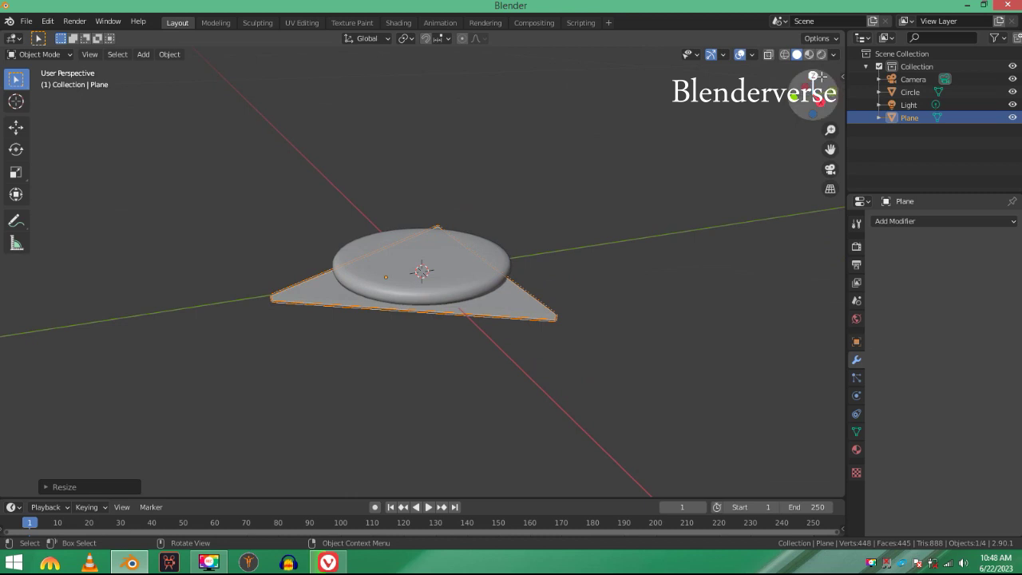
Duplicate the triangle in place and rotate the copy 180° about the Z axis.
{"action": "key", "text": "KP_7"}
{"action": "key", "text": "shift+d"}
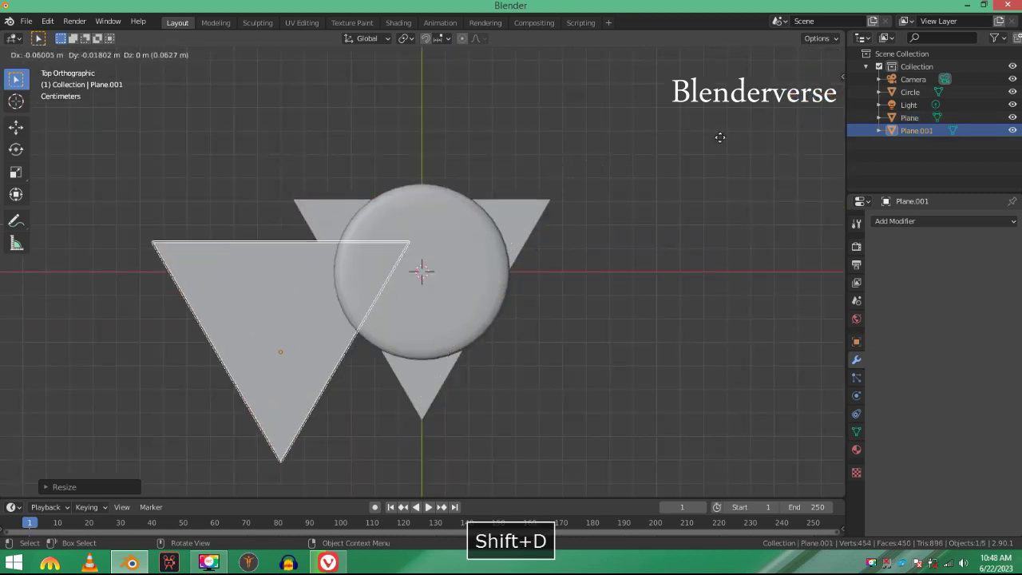
{"action": "right_click", "coordinate": [497, 172]}
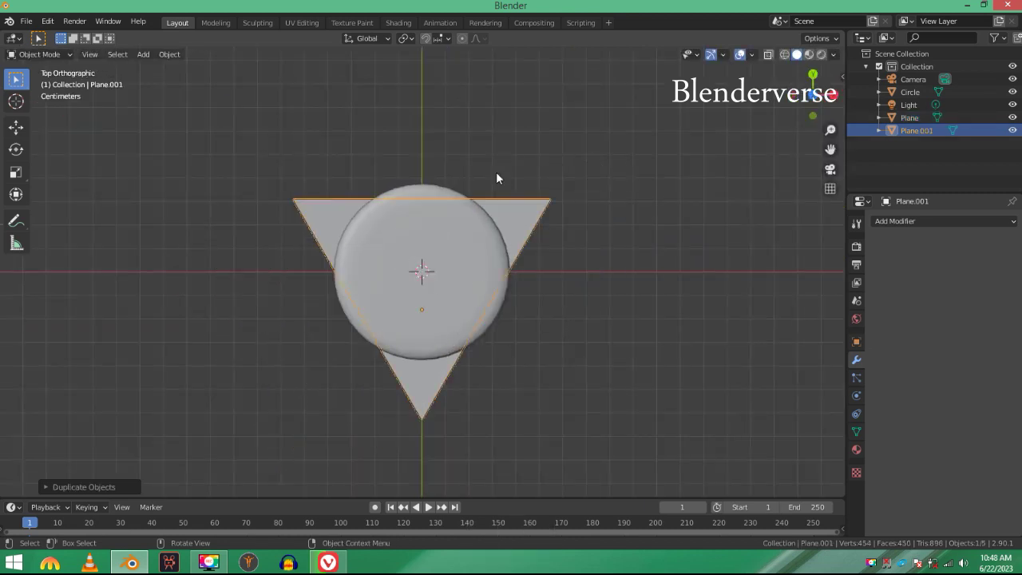
{"action": "key", "text": "r"}
{"action": "key", "text": "z"}
{"action": "key", "text": "1"}
{"action": "key", "text": "8"}
{"action": "key", "text": "0"}
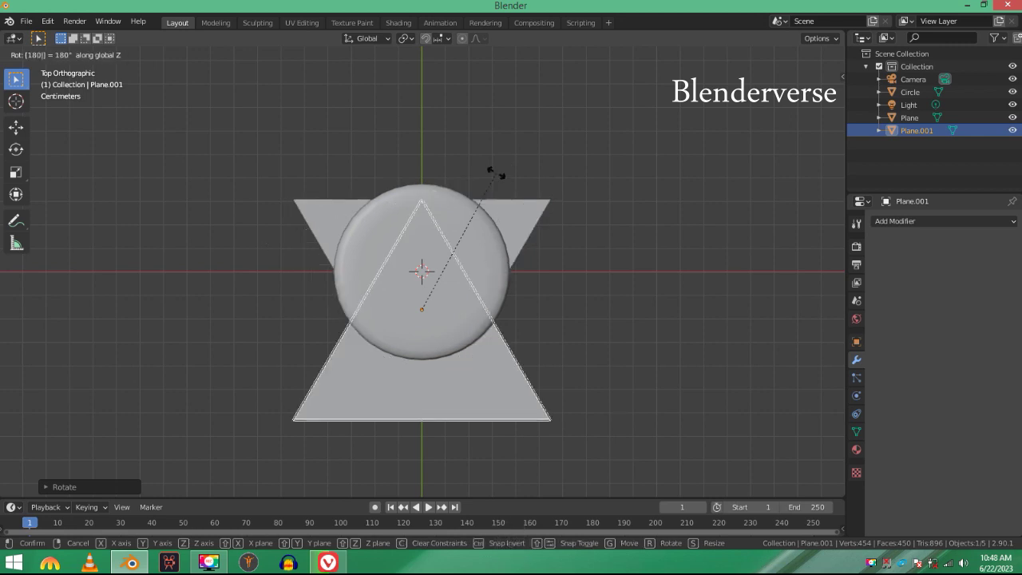
{"action": "key", "text": "Return"}
Move the rotated triangle about 0.033 m along Y so both triangles form a symmetrical six-pointed star around the disc.
{"action": "key", "text": "g"}
{"action": "key", "text": "y"}
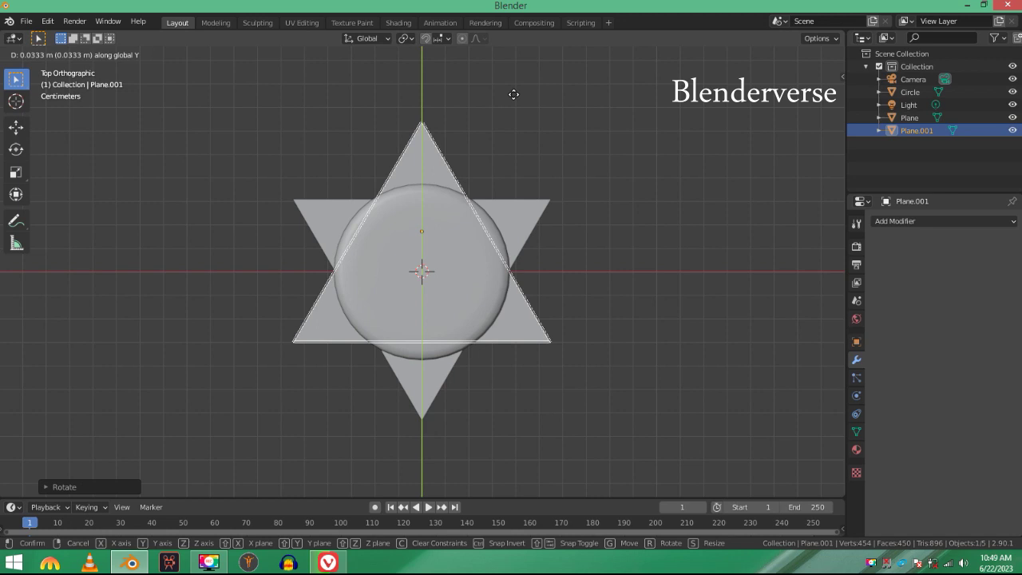
{"action": "left_click", "coordinate": [514, 95]}
{"action": "middle_click_drag", "start_coordinate": [579, 272], "coordinate": [474, 310]}
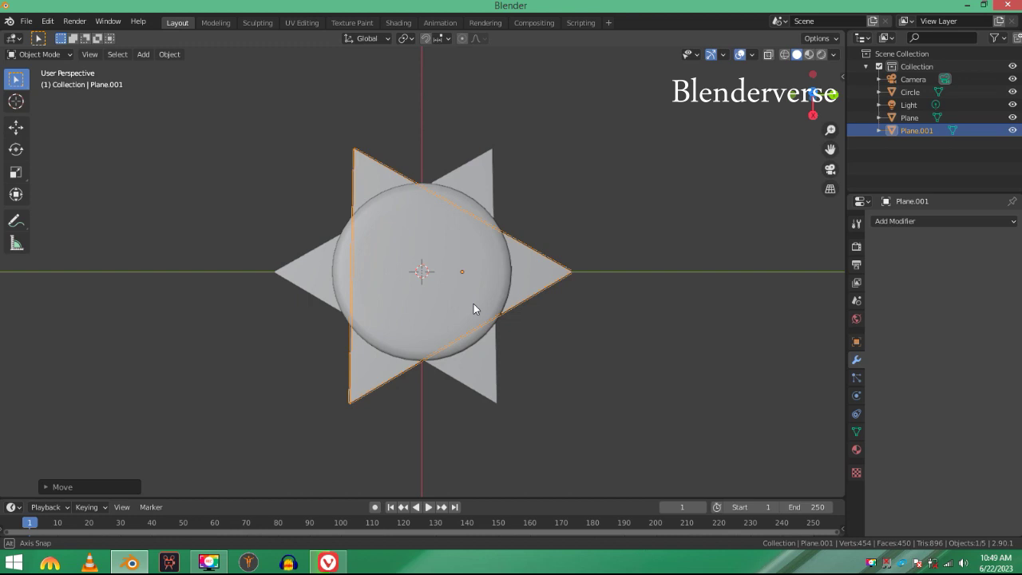
{"action": "left_click", "coordinate": [536, 141]}
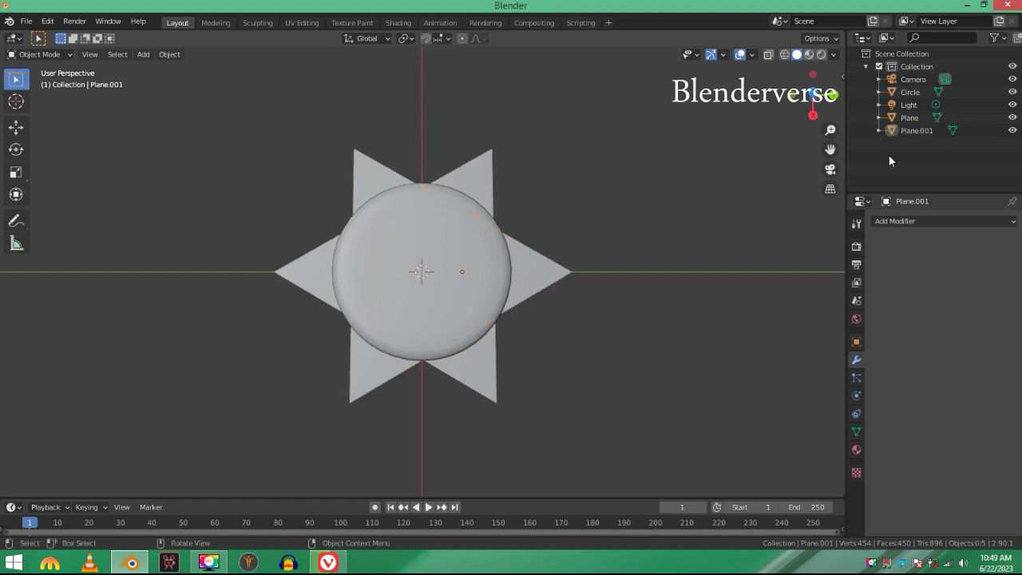
Lower the duplicated triangle about 0.0028 m along Z so it sits directly beneath the first triangle.
{"action": "left_click", "coordinate": [813, 116]}
{"action": "scroll", "coordinate": [465, 206], "scroll_direction": "up", "scroll_amount": 6}
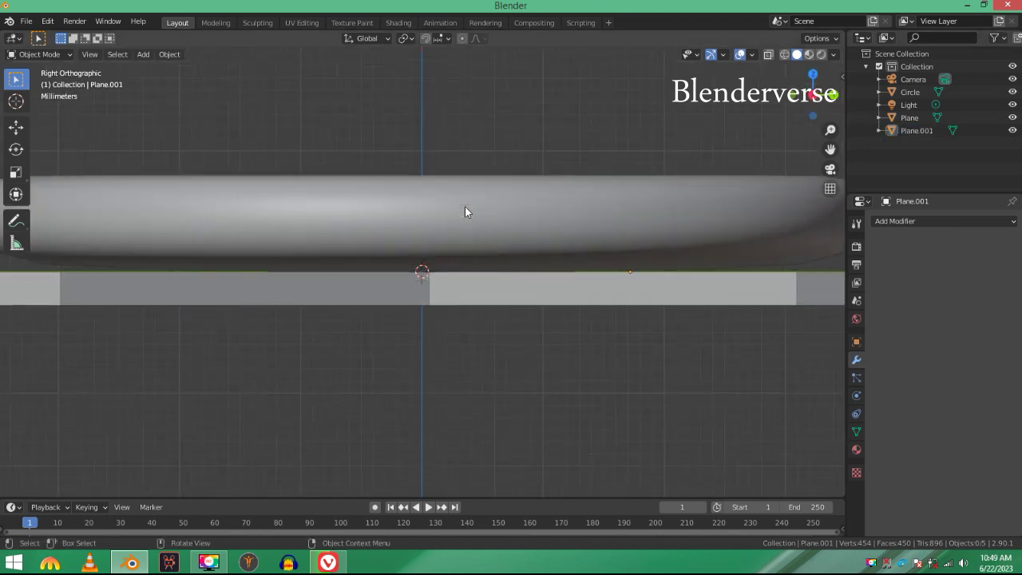
{"action": "scroll", "coordinate": [464, 211], "scroll_direction": "up", "scroll_amount": 4}
{"action": "left_click", "coordinate": [456, 281]}
{"action": "key", "text": "g"}
{"action": "key", "text": "z"}
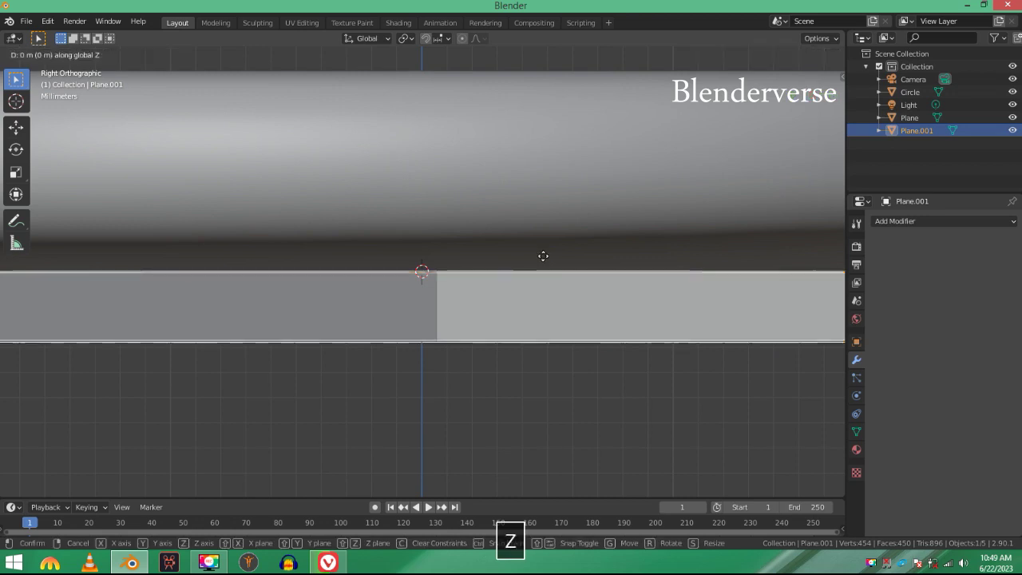
{"action": "key", "text": "z"}
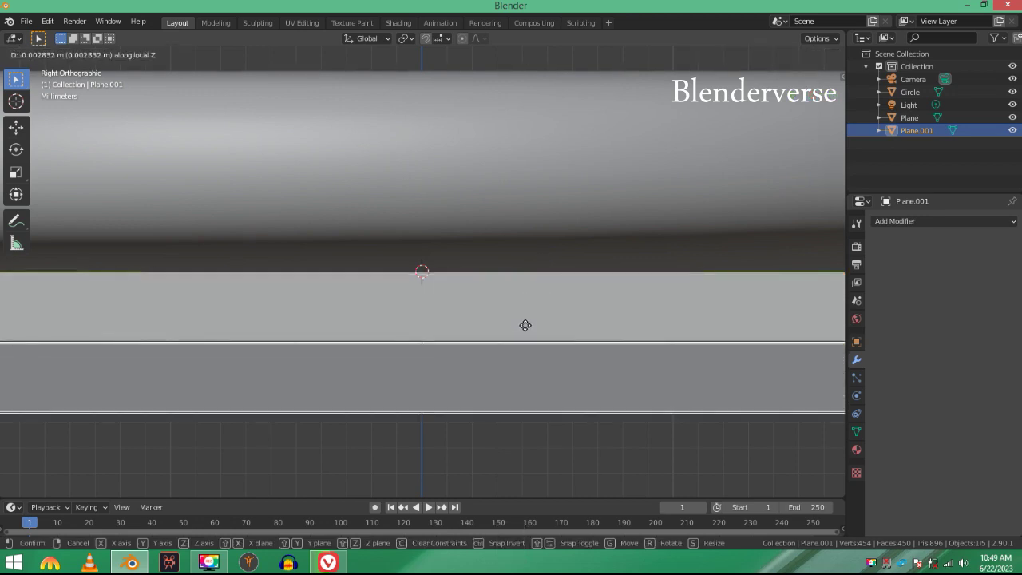
{"action": "left_click", "coordinate": [525, 325]}
{"action": "key", "text": "alt+a"}
{"action": "scroll", "coordinate": [422, 354], "scroll_direction": "up", "scroll_amount": 4}
{"action": "scroll", "coordinate": [440, 409], "scroll_direction": "down", "scroll_amount": 1}
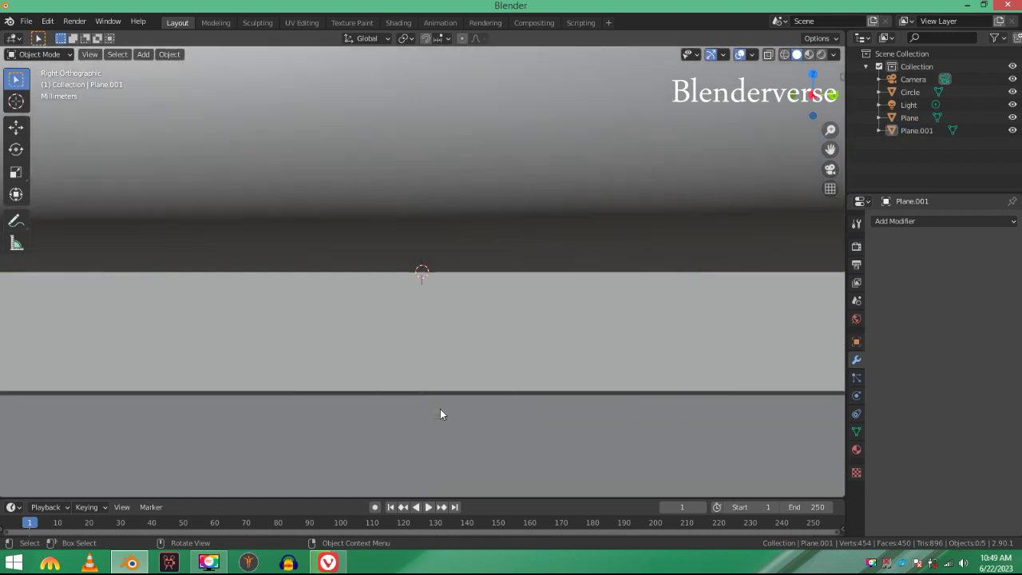
Nudge the lower triangle up along Z to close the thin gap between the two triangles.
{"action": "middle_click_drag", "start_coordinate": [440, 409], "coordinate": [441, 371], "text": "shift"}
{"action": "left_click", "coordinate": [441, 372], "text": "shift"}
{"action": "key", "text": "g"}
{"action": "key", "text": "z"}
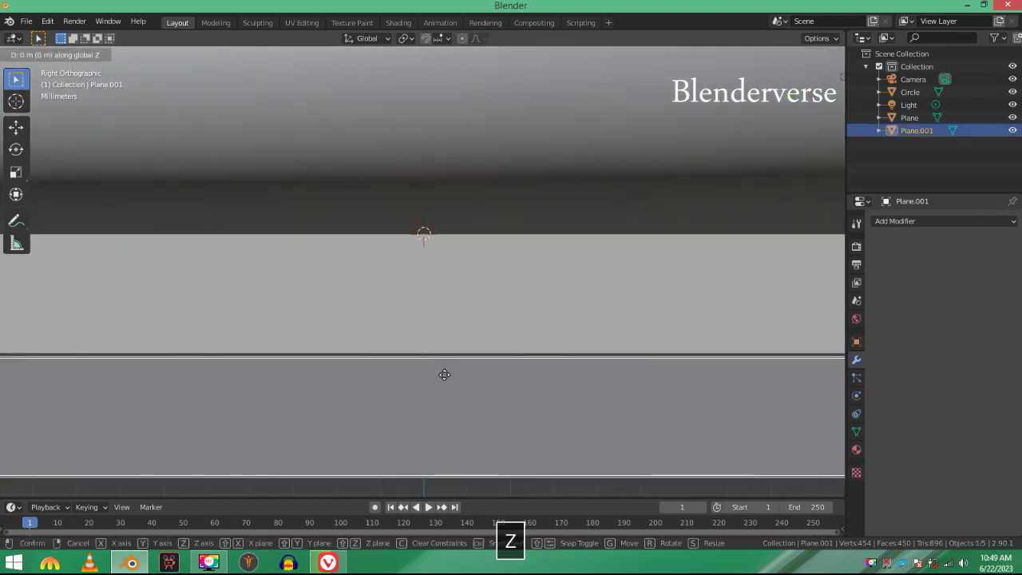
{"action": "left_click", "coordinate": [450, 370]}
Adjust the original triangle's height along Z beneath the disc.
{"action": "scroll", "coordinate": [449, 370], "scroll_direction": "down", "scroll_amount": 3}
{"action": "left_click", "coordinate": [518, 262]}
{"action": "key", "text": "g"}
{"action": "key", "text": "z"}
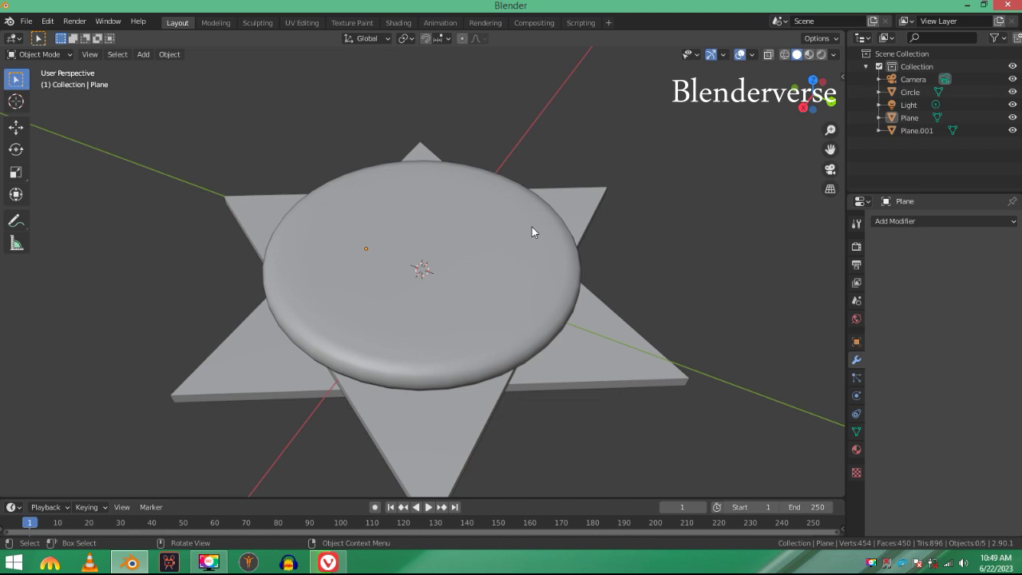
{"action": "middle_click_drag", "start_coordinate": [416, 195], "coordinate": [525, 212]}
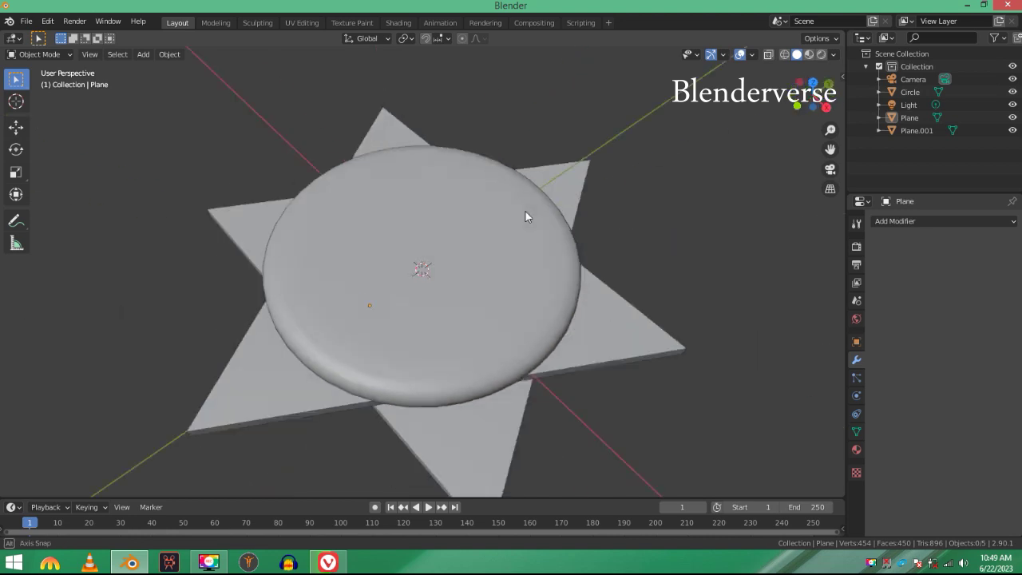
{"action": "scroll", "coordinate": [400, 197], "scroll_direction": "down", "scroll_amount": 3}
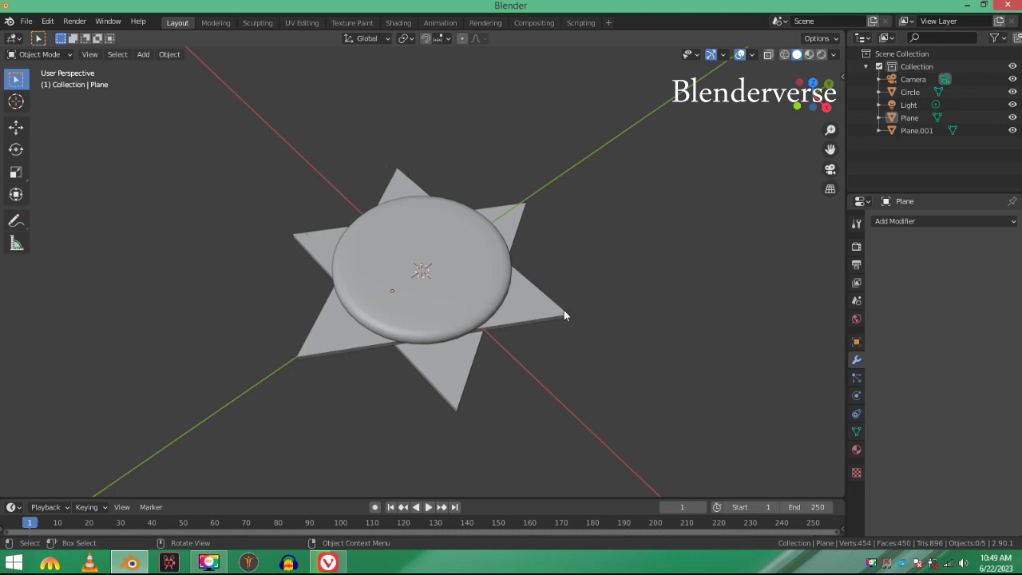
Add a UV sphere with 20 segments.
{"action": "key", "text": "shift+a"}
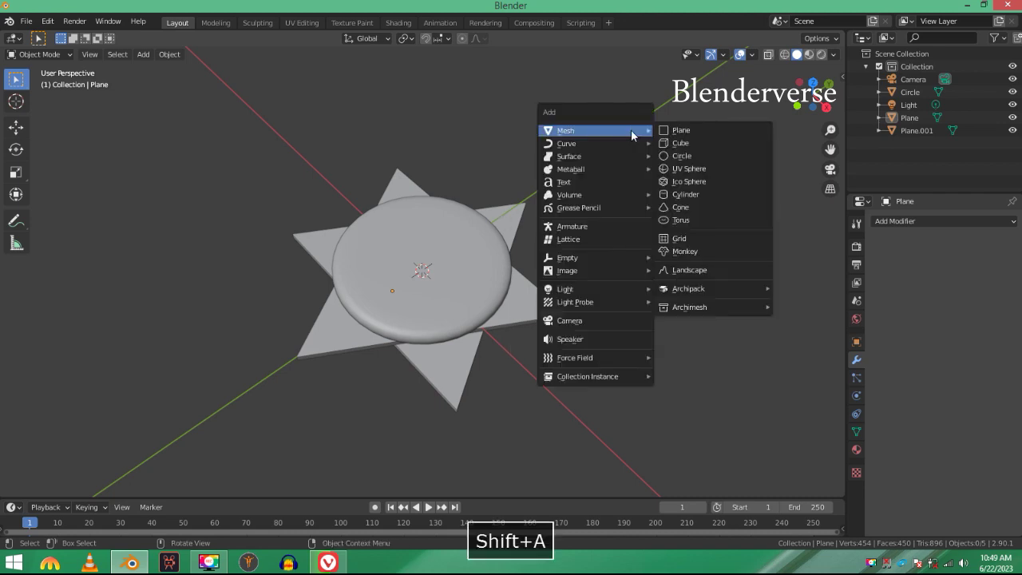
{"action": "left_click", "coordinate": [672, 170]}
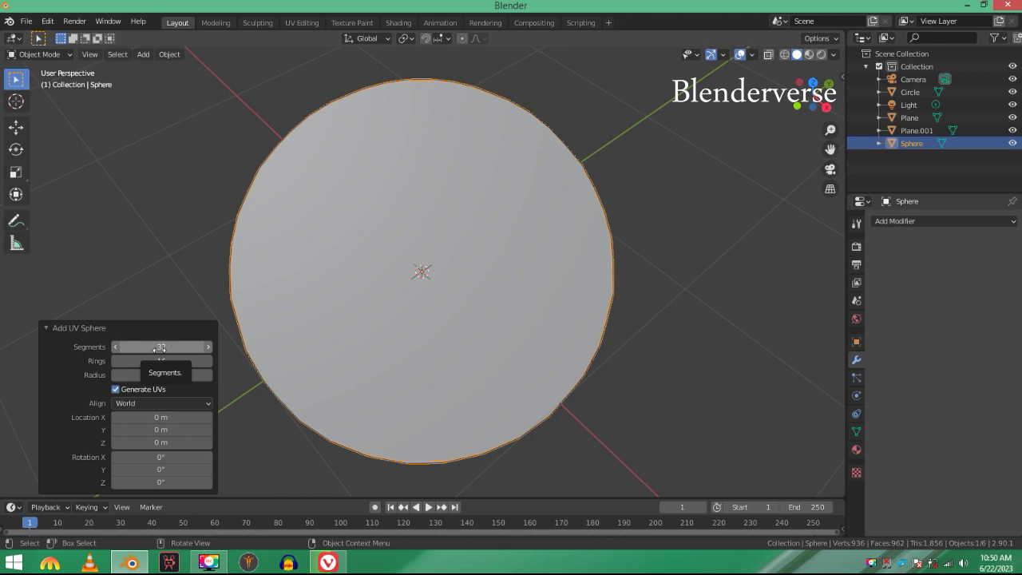
{"action": "left_click", "coordinate": [160, 347]}
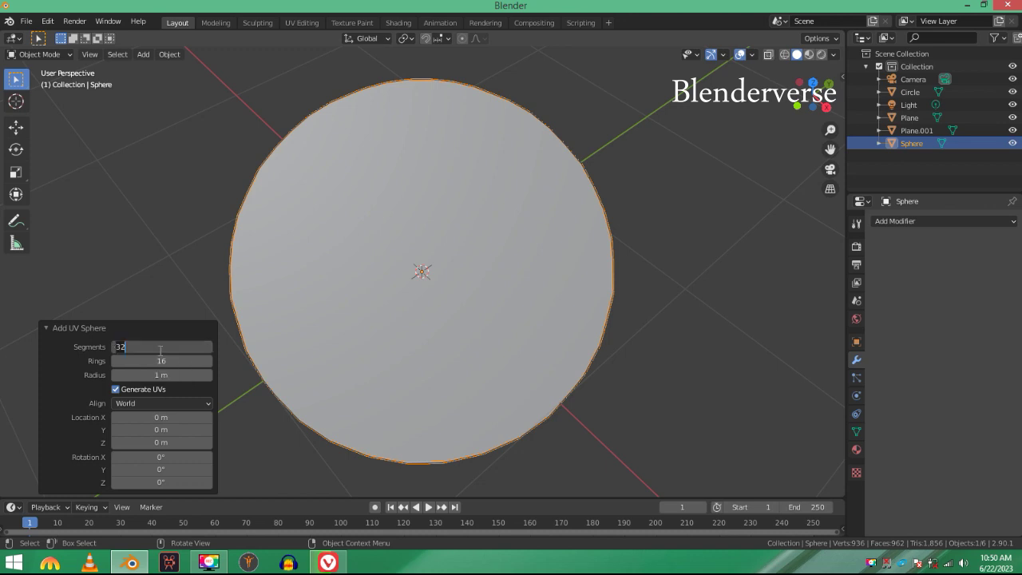
{"action": "type", "text": "2"}
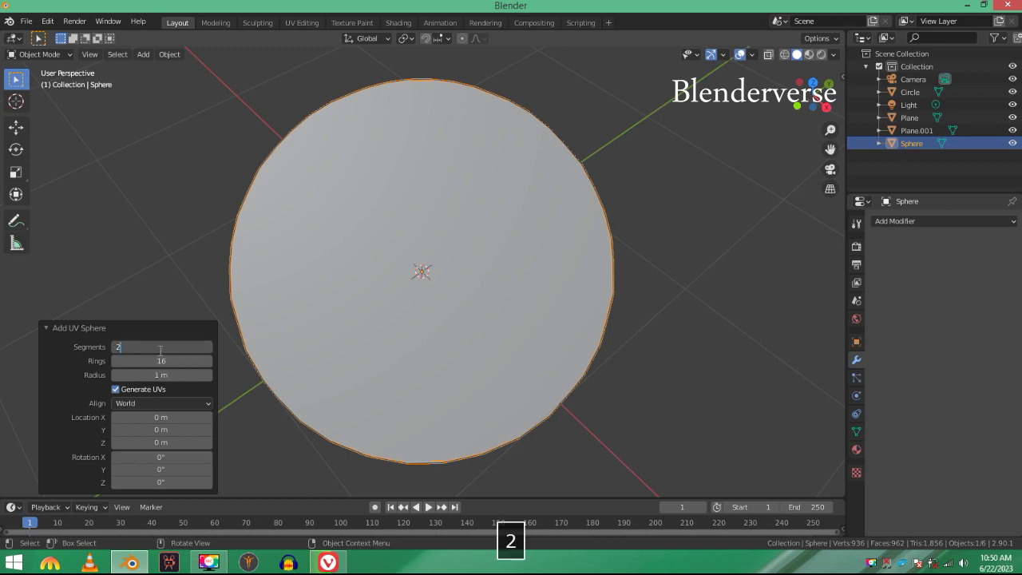
{"action": "key", "text": "Return"}
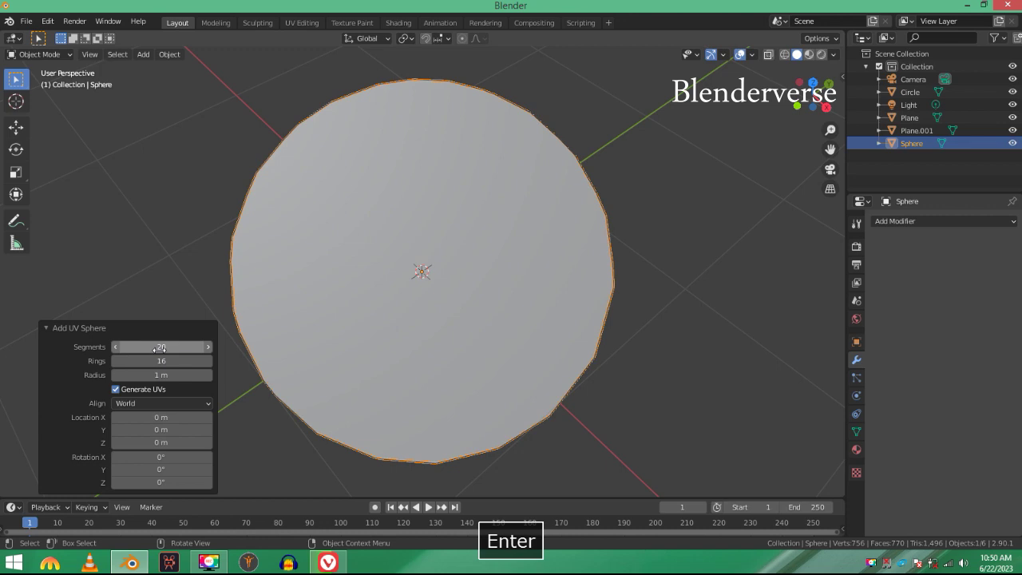
Scale the sphere down to 0.230 and shade it smooth.
{"action": "key", "text": "s"}
{"action": "left_click", "coordinate": [506, 230]}
{"action": "key", "text": "grave"}
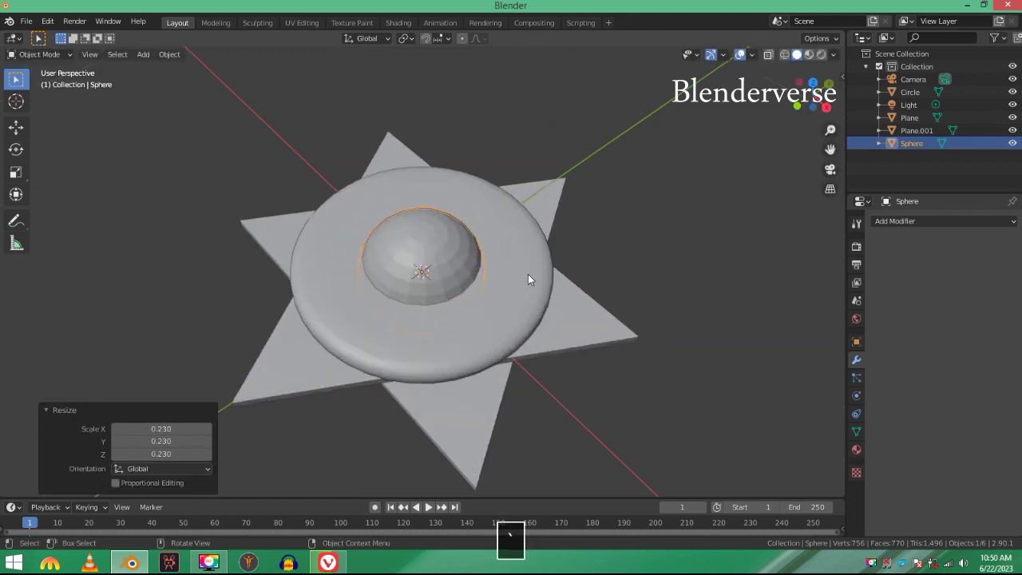
{"action": "scroll", "coordinate": [528, 274], "scroll_direction": "up", "scroll_amount": 5}
{"action": "right_click", "coordinate": [438, 166]}
{"action": "left_click", "coordinate": [437, 166]}
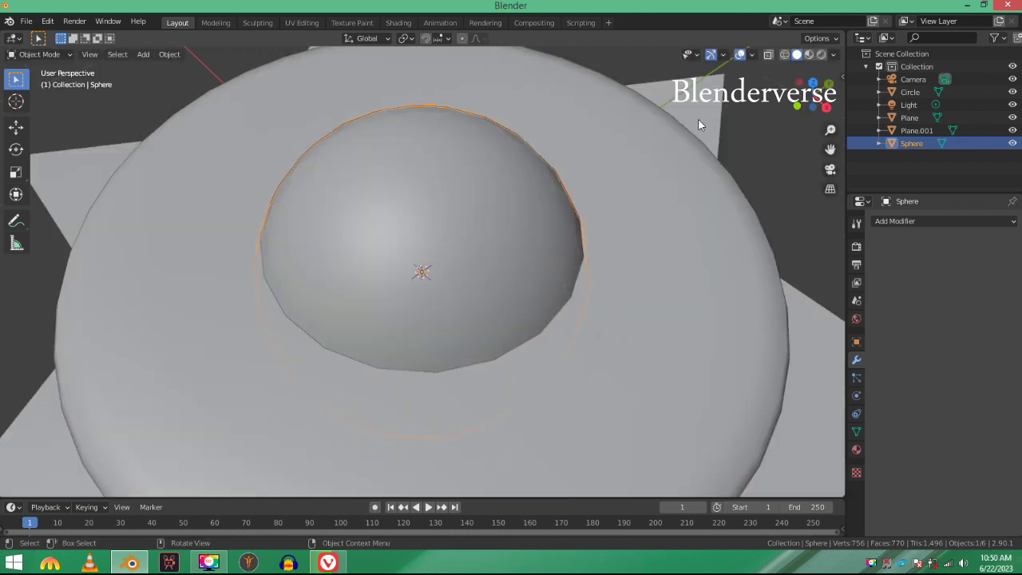
Scale the sphere down further and raise it about 0.016 m along Z above the disc.
{"action": "scroll", "coordinate": [699, 119], "scroll_direction": "down", "scroll_amount": 4}
{"action": "key", "text": "s"}
{"action": "left_click", "coordinate": [541, 151]}
{"action": "key", "text": "g"}
{"action": "key", "text": "z"}
{"action": "left_click", "coordinate": [630, 101]}
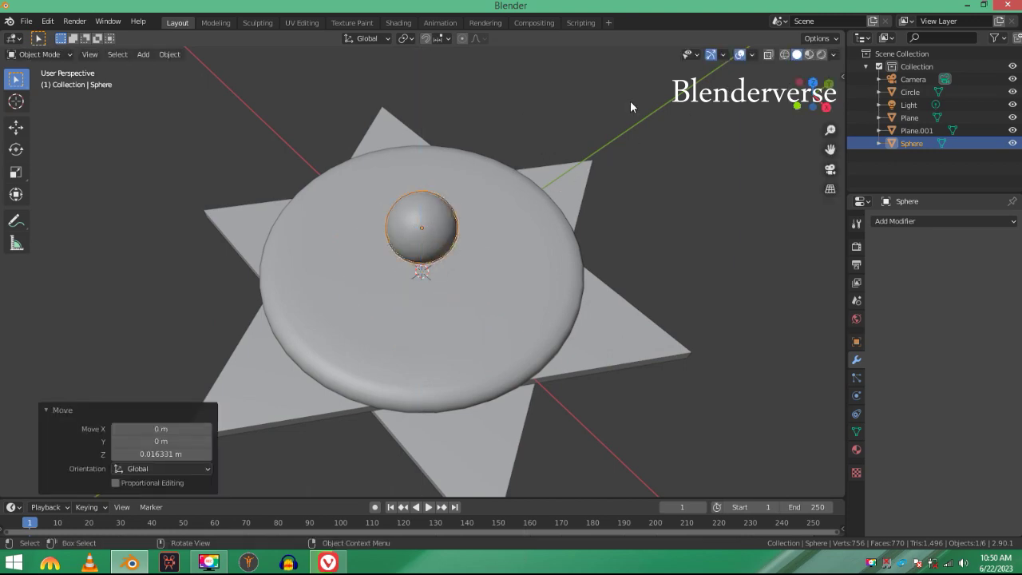
Move the sphere along Y to the star's upper tip in top view and shrink it to a scale of about 0.005.
{"action": "key", "text": "KP_7"}
{"action": "key", "text": "g"}
{"action": "key", "text": "y"}
{"action": "left_click", "coordinate": [560, 411]}
{"action": "key", "text": "KP_Decimal"}
{"action": "key", "text": "s"}
{"action": "left_click", "coordinate": [595, 250]}
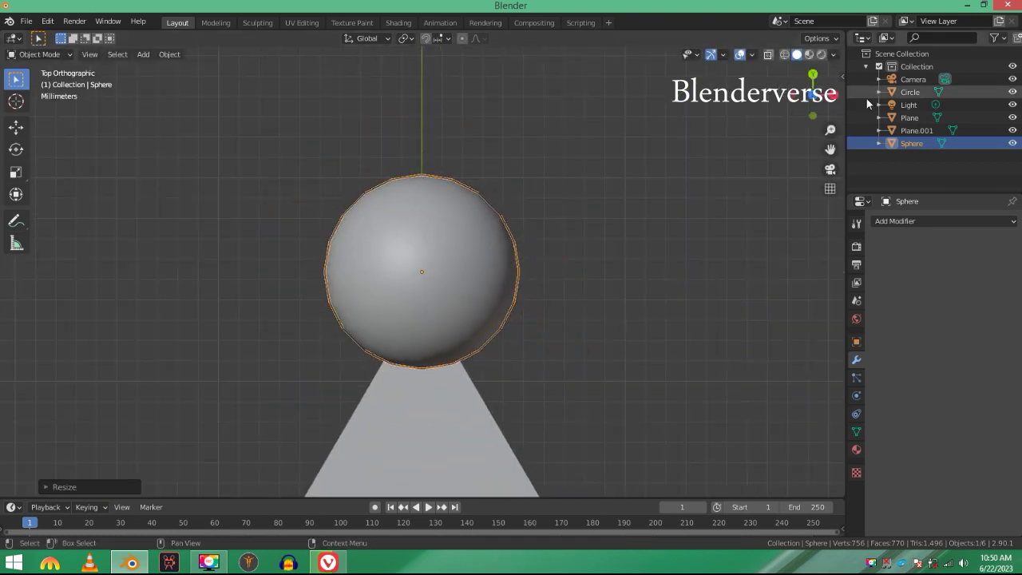
Lower the sphere along Z to the star's level and fit it against the tip at about 0.065 m on Y.
{"action": "left_click", "coordinate": [833, 95]}
{"action": "key", "text": "g"}
{"action": "key", "text": "z"}
{"action": "left_click", "coordinate": [598, 334]}
{"action": "left_click", "coordinate": [813, 74]}
{"action": "key", "text": "f"}
{"action": "key", "text": "g"}
{"action": "key", "text": "y"}
{"action": "left_click", "coordinate": [564, 201]}
{"action": "middle_click_drag", "start_coordinate": [607, 344], "coordinate": [788, 187]}
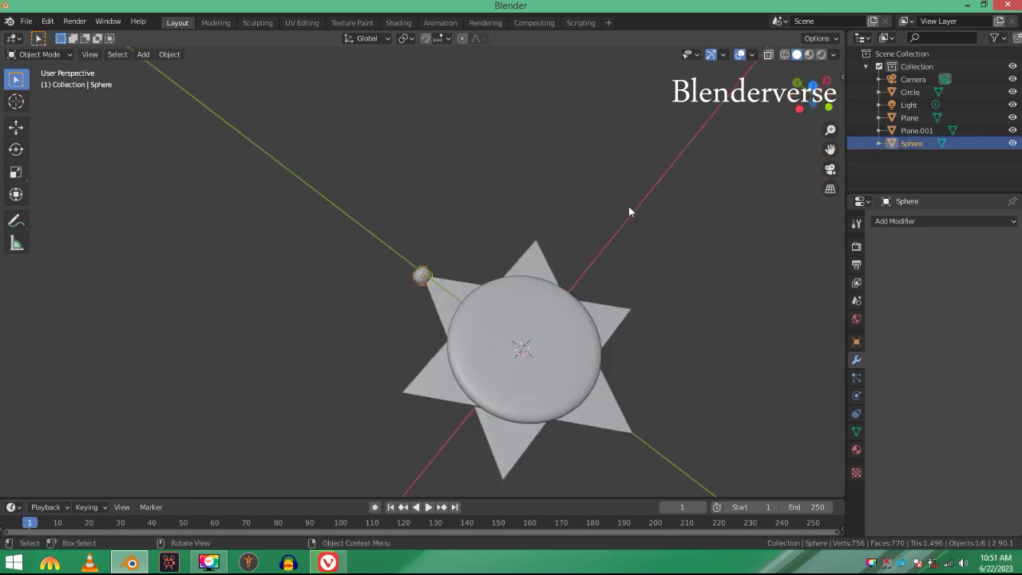
Duplicate the sphere in place and set the copy's Y location to -0.06474 m to mirror it onto the opposite tip.
{"action": "key", "text": "shift+d"}
{"action": "right_click", "coordinate": [567, 126]}
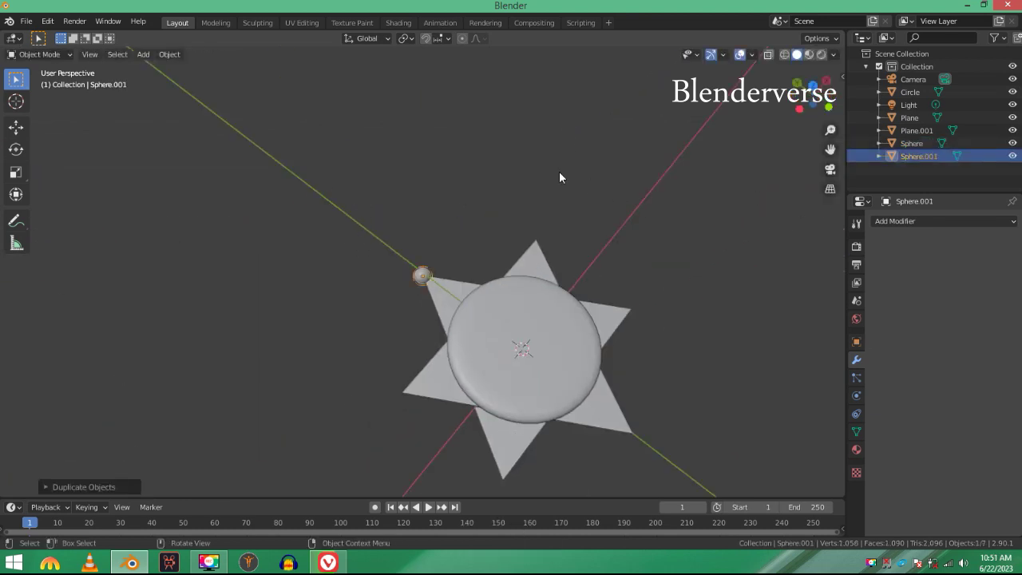
{"action": "middle_click_drag", "start_coordinate": [559, 177], "coordinate": [775, 162]}
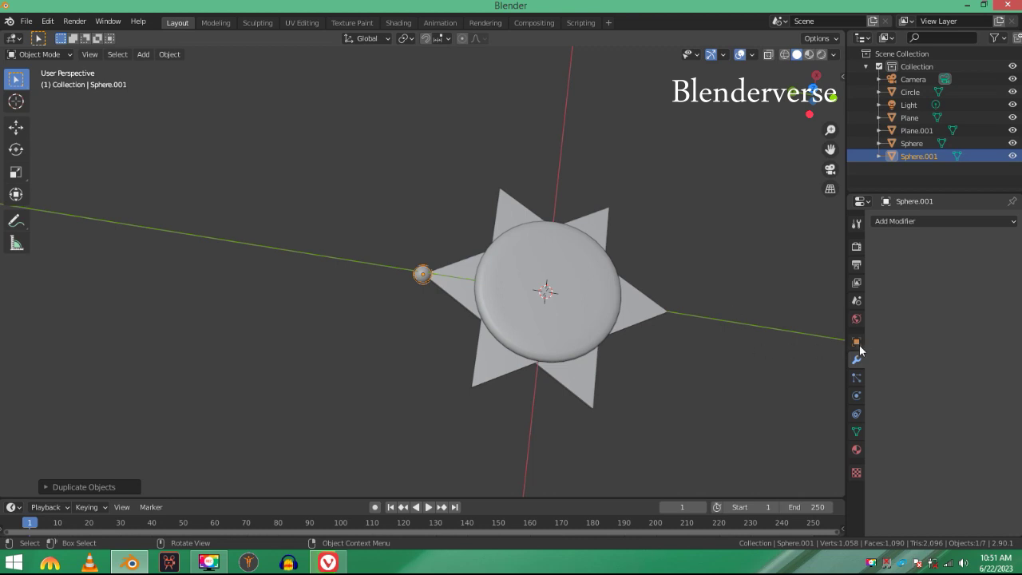
{"action": "left_click", "coordinate": [859, 345]}
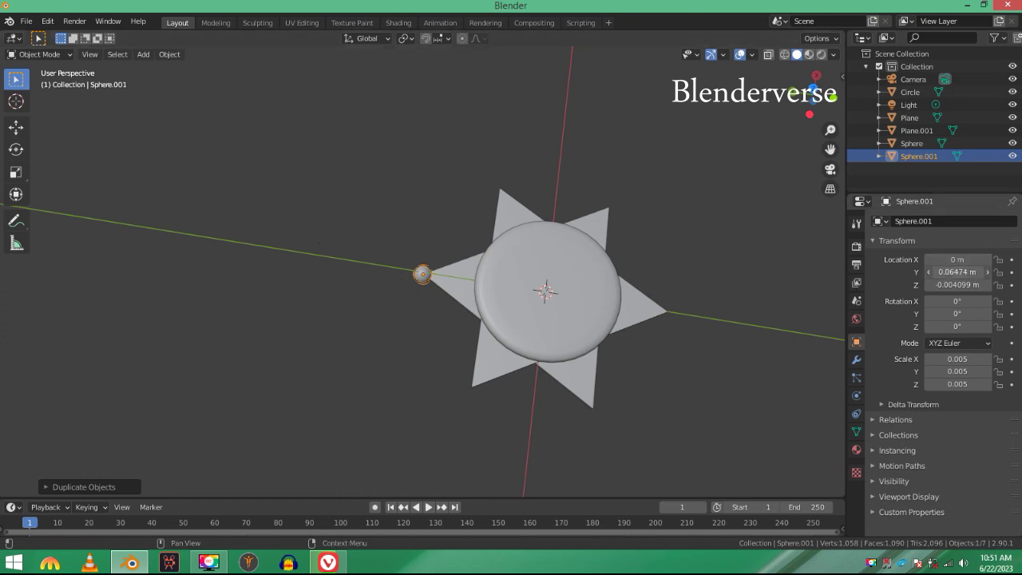
{"action": "key", "text": "Left"}
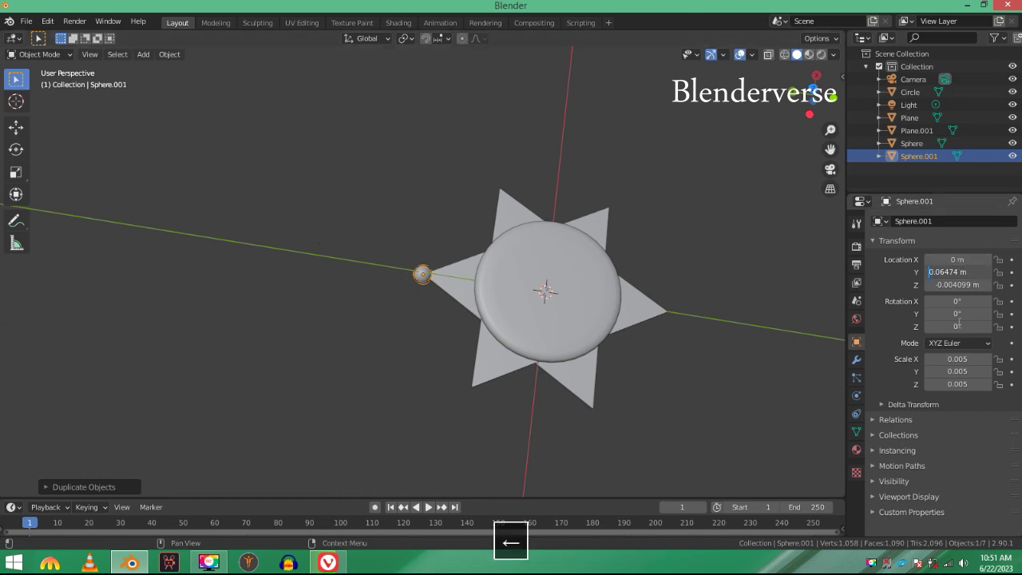
{"action": "type", "text": "-"}
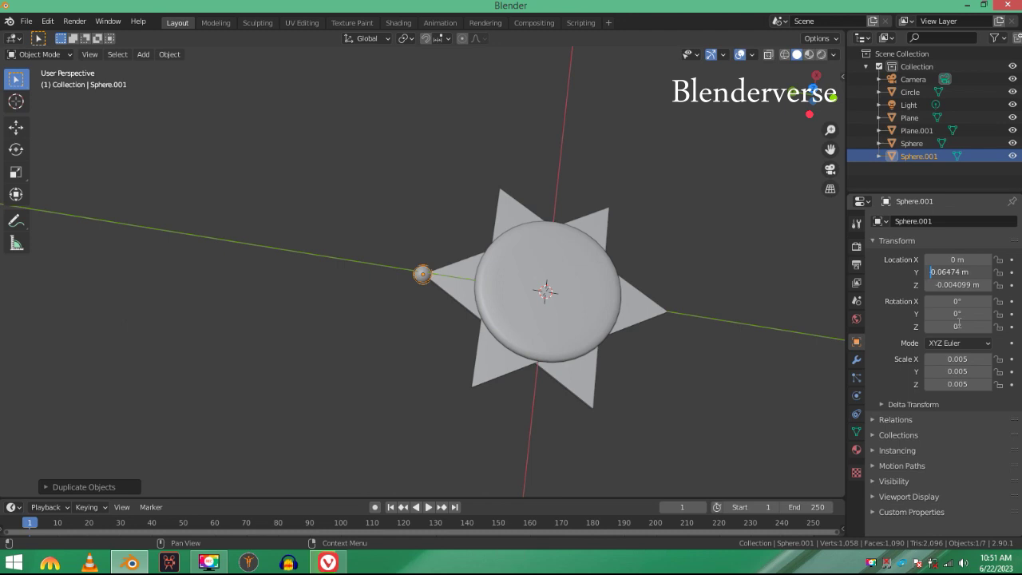
{"action": "key", "text": "Return"}
{"action": "middle_click_drag", "start_coordinate": [612, 347], "coordinate": [572, 268]}
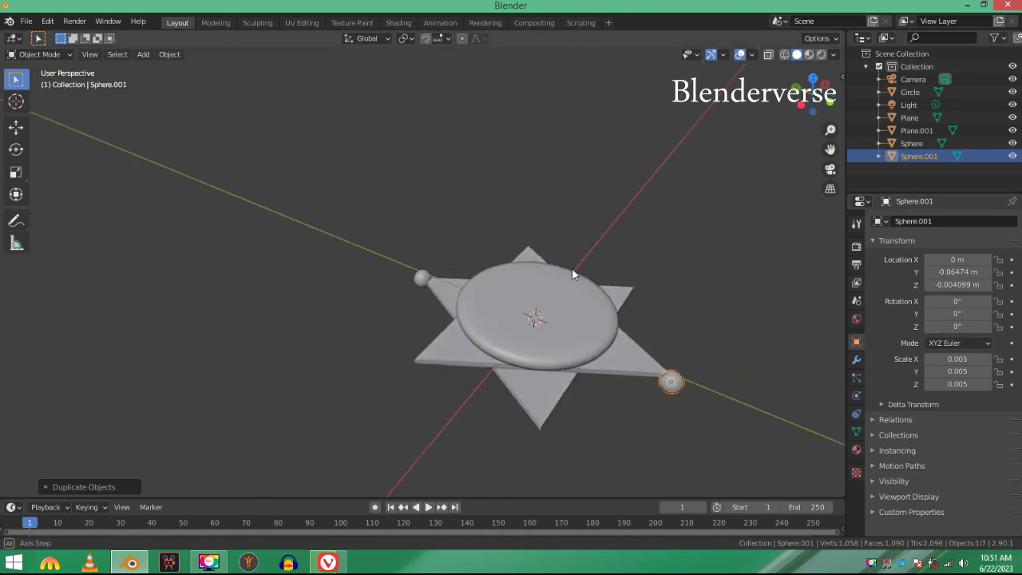
Duplicate the second sphere and place the copy on the star's upper-right tip, at about X 0.052 m, Y 0.029 m.
{"action": "key", "text": "KP_7"}
{"action": "key", "text": "shift+d"}
{"action": "right_click", "coordinate": [482, 131]}
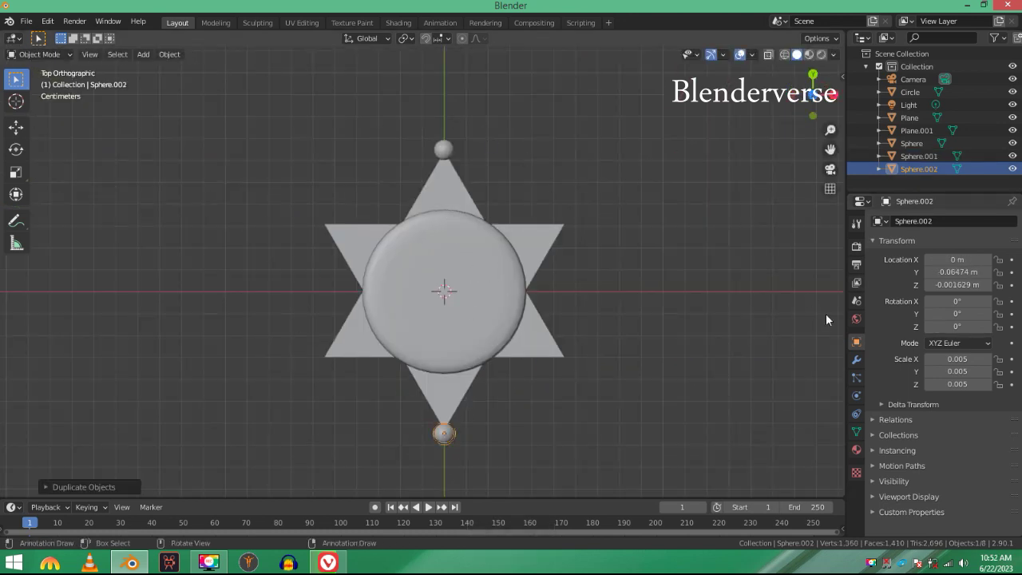
{"action": "key", "text": "g"}
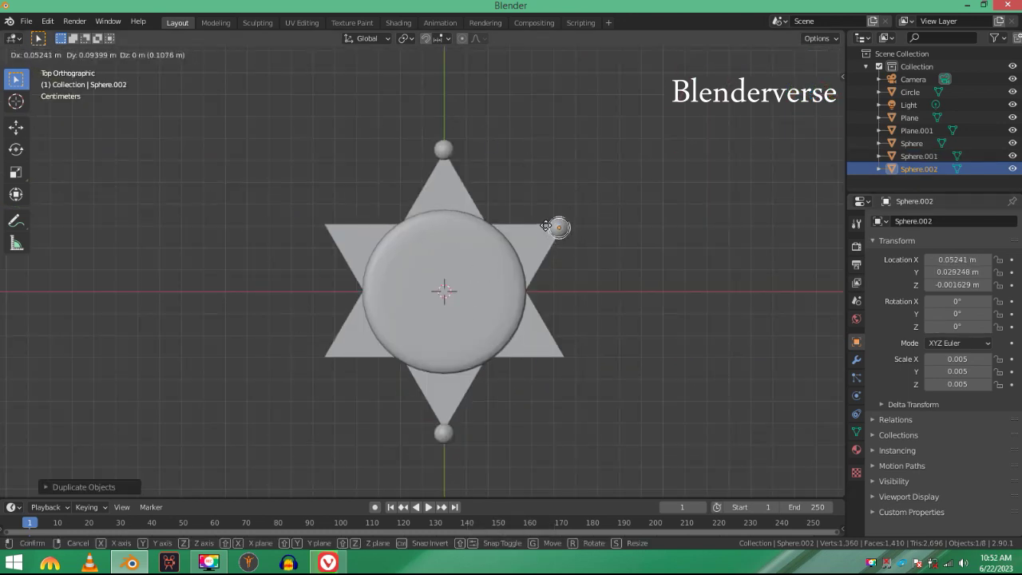
{"action": "left_click", "coordinate": [546, 225]}
Fine-tune the upper-right sphere's height along Z to about -0.0013 m.
{"action": "key", "text": "grave"}
{"action": "left_click", "coordinate": [623, 287]}
{"action": "middle_click_drag", "start_coordinate": [619, 283], "coordinate": [592, 221]}
{"action": "key", "text": "g"}
{"action": "key", "text": "z"}
{"action": "left_click", "coordinate": [617, 209]}
{"action": "key", "text": "KP_7"}
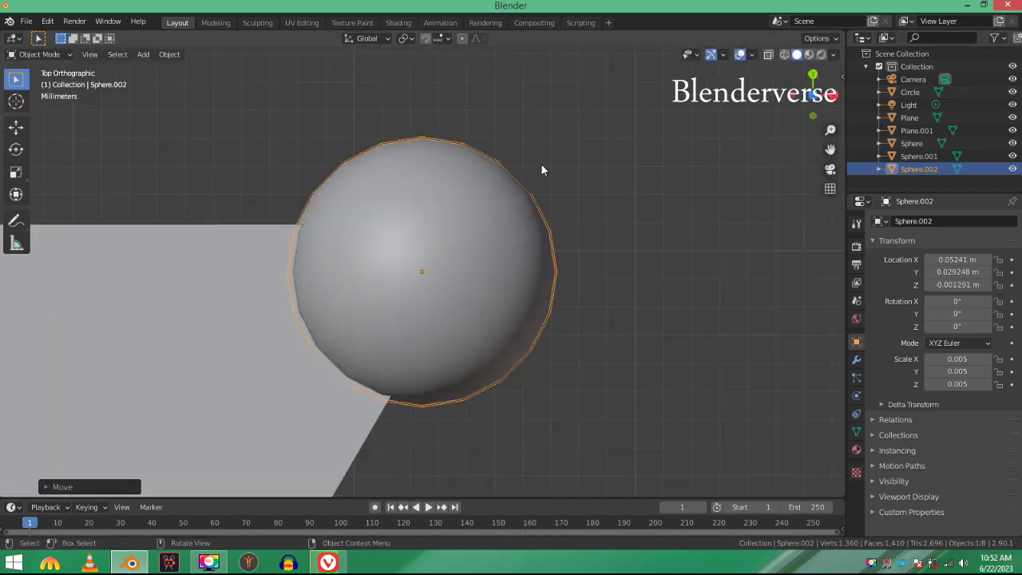
Duplicate the upper-right sphere in place and set the copy's Y location to -0.029248 m to put it on the lower-right tip.
{"action": "key", "text": "Home"}
{"action": "key", "text": "shift+d"}
{"action": "right_click", "coordinate": [746, 342]}
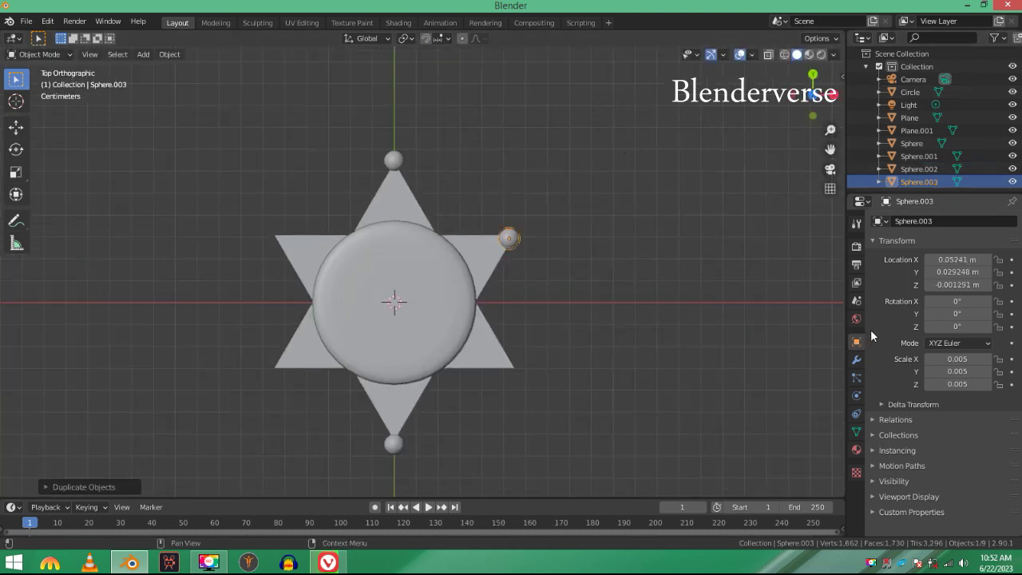
{"action": "left_click", "coordinate": [939, 273]}
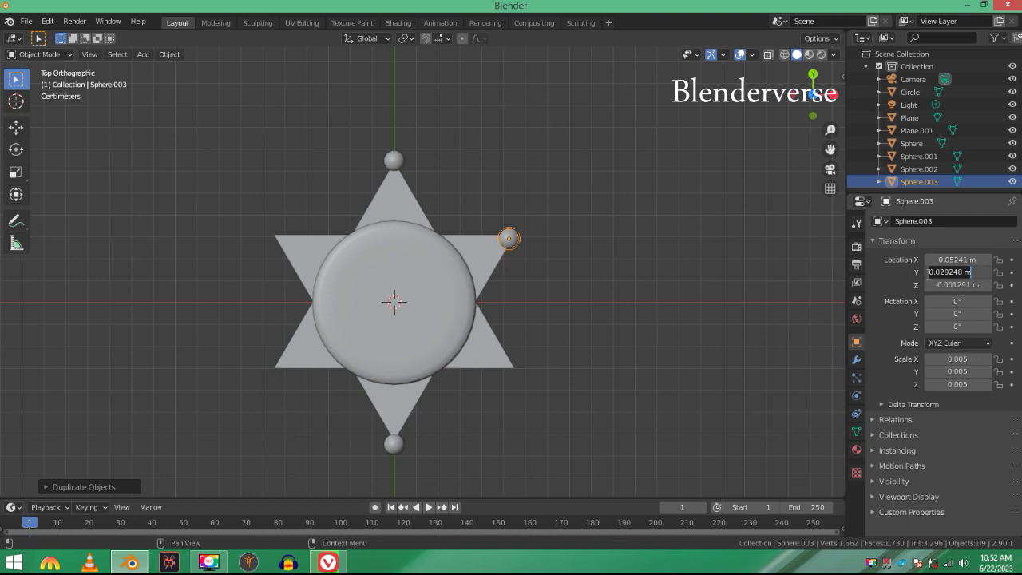
{"action": "type", "text": "-"}
{"action": "key", "text": "Return"}
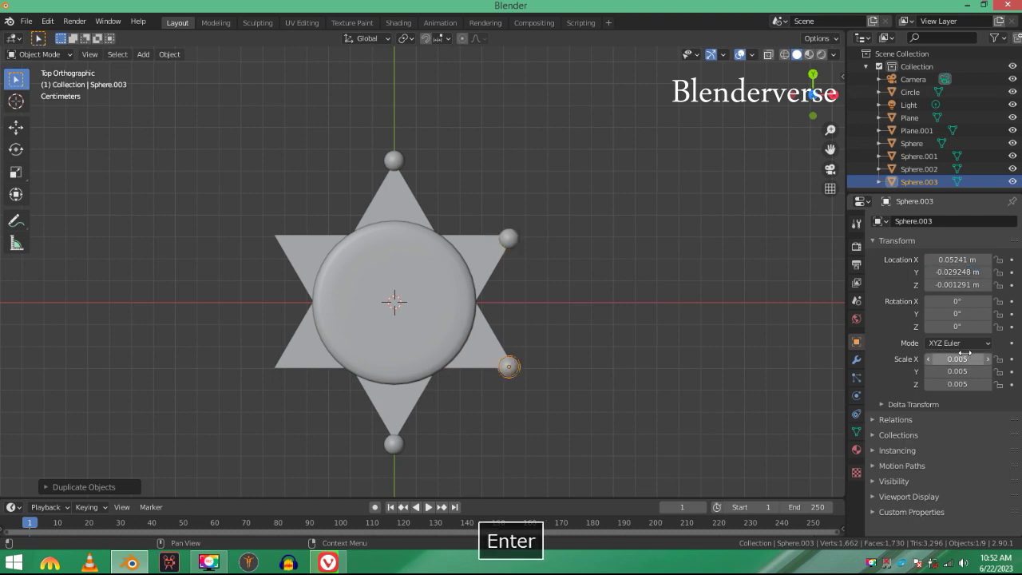
Lower the lower-right sphere along Z to about -0.0042 m so it lines up with the lower triangle's tip.
{"action": "middle_click_drag", "start_coordinate": [730, 452], "coordinate": [598, 319]}
{"action": "key", "text": "KP_Decimal"}
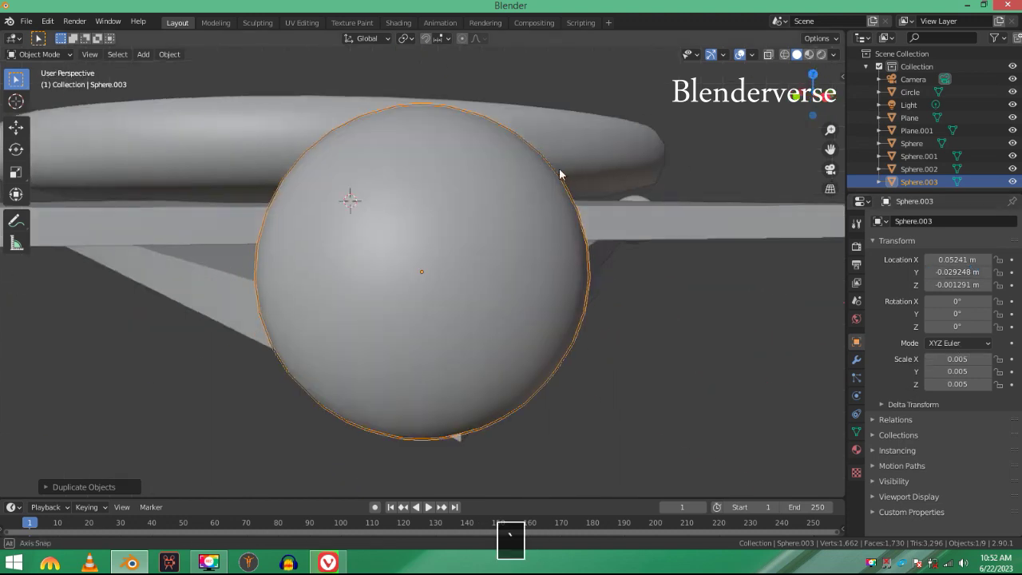
{"action": "middle_click_drag", "start_coordinate": [560, 174], "coordinate": [559, 165]}
{"action": "scroll", "coordinate": [559, 164], "scroll_direction": "down", "scroll_amount": 3}
{"action": "key", "text": "g"}
{"action": "key", "text": "z"}
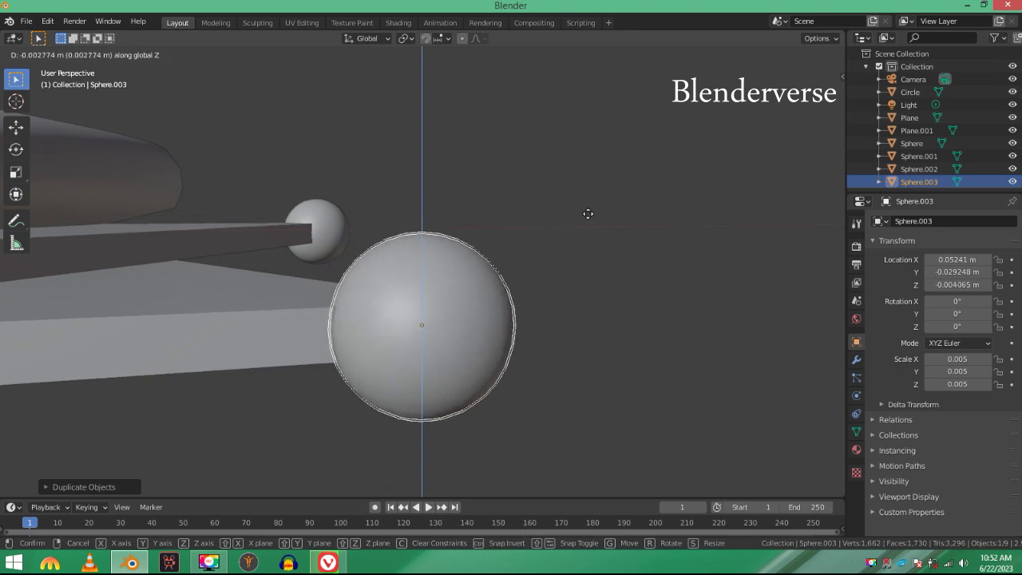
{"action": "left_click", "coordinate": [490, 212]}
{"action": "mouse_move", "coordinate": [490, 212]}
{"action": "middle_mouse_down"}
{"action": "mouse_move", "coordinate": [537, 157]}
{"action": "mouse_move", "coordinate": [508, 220]}
{"action": "middle_mouse_up"}
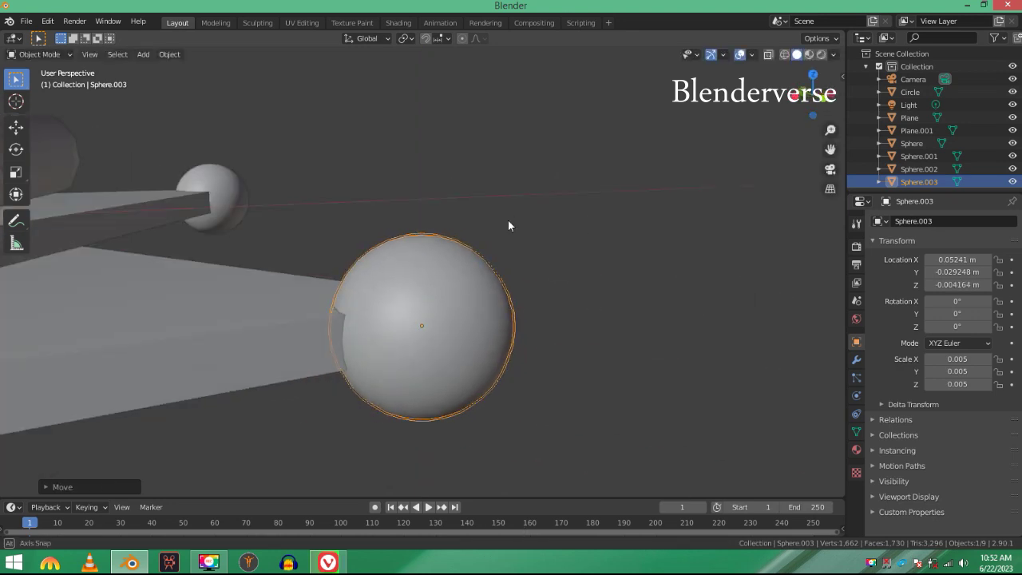
Duplicate the lower-right sphere in place and set the copy's X location to -0.05241 m to mirror it onto the lower-left tip.
{"action": "scroll", "coordinate": [507, 226], "scroll_direction": "down", "scroll_amount": 6}
{"action": "key", "text": "shift+d"}
{"action": "right_click", "coordinate": [446, 171]}
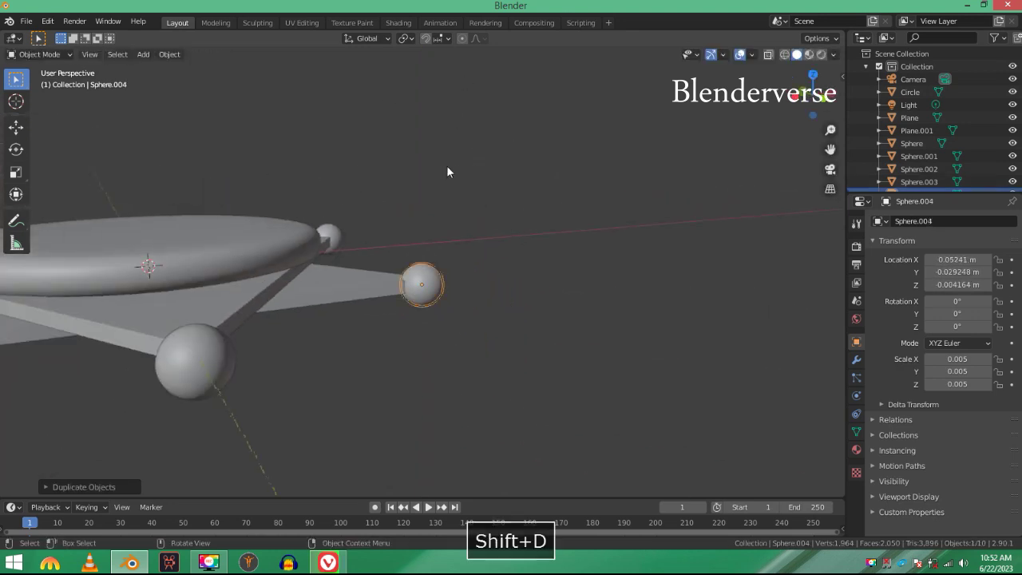
{"action": "scroll", "coordinate": [436, 173], "scroll_direction": "down", "scroll_amount": 4}
{"action": "middle_click_drag", "start_coordinate": [448, 166], "coordinate": [559, 175]}
{"action": "scroll", "coordinate": [529, 224], "scroll_direction": "up", "scroll_amount": 5}
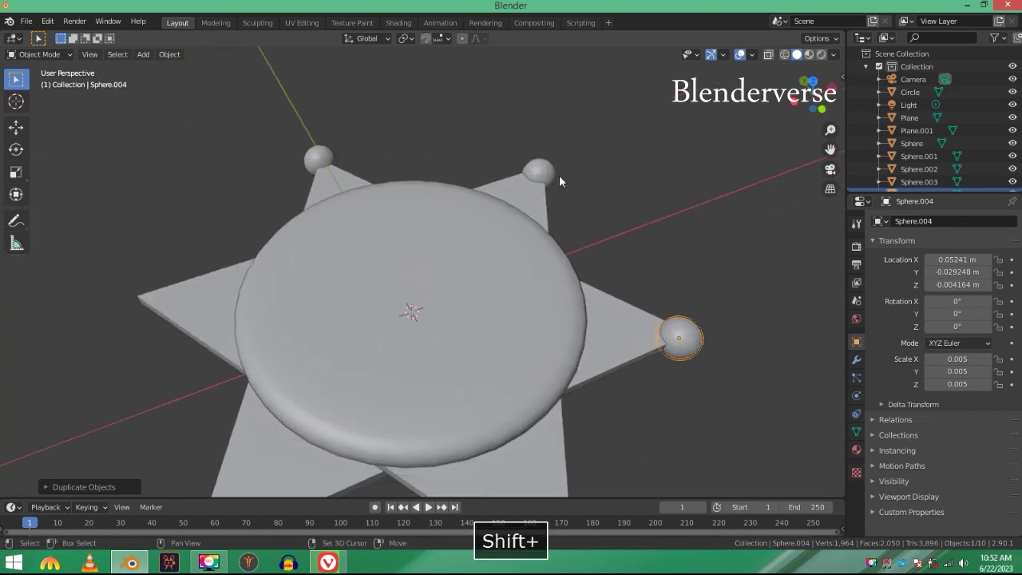
{"action": "scroll", "coordinate": [559, 175], "scroll_direction": "down", "scroll_amount": 3}
{"action": "left_click", "coordinate": [947, 258]}
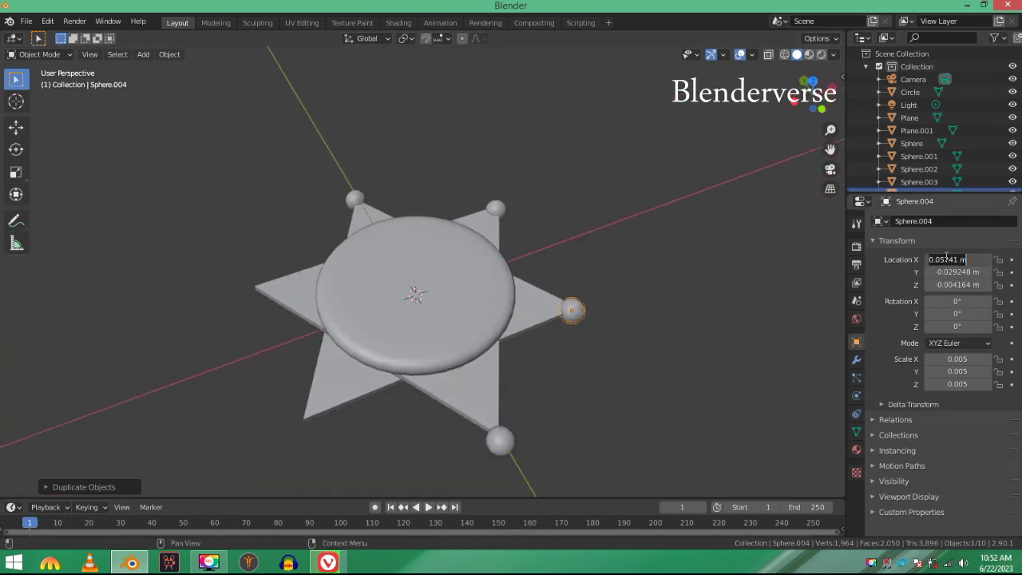
{"action": "key", "text": "Home"}
{"action": "type", "text": "-"}
{"action": "key", "text": "Return"}
{"action": "key", "text": "KP_Decimal"}
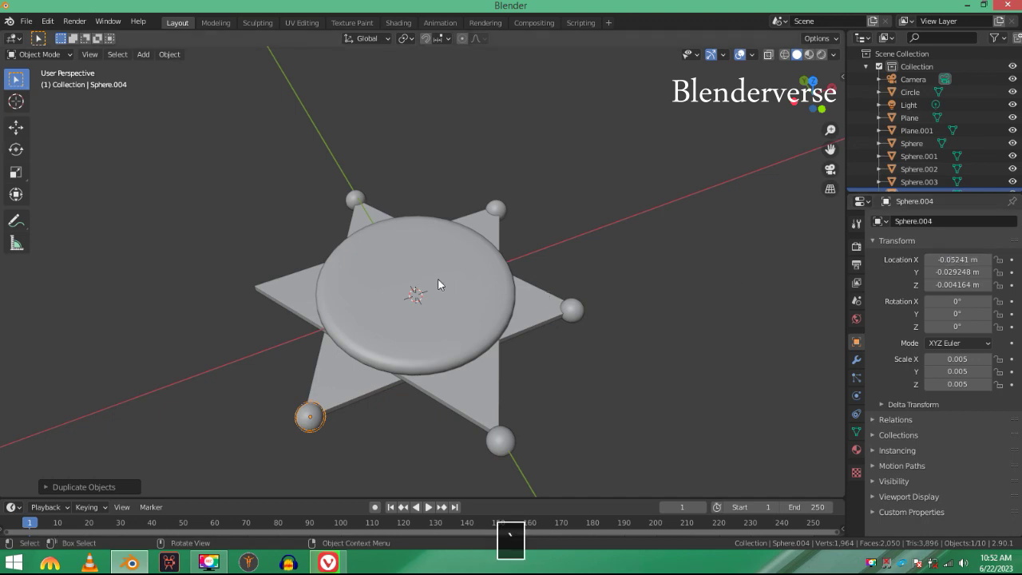
{"action": "mouse_move", "coordinate": [438, 278]}
{"action": "middle_mouse_down"}
{"action": "mouse_move", "coordinate": [593, 238]}
{"action": "mouse_move", "coordinate": [442, 259]}
{"action": "middle_mouse_up"}
{"action": "scroll", "coordinate": [593, 239], "scroll_direction": "down", "scroll_amount": 5}
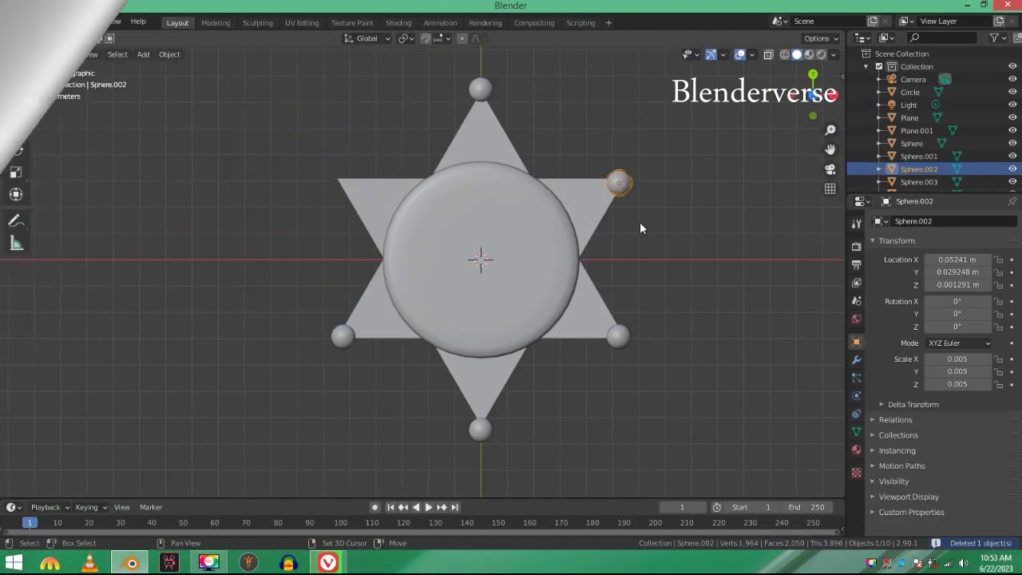
Duplicate the upper-right sphere and fit the copy on the upper-left tip, at about X -0.053 m, Y 0.030 m, Z -0.0013 m.
{"action": "key", "text": "shift+d"}
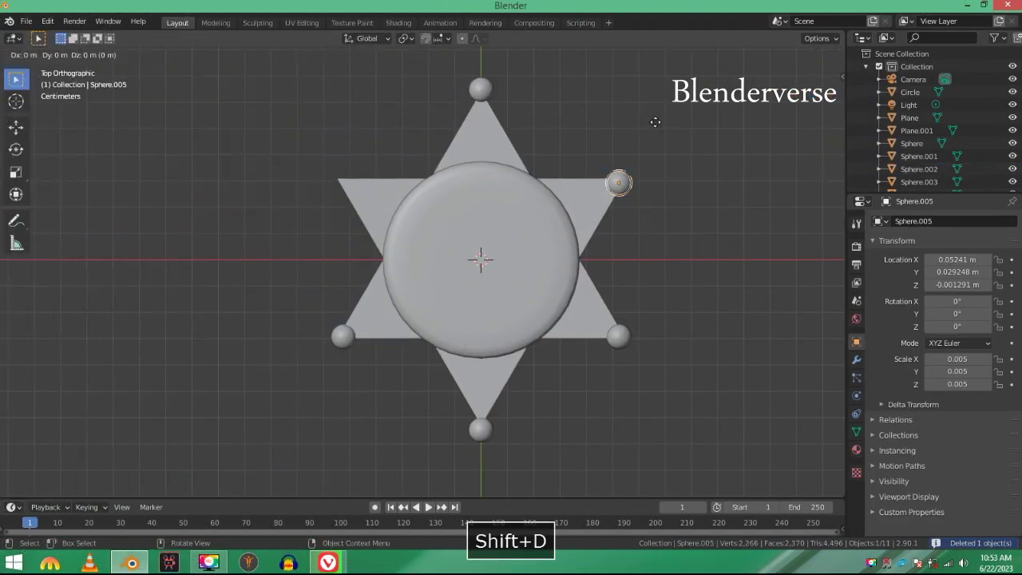
{"action": "key", "text": "Escape"}
{"action": "key", "text": "g"}
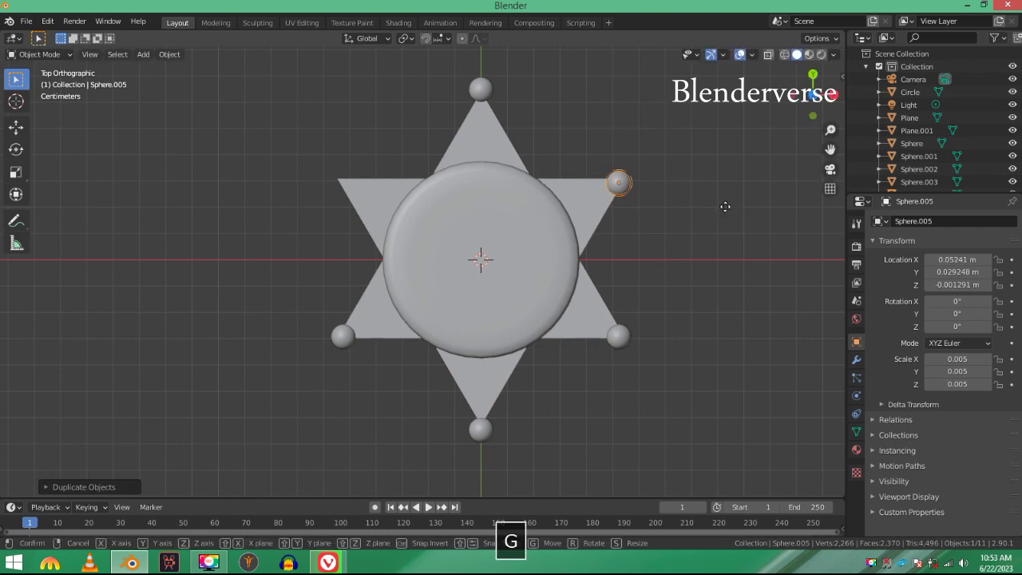
{"action": "key", "text": "x"}
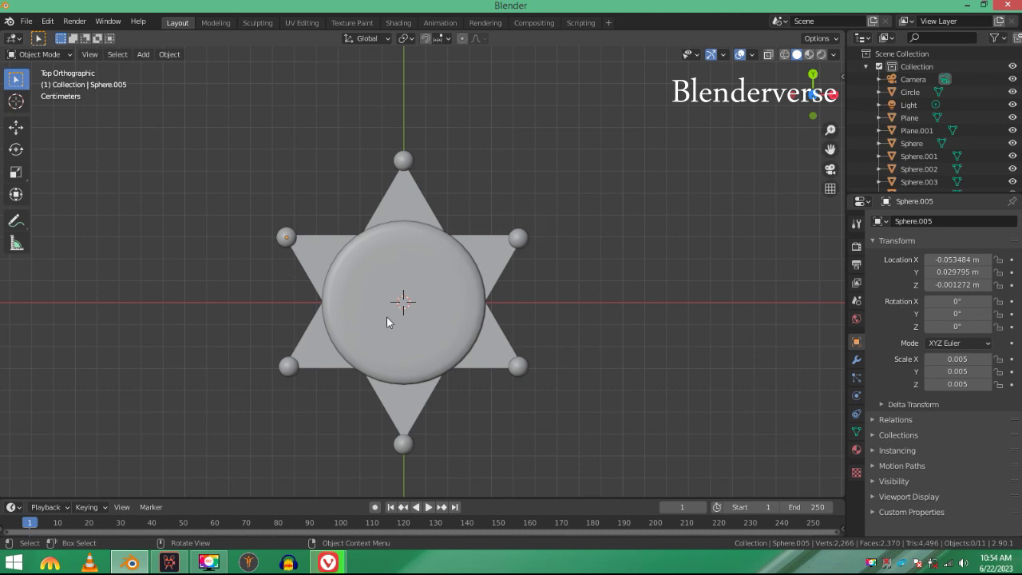
Add a text object at the centre of the star.
{"action": "scroll", "coordinate": [543, 276], "scroll_direction": "down", "scroll_amount": 8}
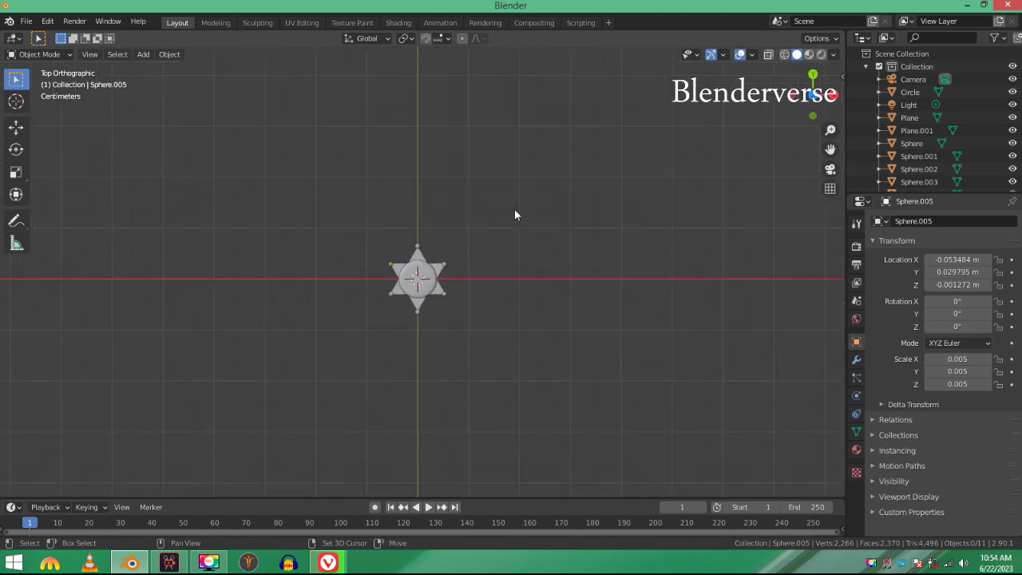
{"action": "key", "text": "shift+a"}
{"action": "mouse_move", "coordinate": [515, 209]}
{"action": "left_click", "coordinate": [451, 260]}
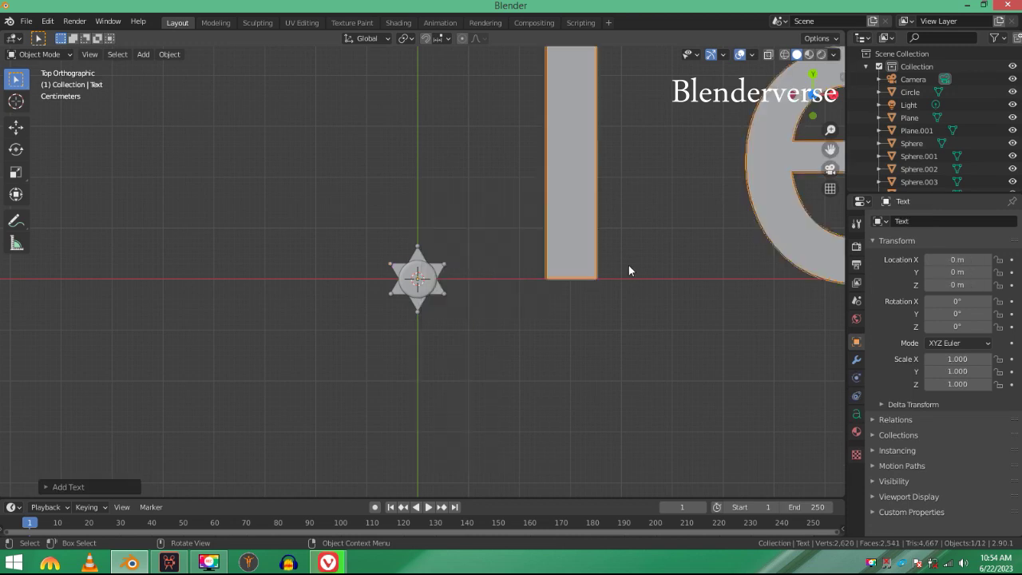
{"action": "key", "text": "KP_Decimal"}
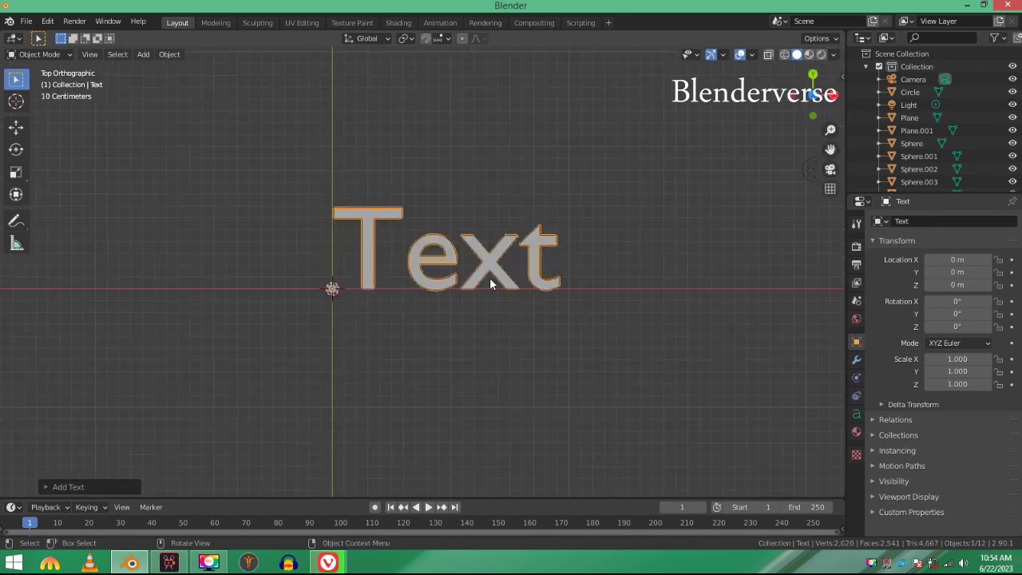
Replace the text object's default wording with SHERIFF.
{"action": "key", "text": "Tab"}
{"action": "scroll", "coordinate": [490, 277], "scroll_direction": "up", "scroll_amount": 2}
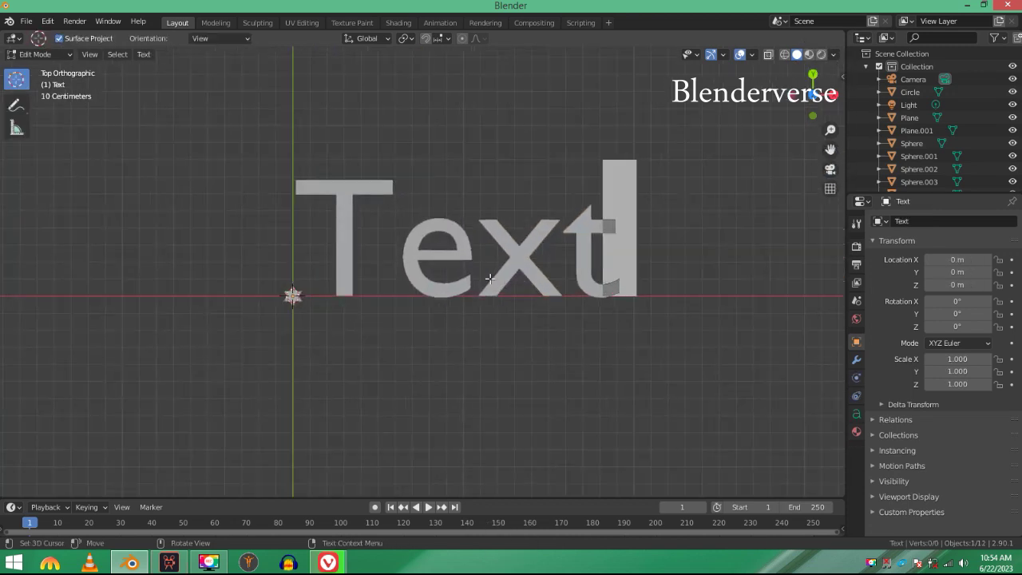
{"action": "key", "text": "BackSpace"}
{"action": "key", "text": "BackSpace"}
{"action": "key", "text": "BackSpace"}
{"action": "key", "text": "BackSpace"}
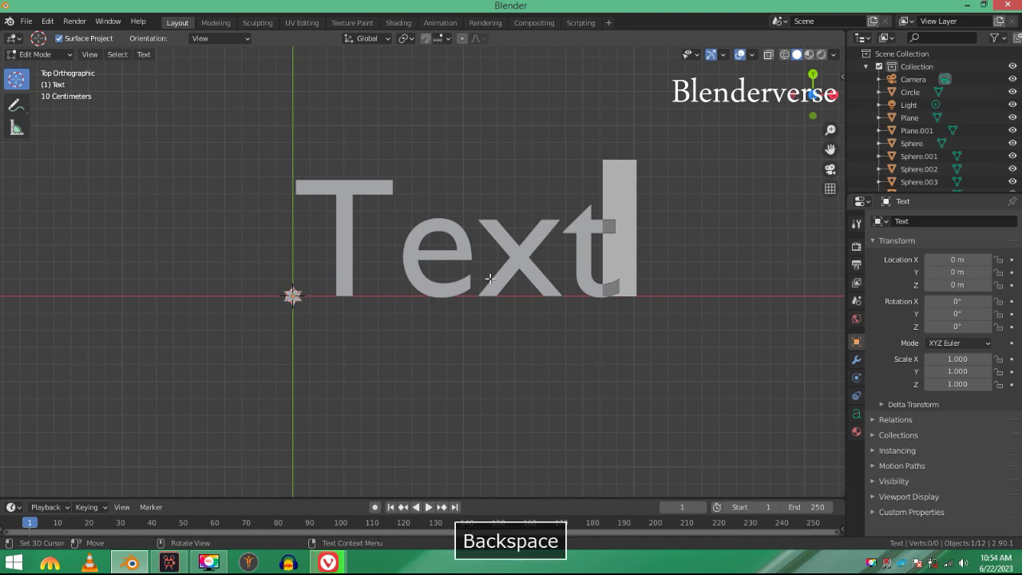
{"action": "key", "text": "Caps_Lock"}
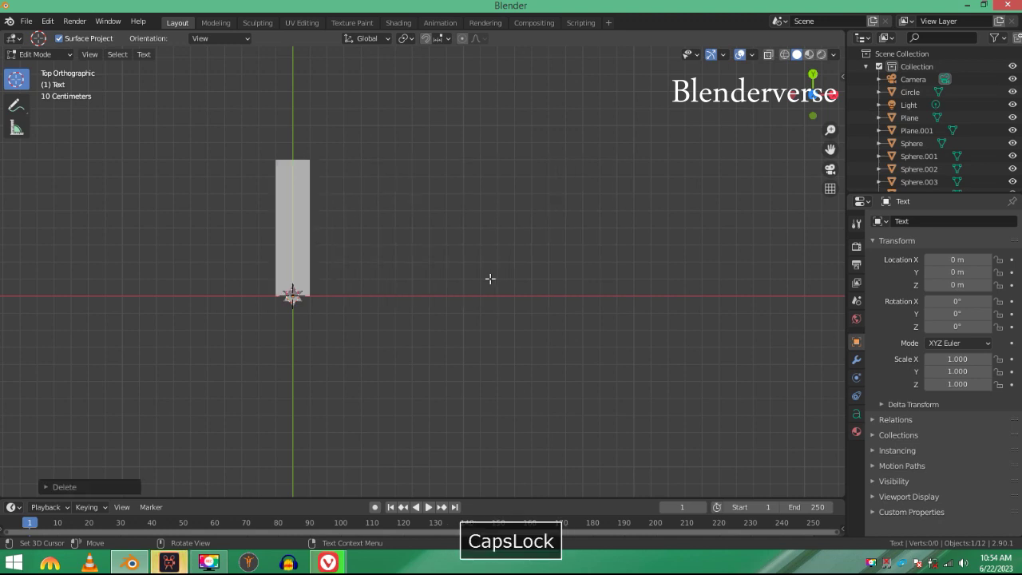
{"action": "type", "text": "SHEF"}
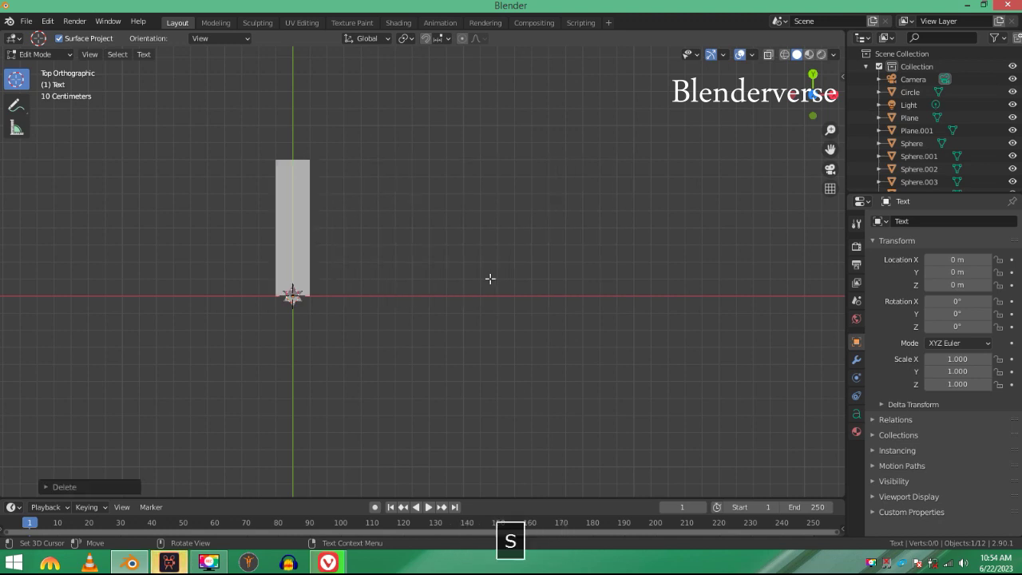
{"action": "key", "text": "BackSpace"}
{"action": "type", "text": "RF"}
{"action": "key", "text": "BackSpace"}
{"action": "type", "text": "IFF"}
{"action": "key", "text": "Return"}
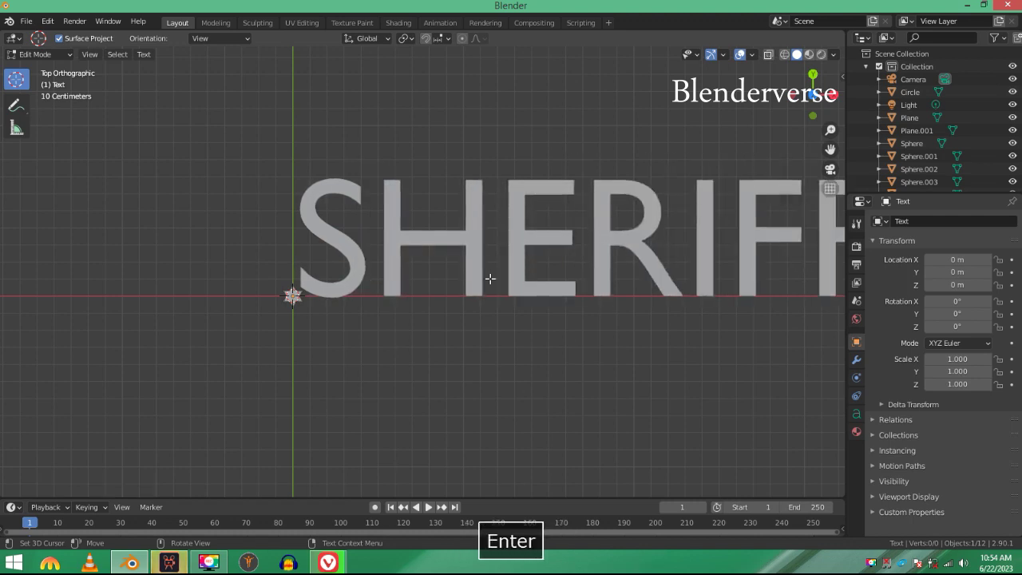
{"action": "key", "text": "Tab"}
Scale the SHERIFF text down to about 0.016 and position it centred just above the disc.
{"action": "scroll", "coordinate": [765, 181], "scroll_direction": "down", "scroll_amount": 3}
{"action": "key", "text": "s"}
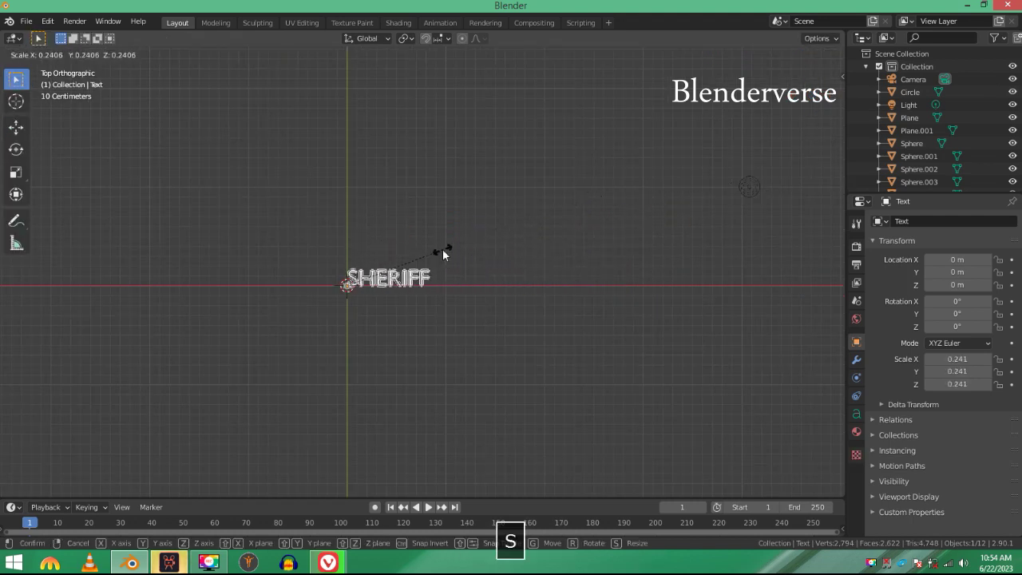
{"action": "left_click", "coordinate": [442, 250]}
{"action": "key", "text": "KP_Decimal"}
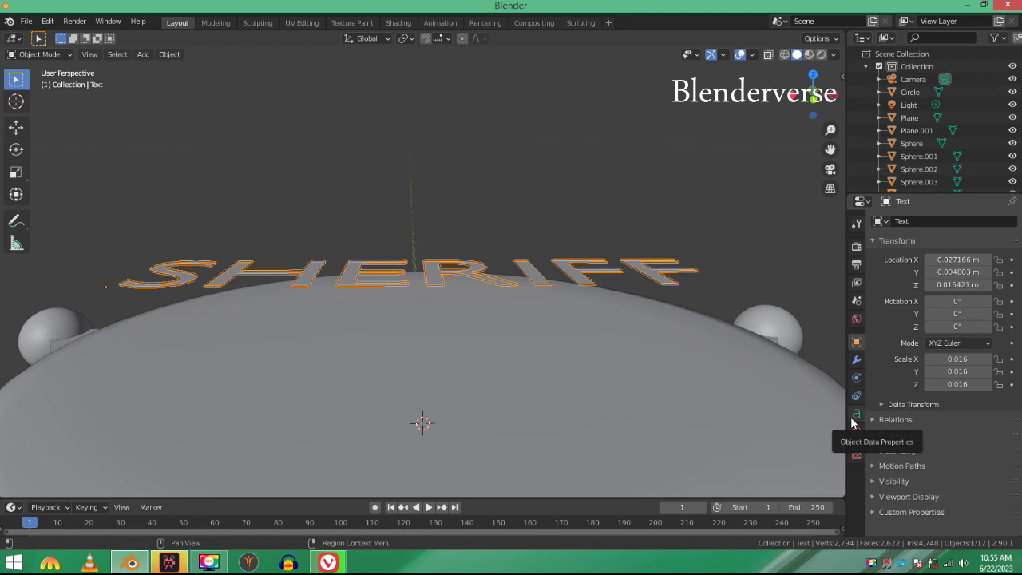
Give the SHERIFF text thickness with a geometry extrude of 0.87 m.
{"action": "left_click", "coordinate": [852, 417]}
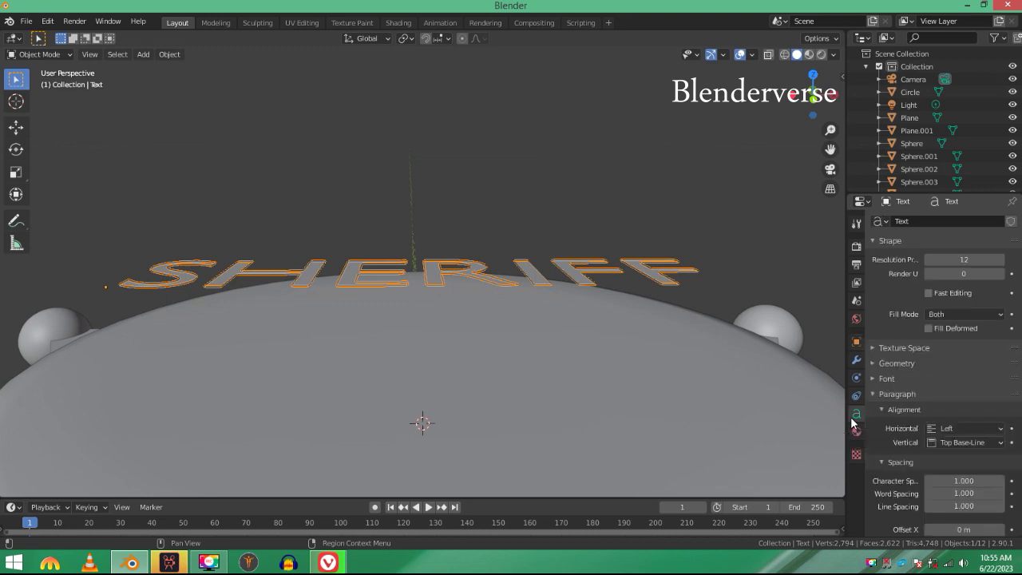
{"action": "left_click", "coordinate": [898, 363]}
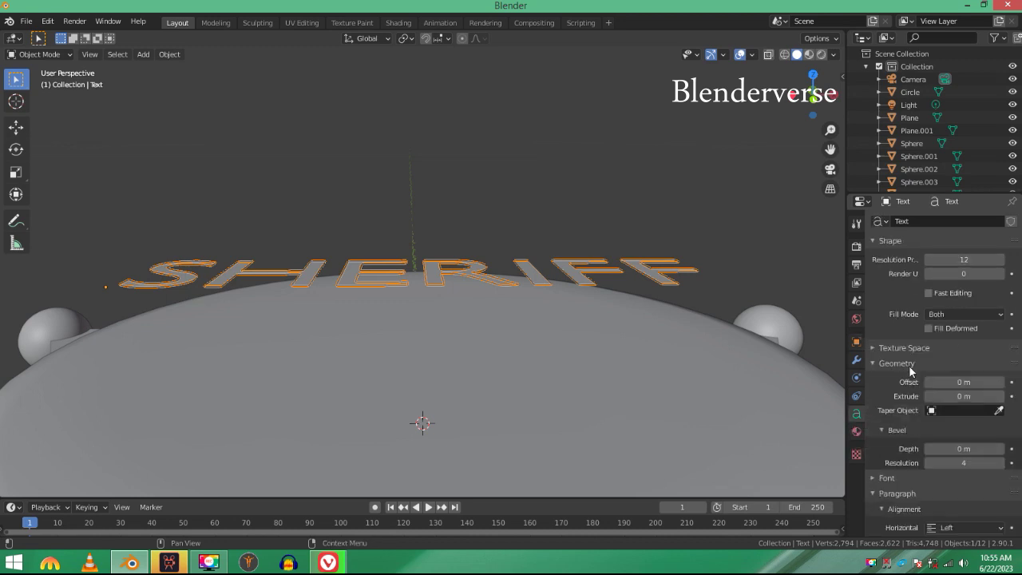
{"action": "left_click_drag", "start_coordinate": [964, 396], "coordinate": [999, 396]}
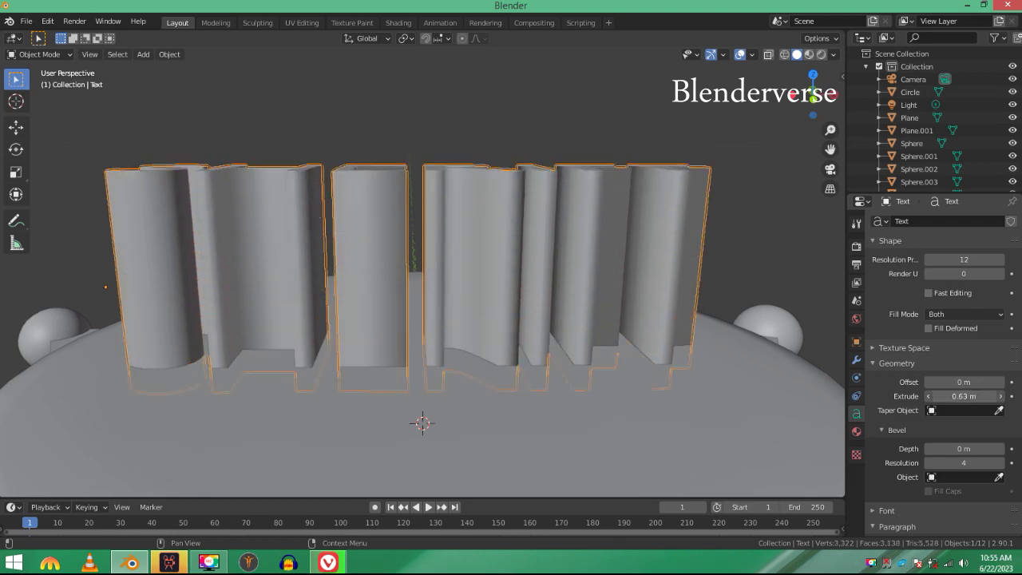
{"action": "left_click_drag", "start_coordinate": [999, 396], "coordinate": [1008, 396]}
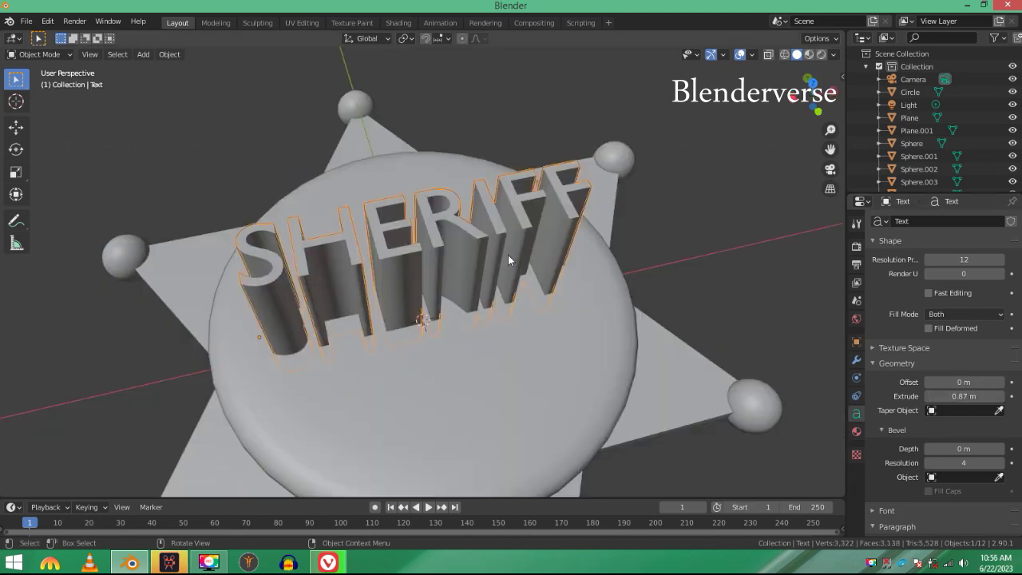
Raise the extruded text slightly along Z in wireframe front view, keeping its base embedded in the disc.
{"action": "middle_click_drag", "start_coordinate": [463, 280], "coordinate": [460, 197]}
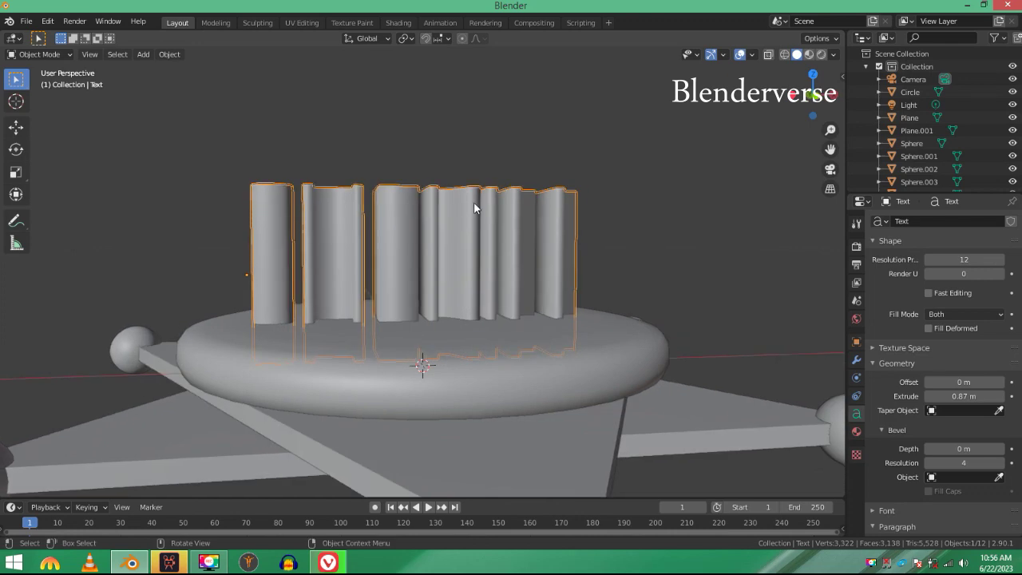
{"action": "left_click", "coordinate": [813, 96]}
{"action": "scroll", "coordinate": [544, 261], "scroll_direction": "up", "scroll_amount": 5}
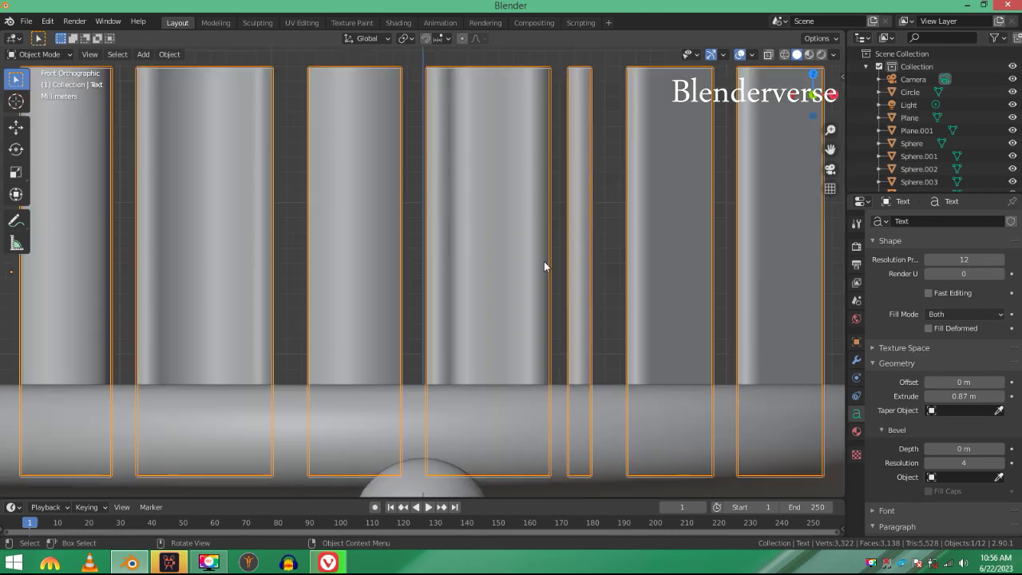
{"action": "middle_click_drag", "start_coordinate": [543, 262], "coordinate": [542, 205], "text": "shift"}
{"action": "key", "text": "shift+z"}
{"action": "key", "text": "g"}
{"action": "key", "text": "z"}
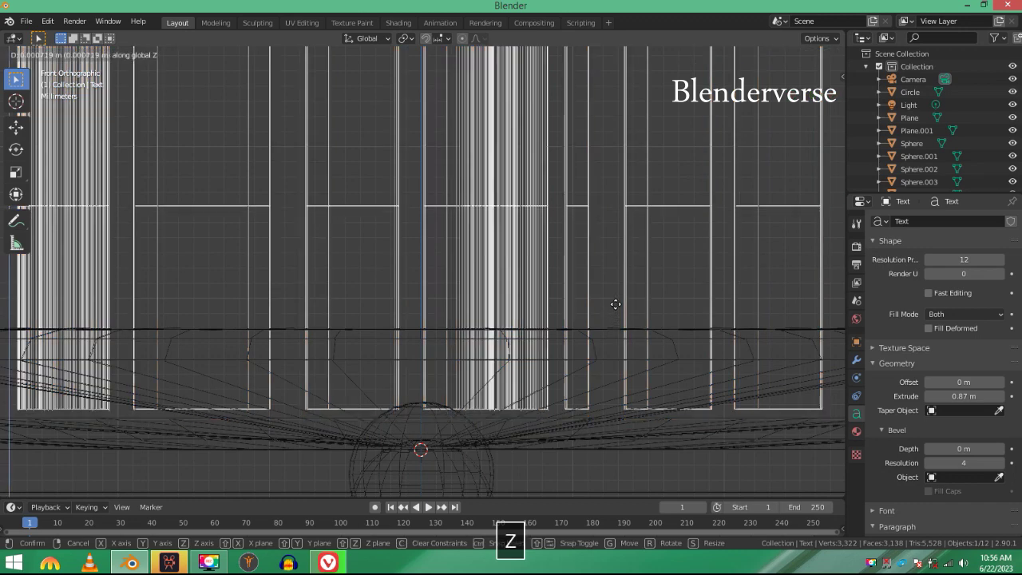
{"action": "left_click", "coordinate": [617, 298]}
{"action": "key", "text": "shift+z"}
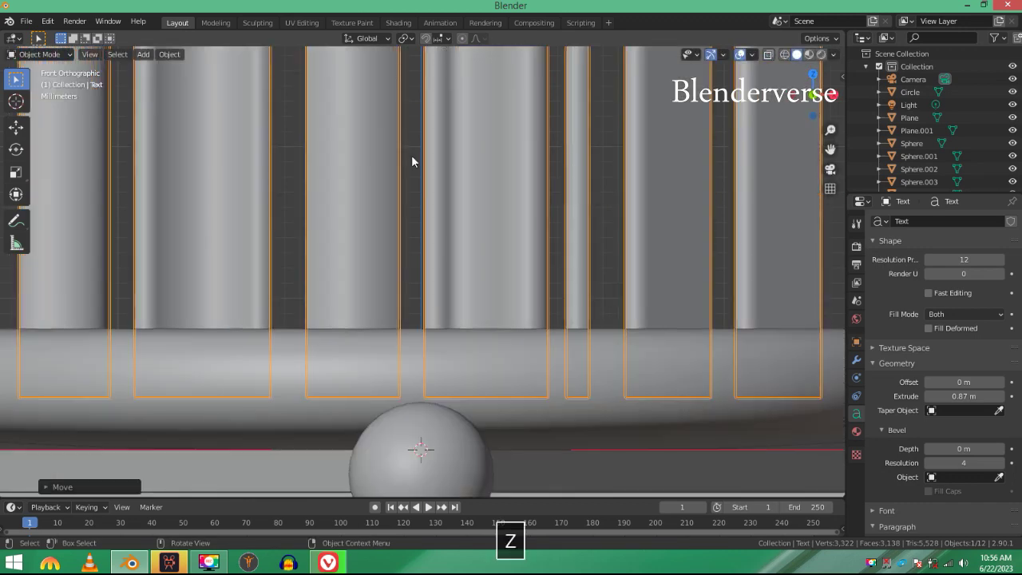
Convert the extruded SHERIFF text to a mesh.
{"action": "middle_click_drag", "start_coordinate": [413, 159], "coordinate": [373, 284]}
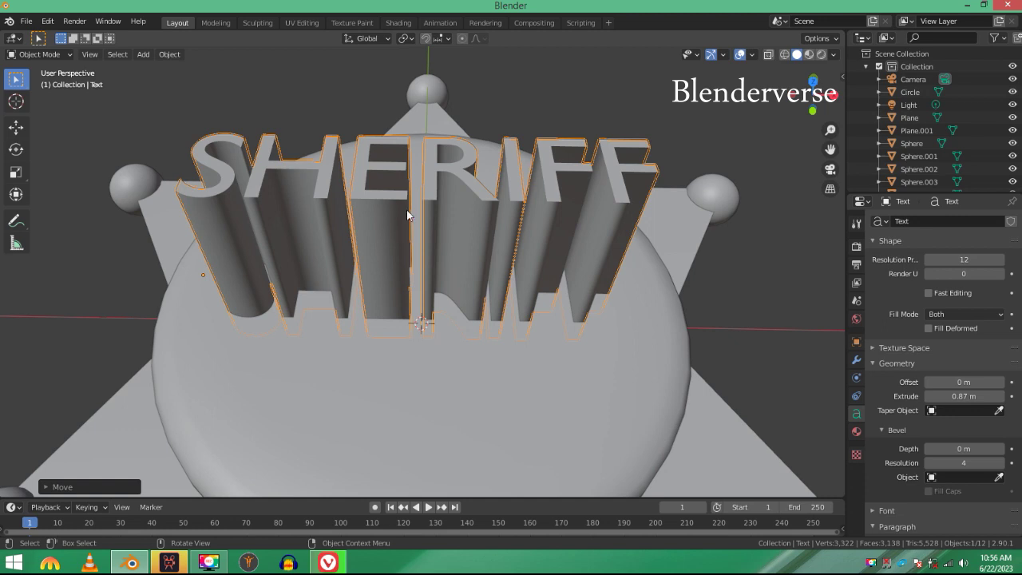
{"action": "right_click", "coordinate": [408, 153]}
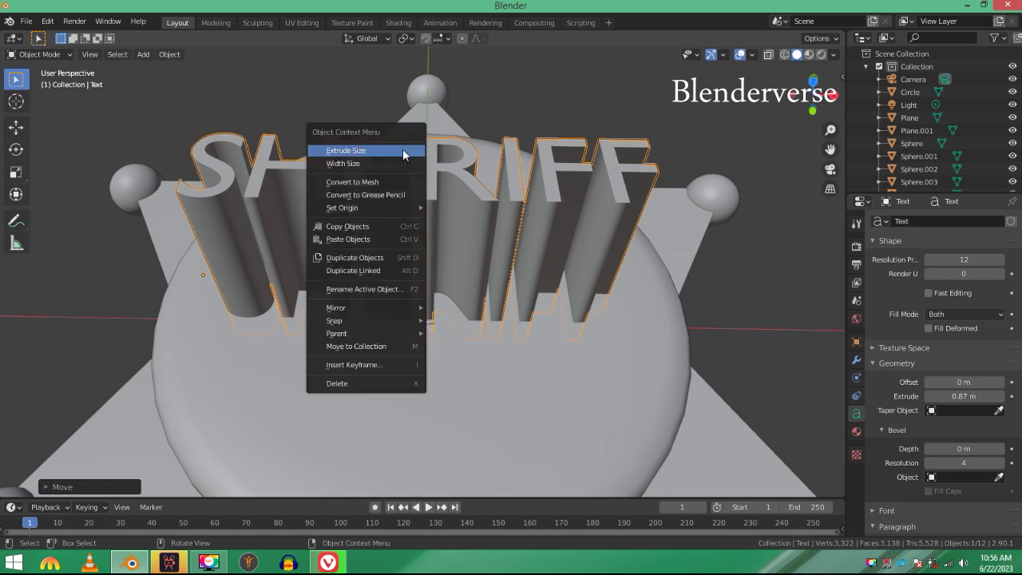
{"action": "left_click", "coordinate": [372, 186]}
{"action": "middle_click_drag", "start_coordinate": [371, 185], "coordinate": [397, 189]}
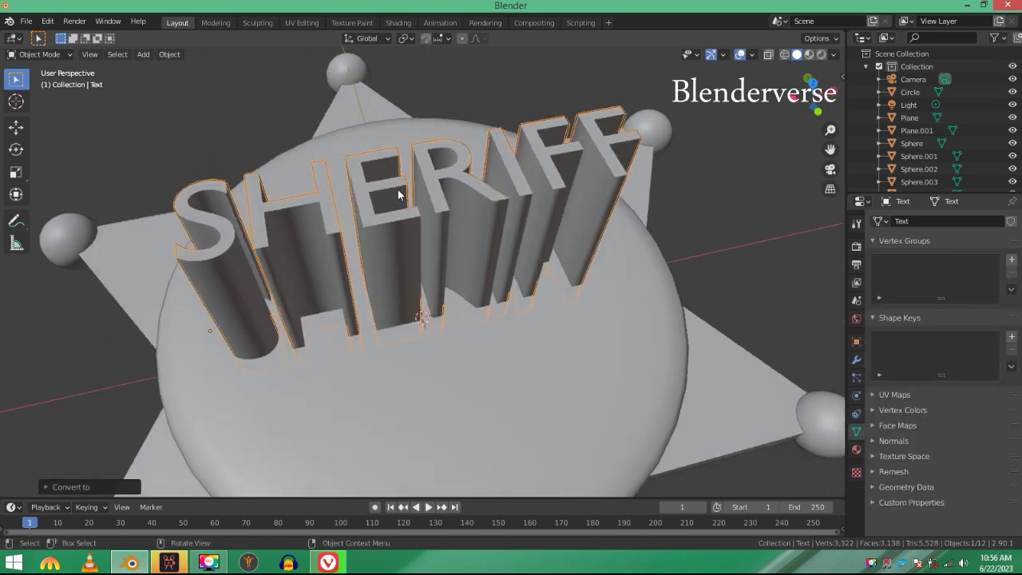
Apply the scale of the converted SHERIFF text mesh in Object Mode.
{"action": "key", "text": "Tab"}
{"action": "mouse_move", "coordinate": [488, 154]}
{"action": "middle_mouse_down"}
{"action": "mouse_move", "coordinate": [483, 192]}
{"action": "mouse_move", "coordinate": [477, 169]}
{"action": "mouse_move", "coordinate": [367, 133]}
{"action": "mouse_move", "coordinate": [403, 187]}
{"action": "mouse_move", "coordinate": [495, 152]}
{"action": "middle_mouse_up"}
{"action": "key", "text": "Tab"}
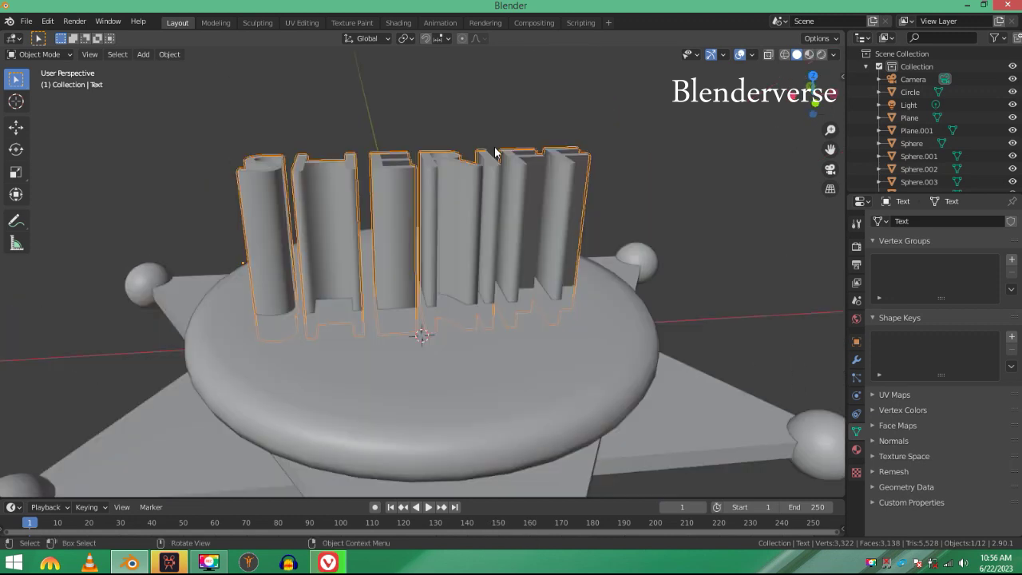
{"action": "key", "text": "ctrl+a"}
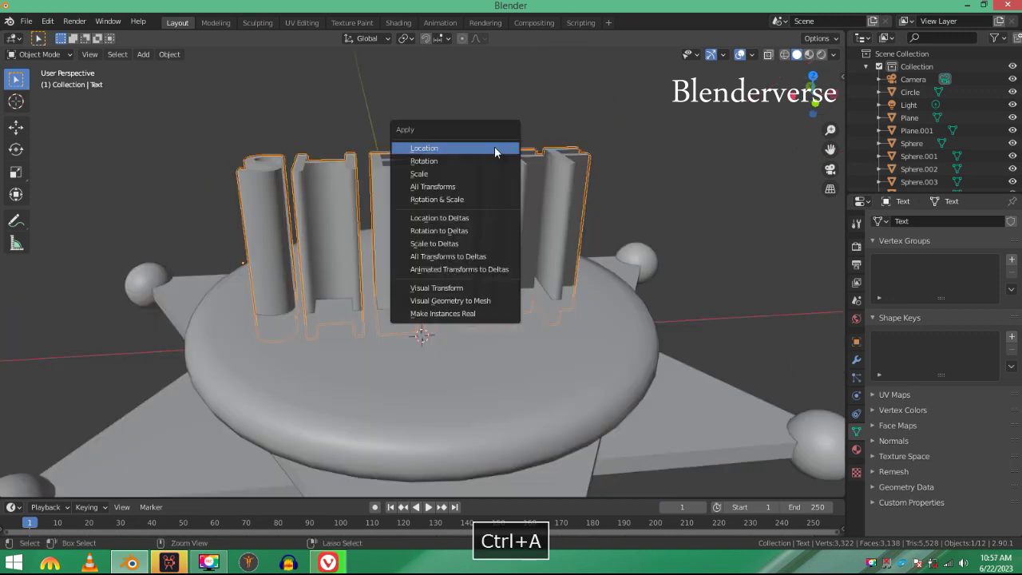
{"action": "left_click", "coordinate": [439, 177]}
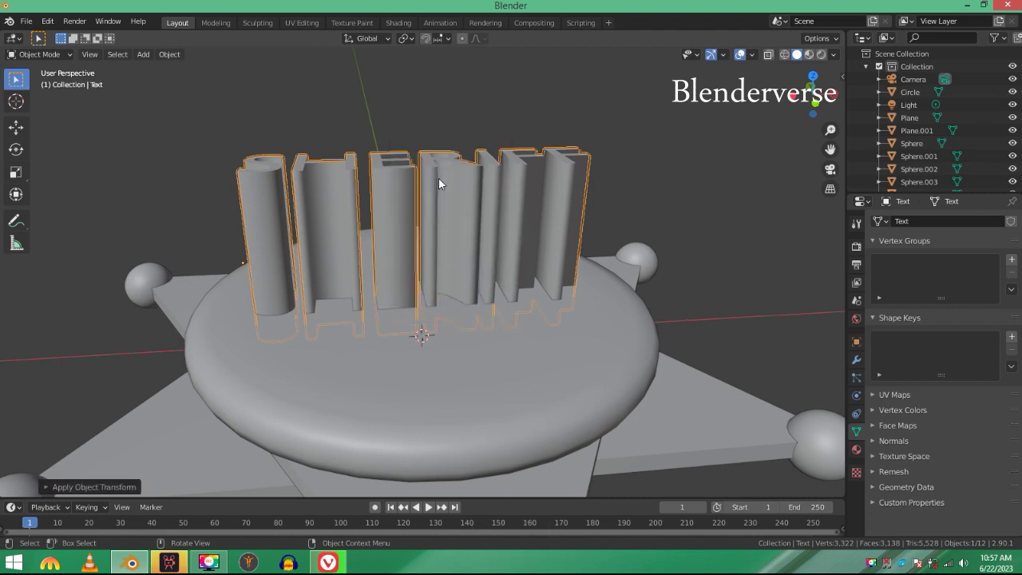
Add a Boolean modifier to the central disc, set to Difference with the Text object as the cutter.
{"action": "middle_click_drag", "start_coordinate": [439, 177], "coordinate": [414, 250]}
{"action": "left_click", "coordinate": [402, 332]}
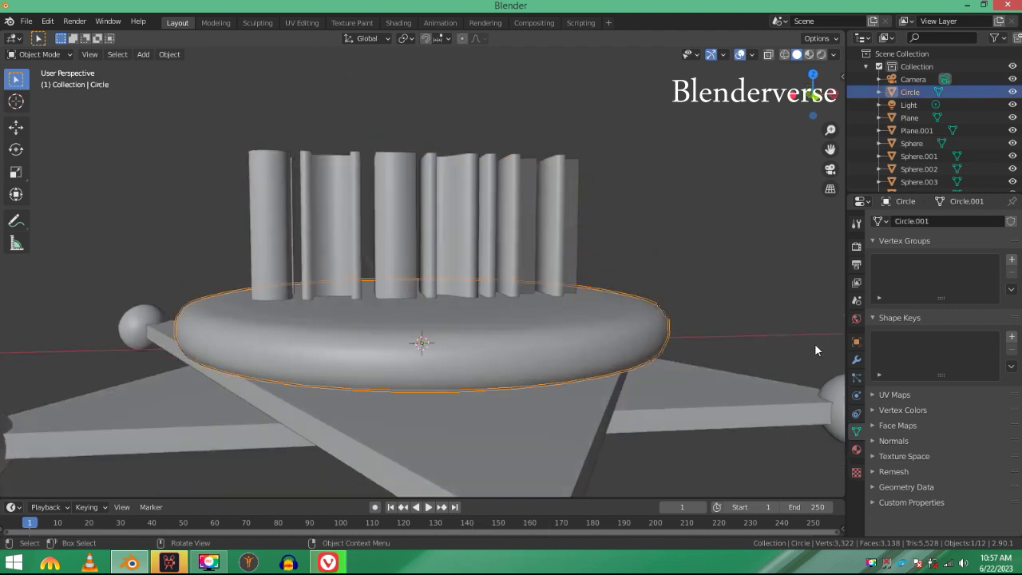
{"action": "left_click", "coordinate": [857, 359]}
{"action": "left_click", "coordinate": [899, 220]}
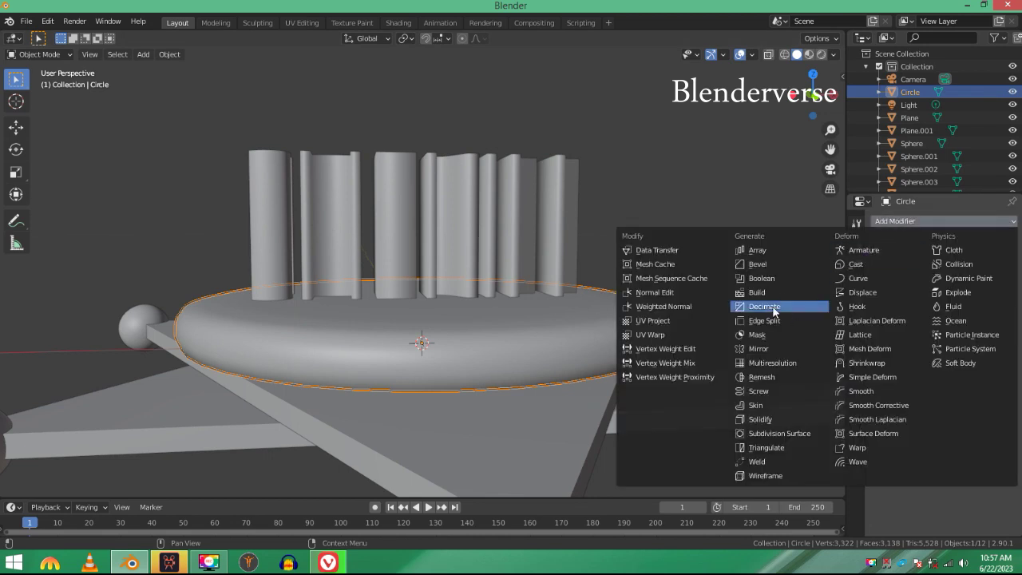
{"action": "left_click", "coordinate": [765, 278]}
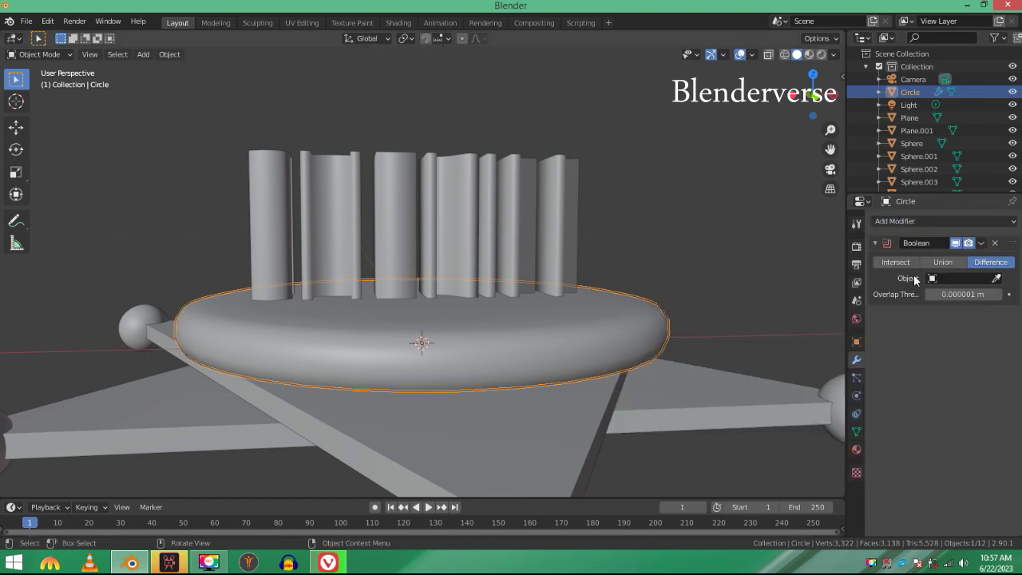
{"action": "left_click", "coordinate": [997, 278]}
{"action": "left_click", "coordinate": [495, 200]}
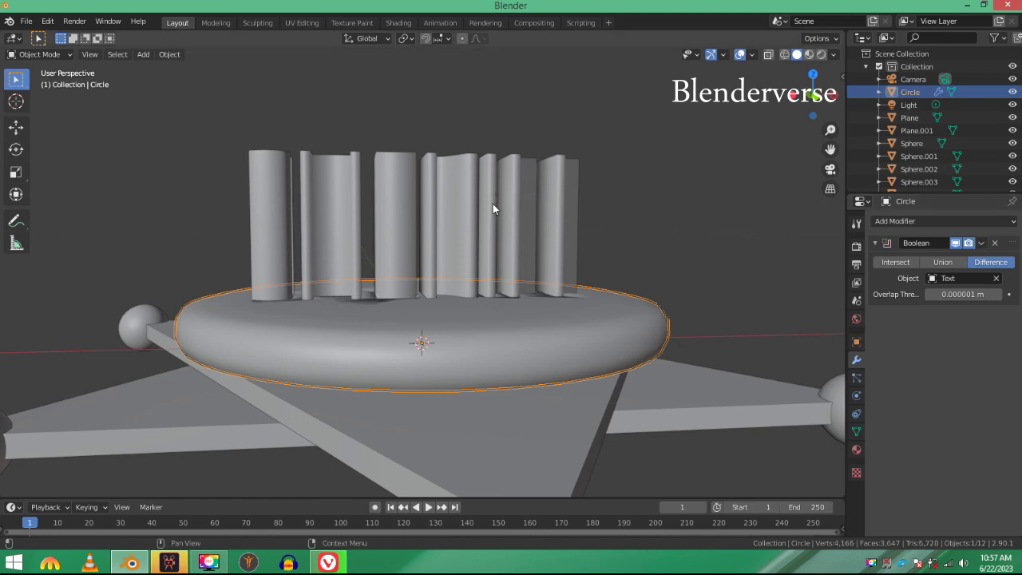
Hide the SHERIFF text mesh and inspect the letter cuts in the disc up close.
{"action": "middle_click_drag", "start_coordinate": [493, 206], "coordinate": [456, 270]}
{"action": "left_click", "coordinate": [436, 224]}
{"action": "key", "text": "h"}
{"action": "scroll", "coordinate": [456, 270], "scroll_direction": "up", "scroll_amount": 6}
{"action": "scroll", "coordinate": [456, 270], "scroll_direction": "down", "scroll_amount": 5}
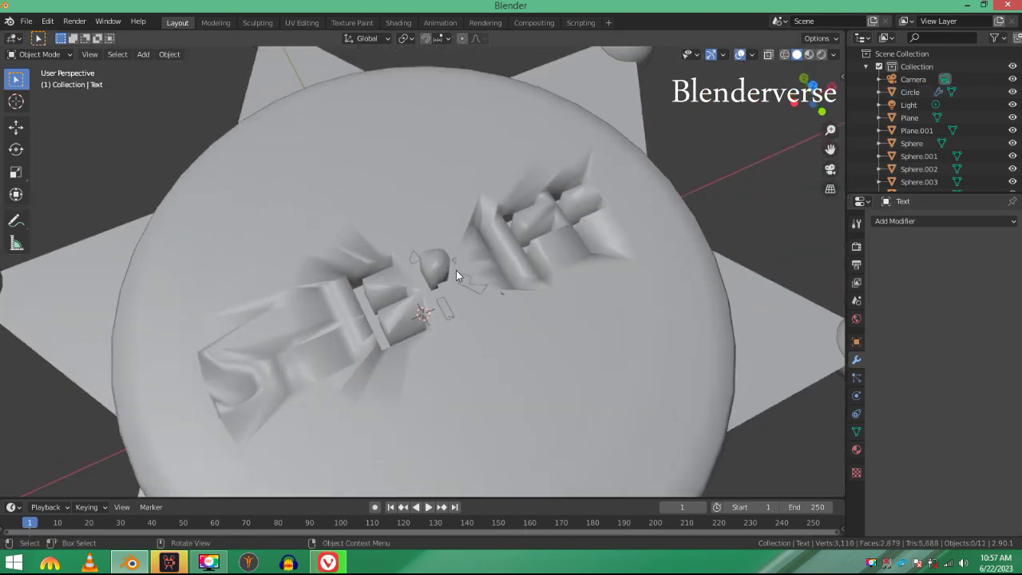
{"action": "scroll", "coordinate": [451, 268], "scroll_direction": "up", "scroll_amount": 6}
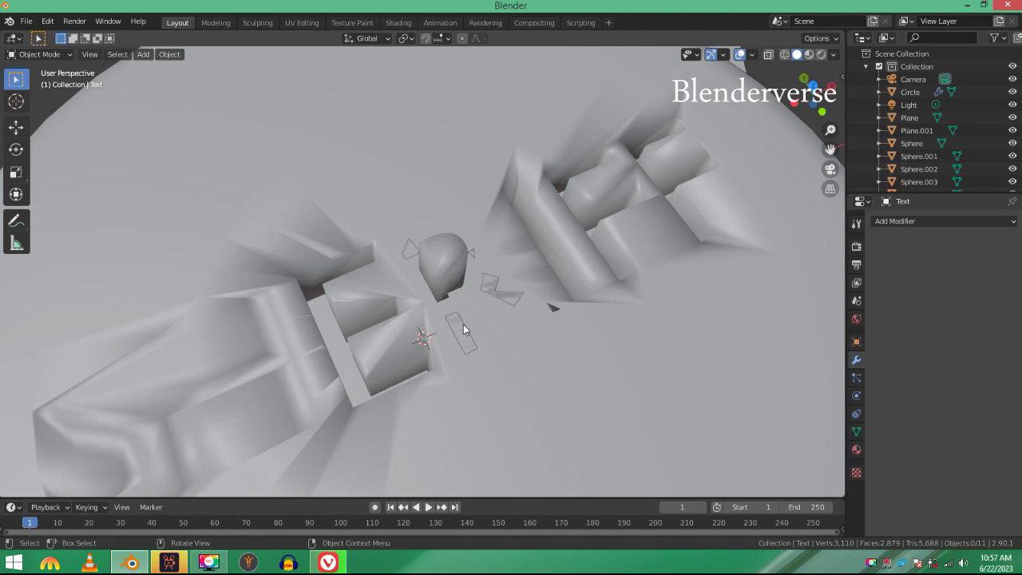
{"action": "middle_click_drag", "start_coordinate": [315, 319], "coordinate": [557, 383]}
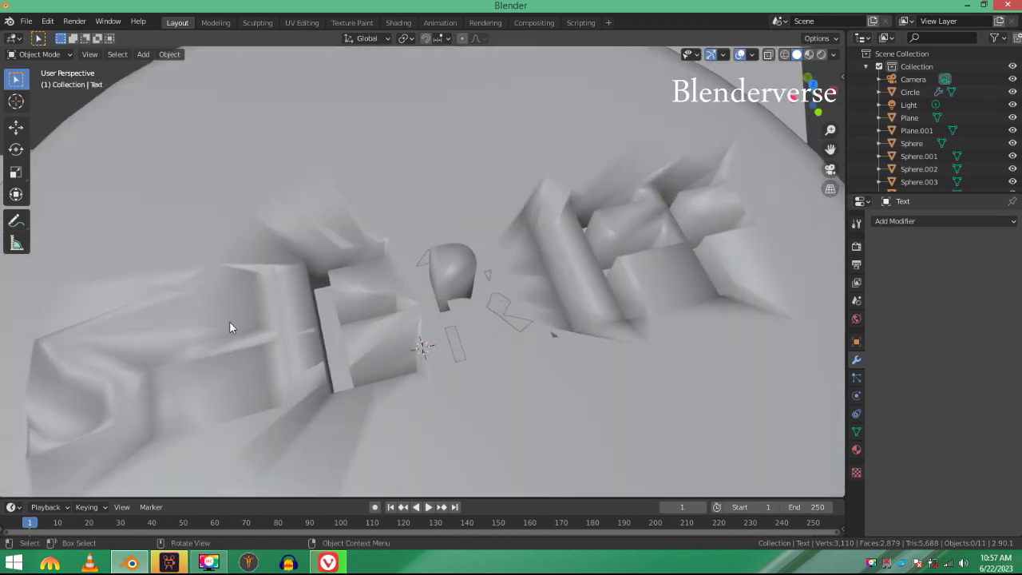
Set the overlap threshold of the disc's Boolean modifier to 0 m.
{"action": "left_click", "coordinate": [466, 298]}
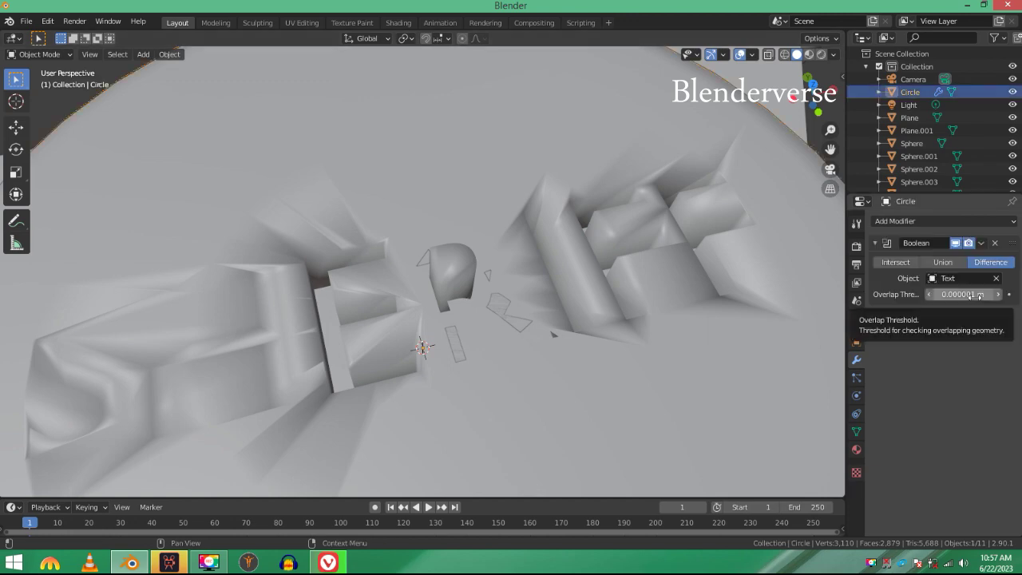
{"action": "left_click_drag", "start_coordinate": [977, 295], "coordinate": [926, 294]}
{"action": "scroll", "coordinate": [654, 235], "scroll_direction": "down", "scroll_amount": 4}
{"action": "middle_click_drag", "start_coordinate": [653, 235], "coordinate": [669, 203]}
{"action": "scroll", "coordinate": [669, 202], "scroll_direction": "up", "scroll_amount": 3}
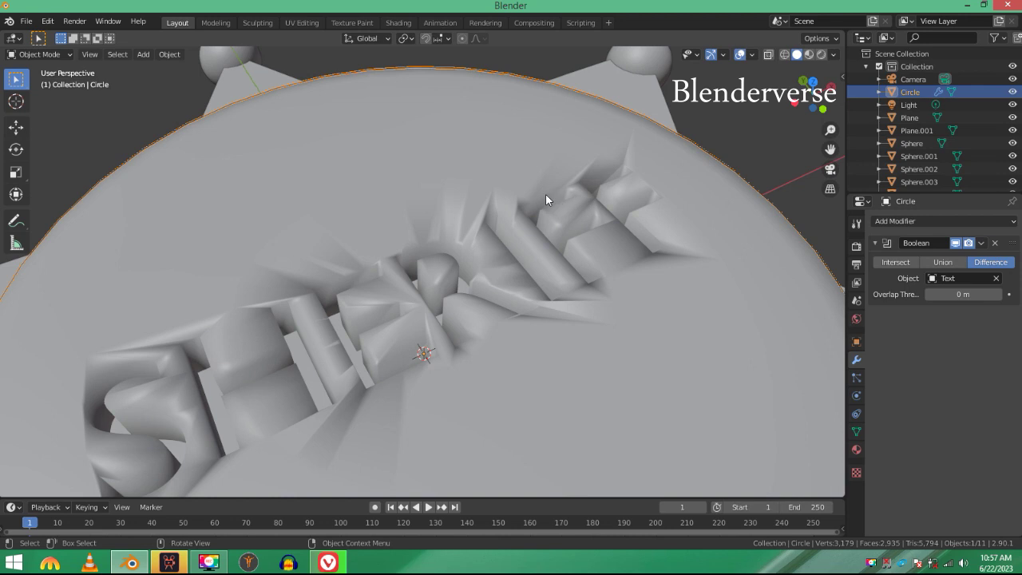
{"action": "scroll", "coordinate": [546, 193], "scroll_direction": "down", "scroll_amount": 5}
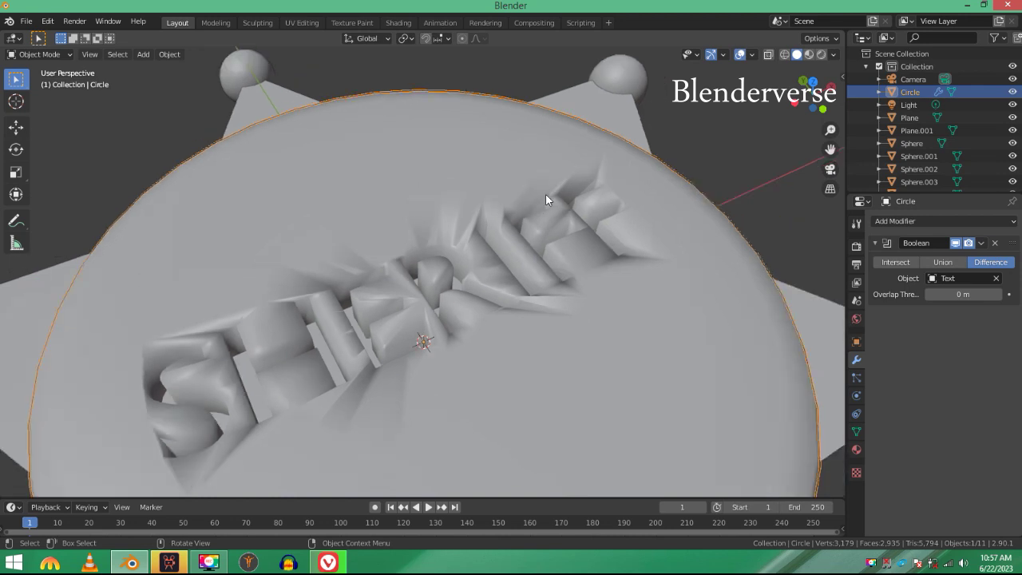
{"action": "middle_click_drag", "start_coordinate": [545, 193], "coordinate": [425, 189]}
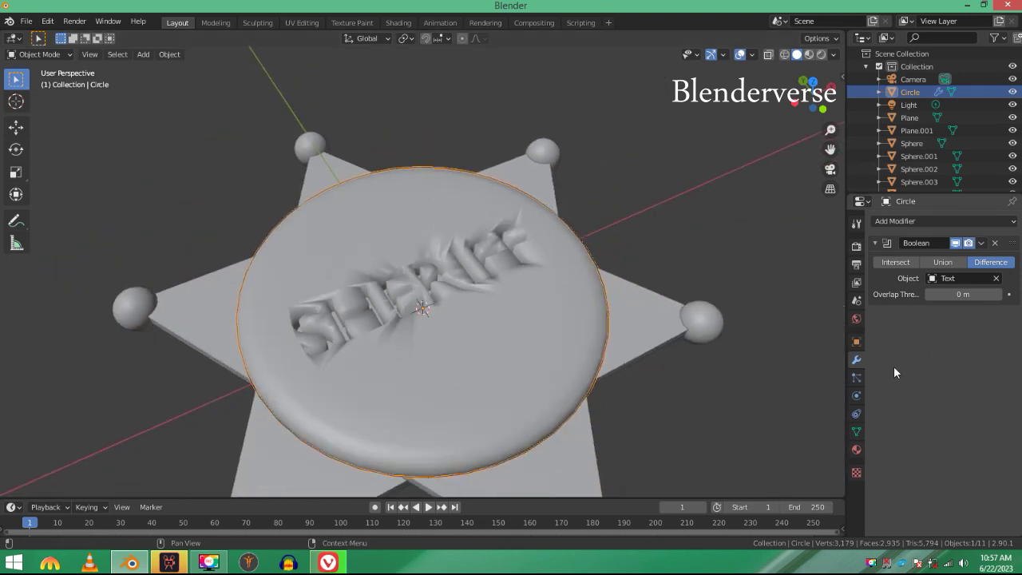
Enable Auto Smooth at 30° for the disc's normals.
{"action": "left_click", "coordinate": [856, 431]}
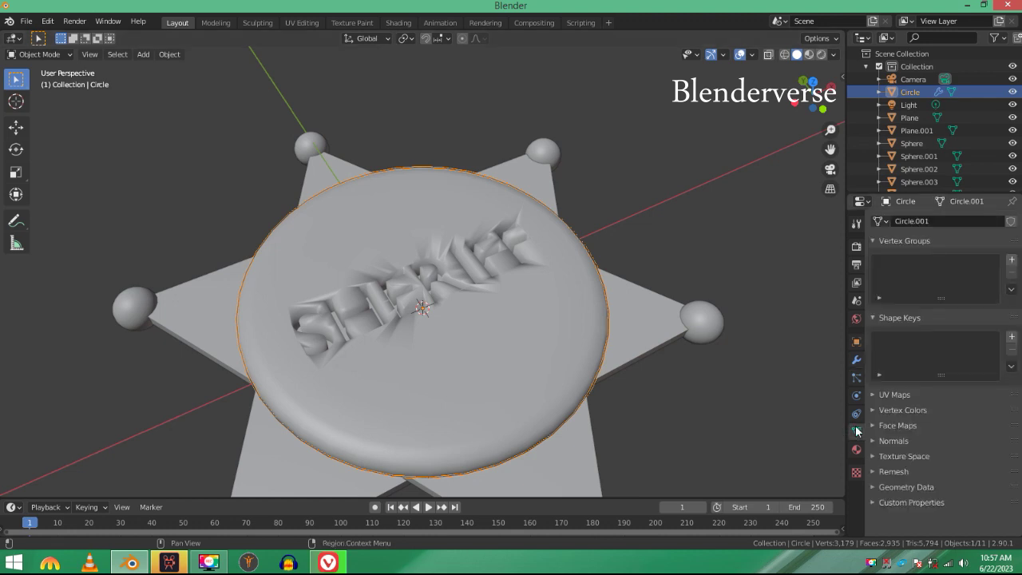
{"action": "left_click", "coordinate": [900, 441]}
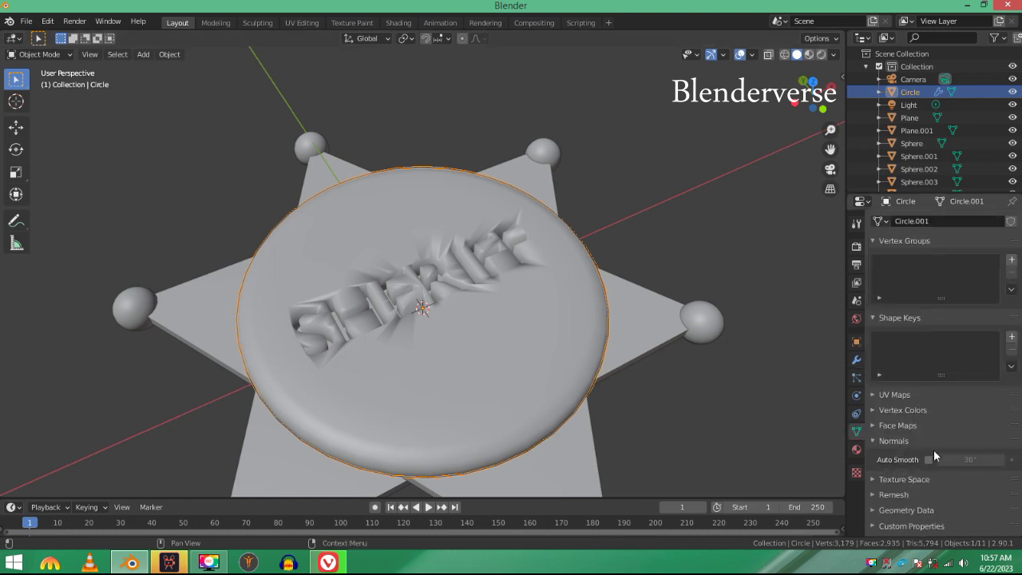
{"action": "left_click", "coordinate": [928, 460]}
{"action": "middle_click_drag", "start_coordinate": [579, 235], "coordinate": [552, 280]}
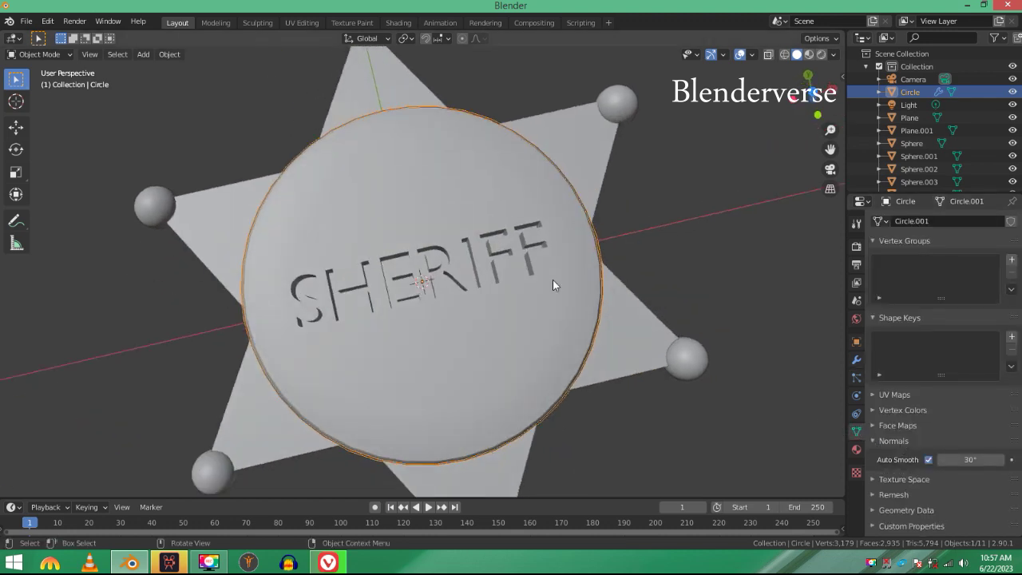
Apply the Boolean modifier on the disc to make the engraved lettering permanent.
{"action": "left_click", "coordinate": [856, 360]}
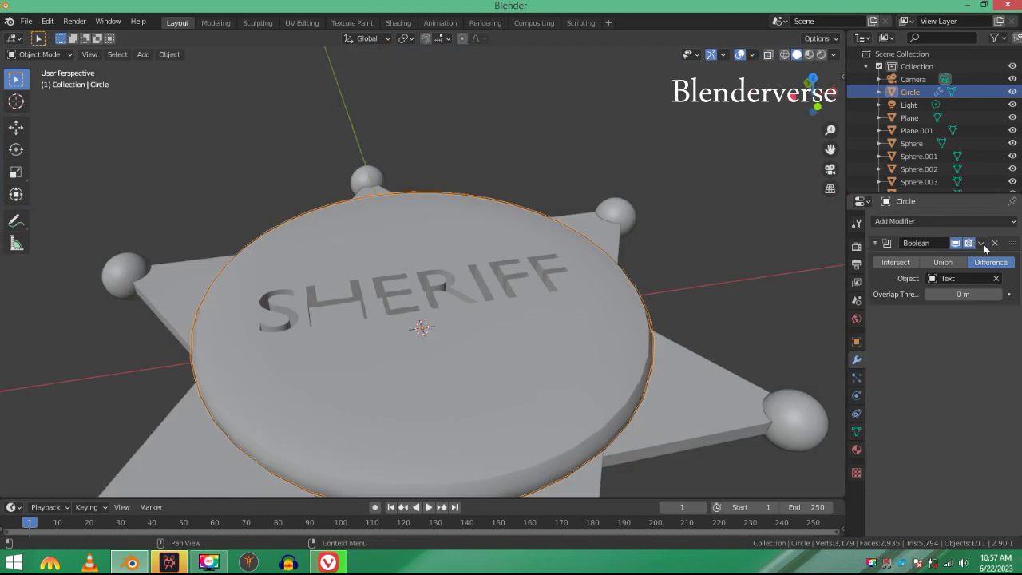
{"action": "left_click", "coordinate": [982, 244]}
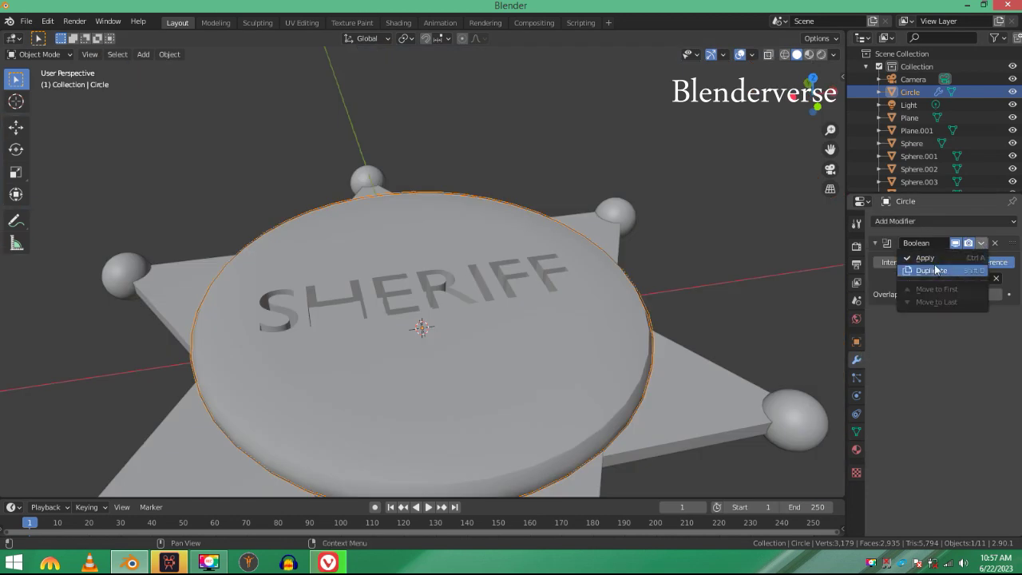
{"action": "left_click", "coordinate": [918, 257]}
Unhide the SHERIFF text mesh and delete it, leaving only the engraved disc and star.
{"action": "key", "text": "alt+h"}
{"action": "left_click", "coordinate": [494, 77]}
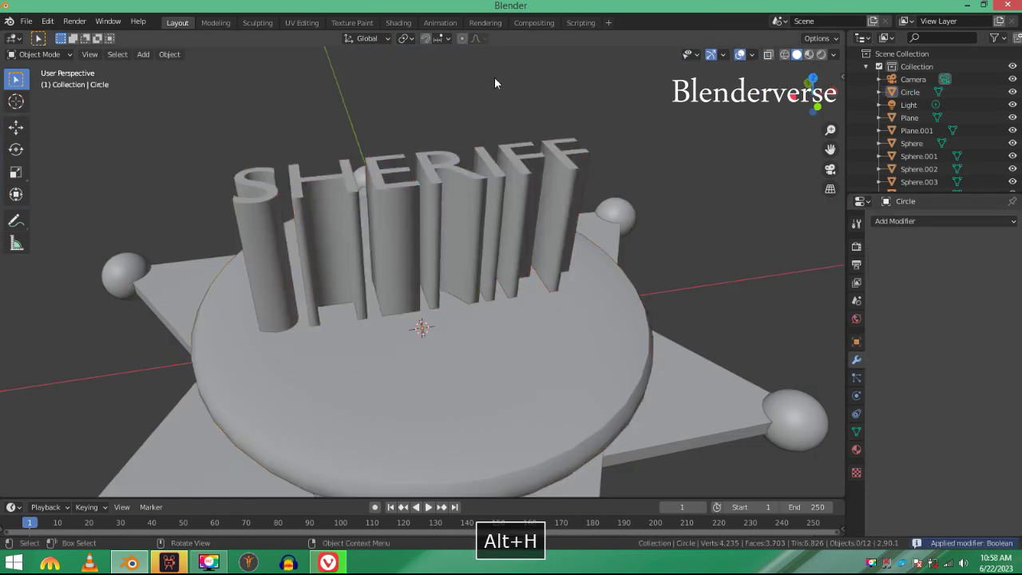
{"action": "left_click", "coordinate": [485, 160]}
{"action": "key", "text": "x"}
{"action": "left_click", "coordinate": [485, 161]}
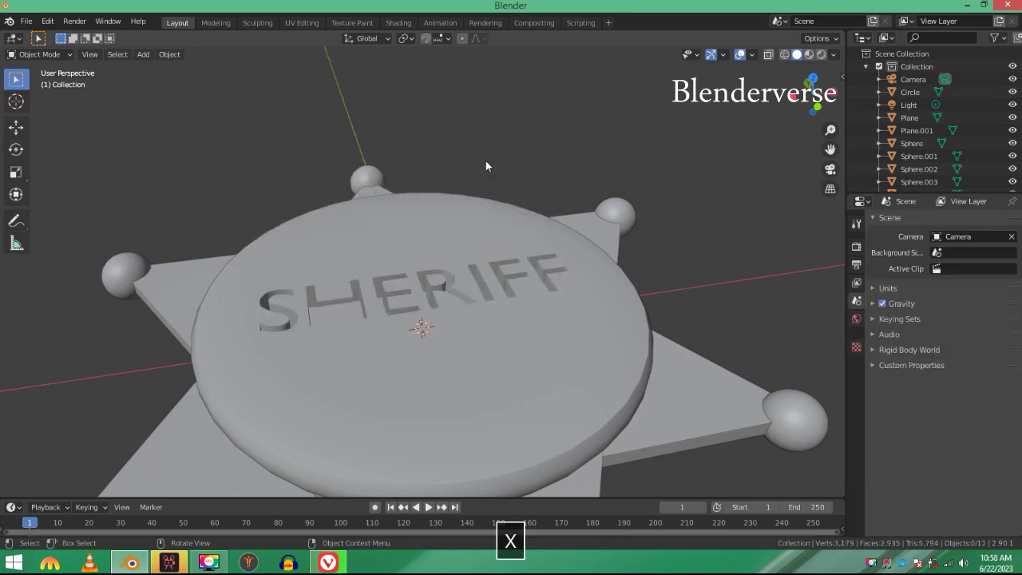
{"action": "middle_click_drag", "start_coordinate": [486, 160], "coordinate": [521, 239]}
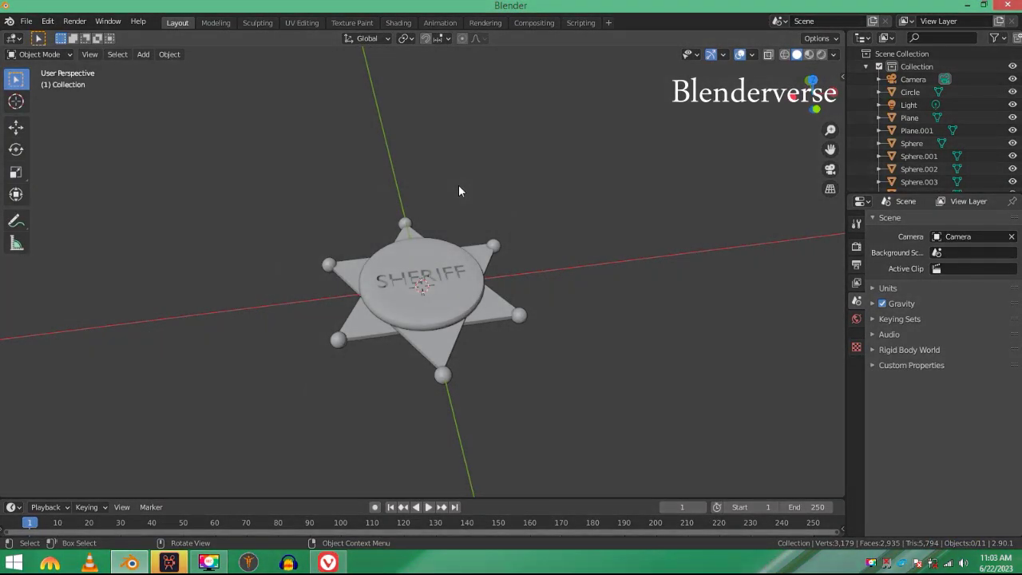
Select all objects with the disc as the active one and join the badge parts into a single mesh.
{"action": "key", "text": "a"}
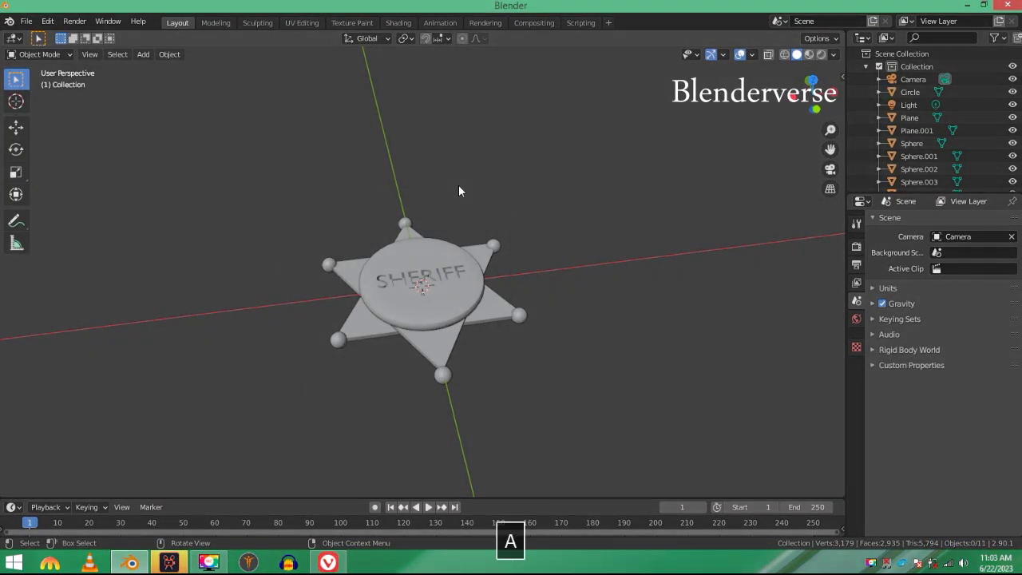
{"action": "key", "text": "Caps_Lock"}
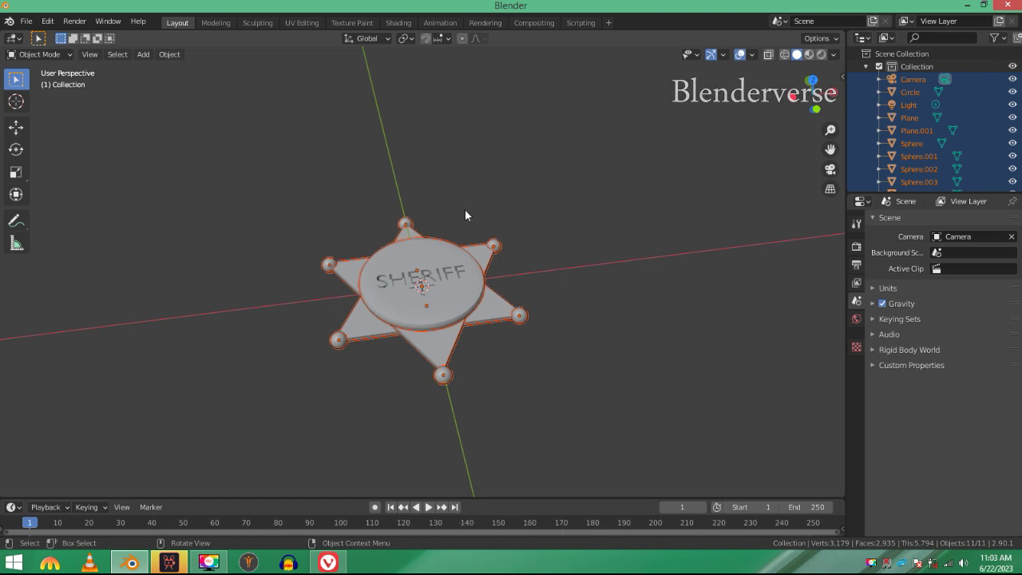
{"action": "left_click", "coordinate": [421, 261], "text": "shift"}
{"action": "middle_click_drag", "start_coordinate": [427, 260], "coordinate": [456, 293]}
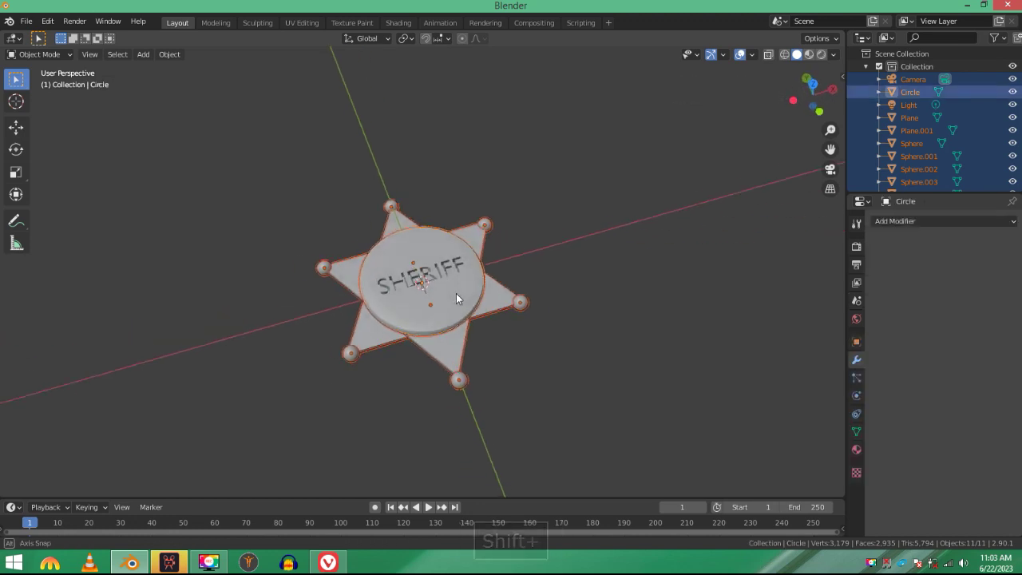
{"action": "scroll", "coordinate": [456, 293], "scroll_direction": "up", "scroll_amount": 3}
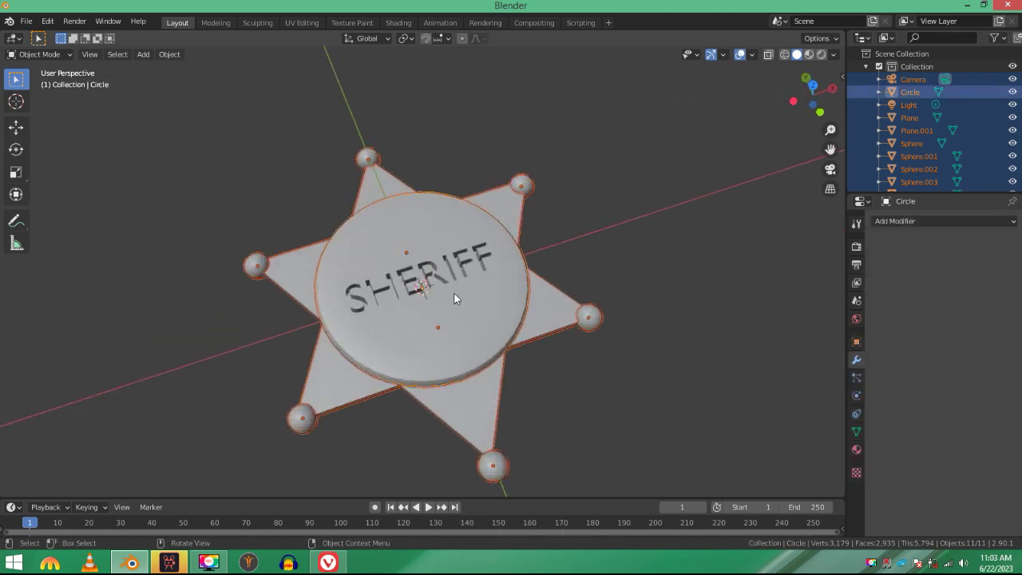
{"action": "key", "text": "ctrl+j"}
{"action": "middle_click_drag", "start_coordinate": [426, 297], "coordinate": [436, 242]}
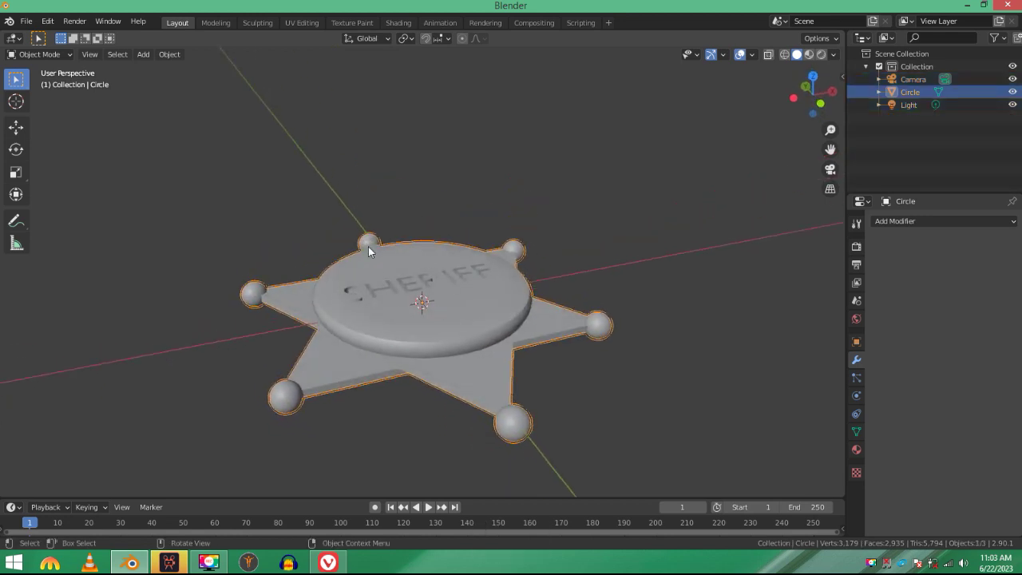
Rename the joined badge object to "Sheriff Badge".
{"action": "key", "text": "F2"}
{"action": "type", "text": "Sheriff Badge"}
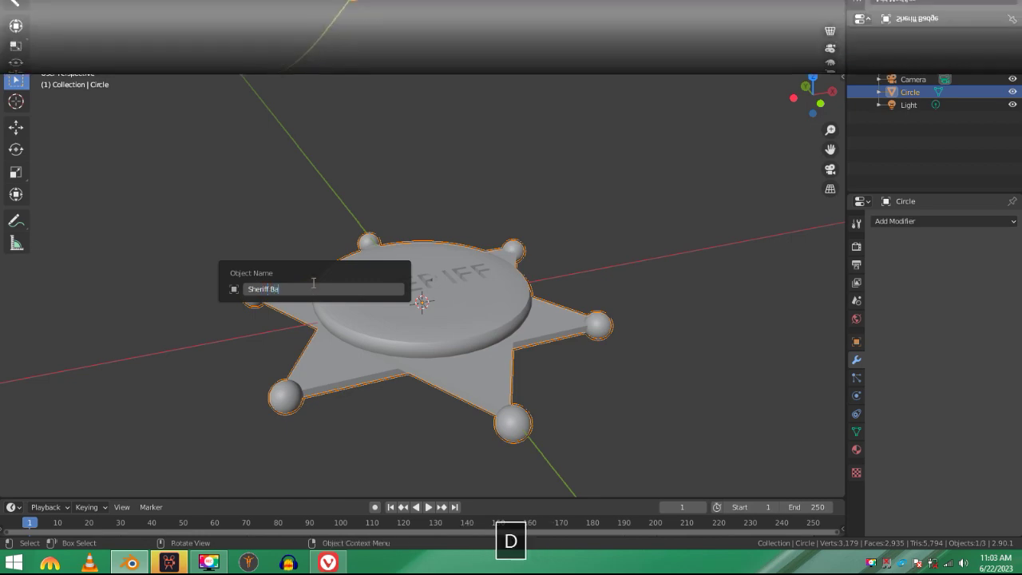
{"action": "key", "text": "Return"}
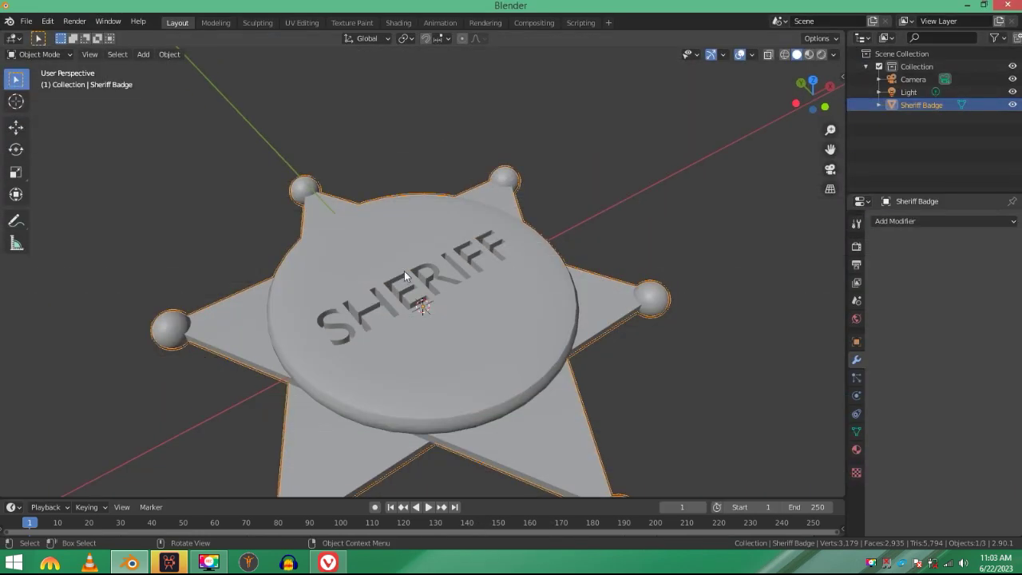